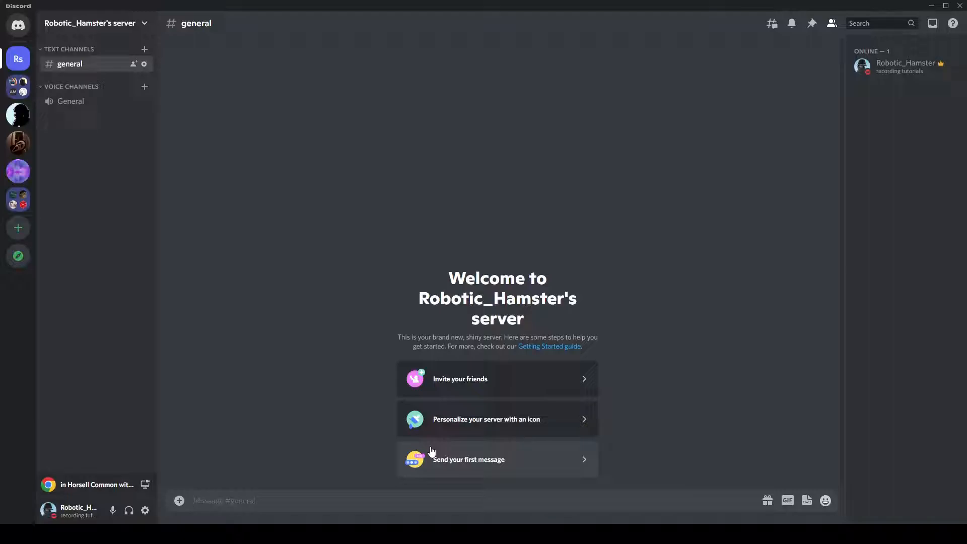
Post the message "Step 1: Creating" in the general channel
type("Step 1: Creating")
key("Return")
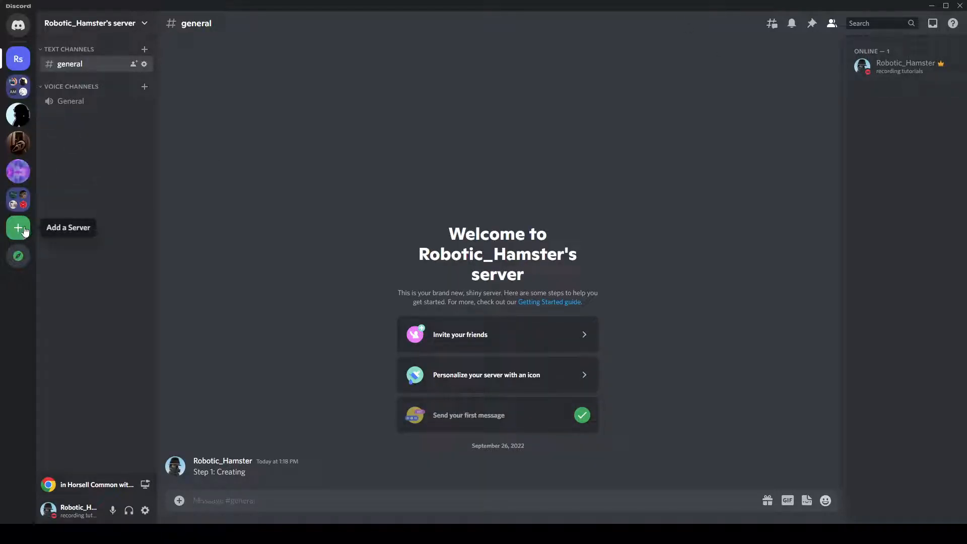
Examine the server templates and the setup of a custom server for friends, without creating it
left_click(21, 231)
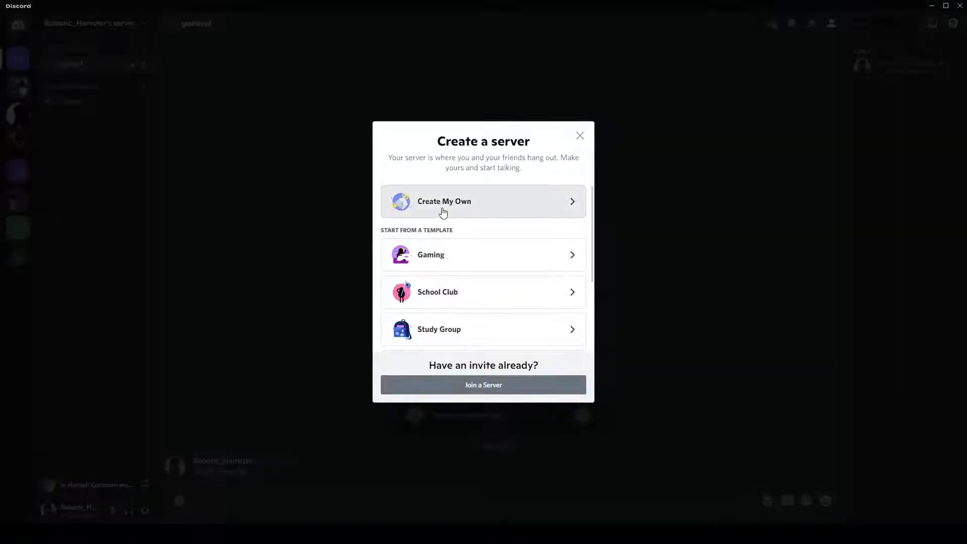
scroll(418, 329, "down", 3)
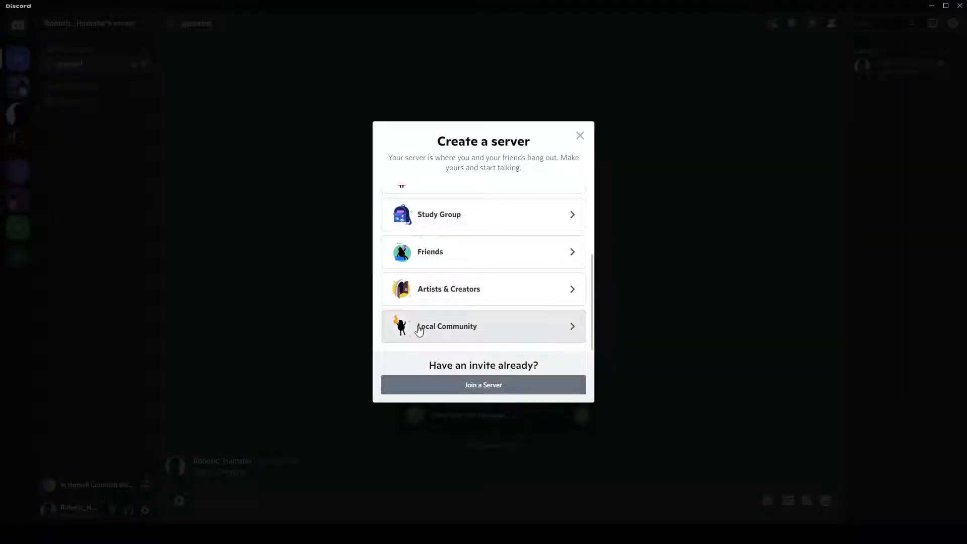
scroll(419, 330, "up", 3)
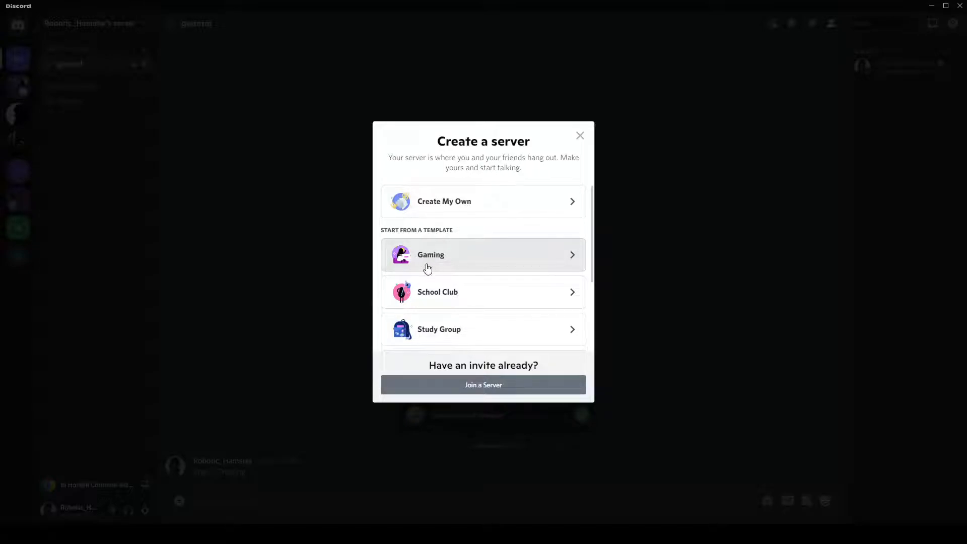
left_click(450, 210)
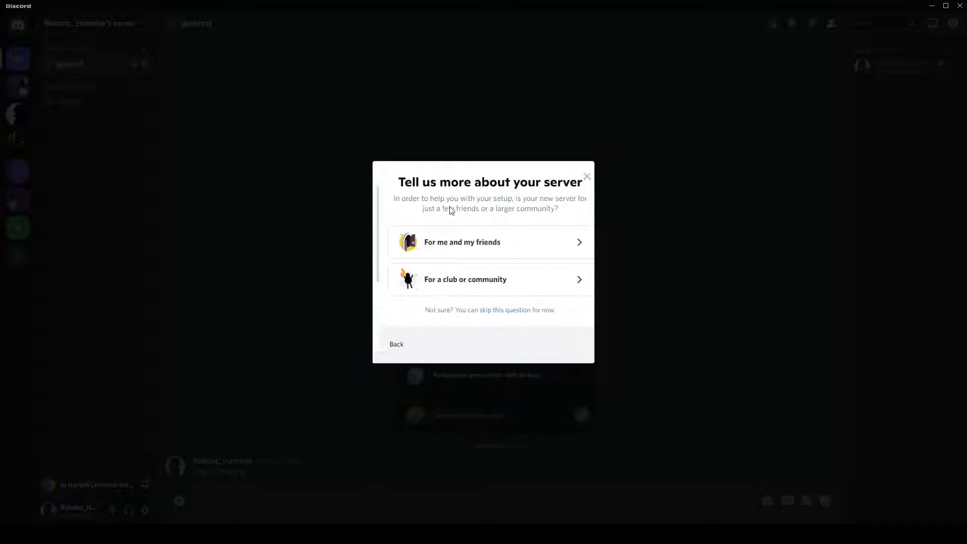
left_click(460, 255)
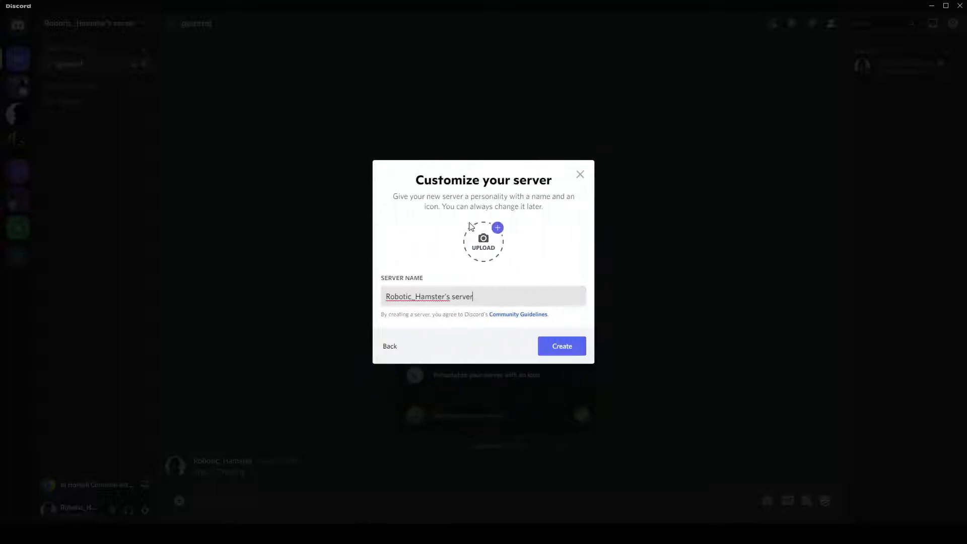
left_click(391, 346)
left_click(393, 346)
left_click(304, 330)
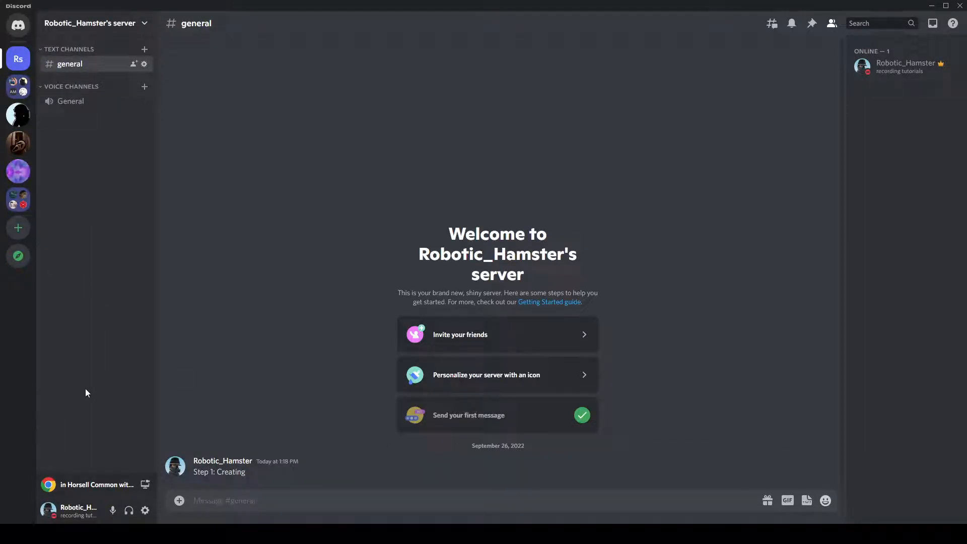
Post the message "Step 2: Channel creation" in the general channel
left_click(237, 503)
type("Step 2: Channel creation")
key("Return")
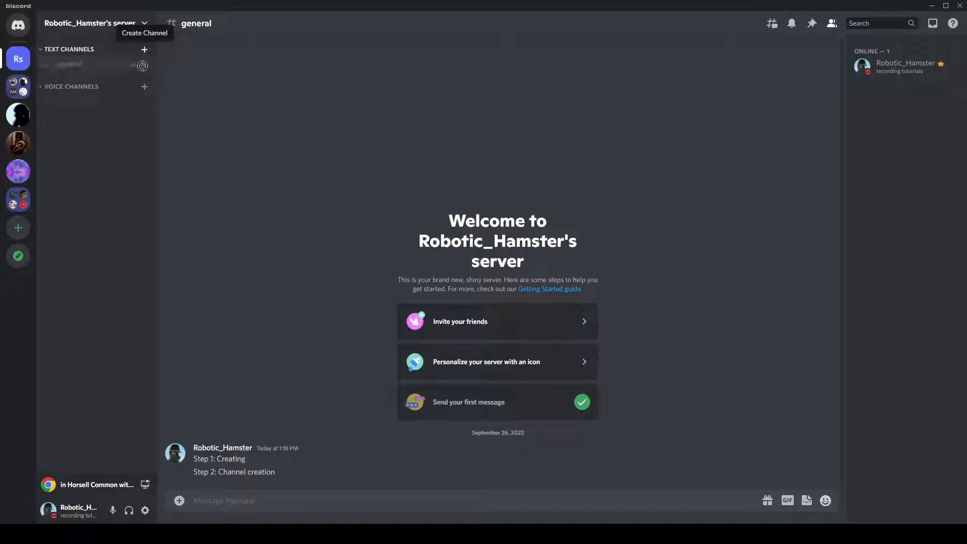
Create a text channel named badda-bing at the top of the channel list, outside the categories
left_click(144, 50)
left_click(140, 52)
right_click(94, 148)
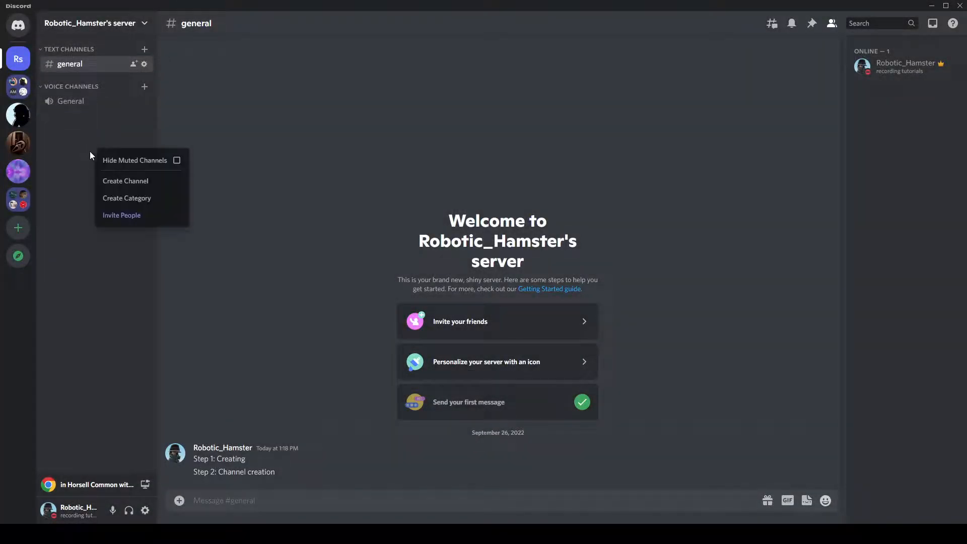
left_click(144, 181)
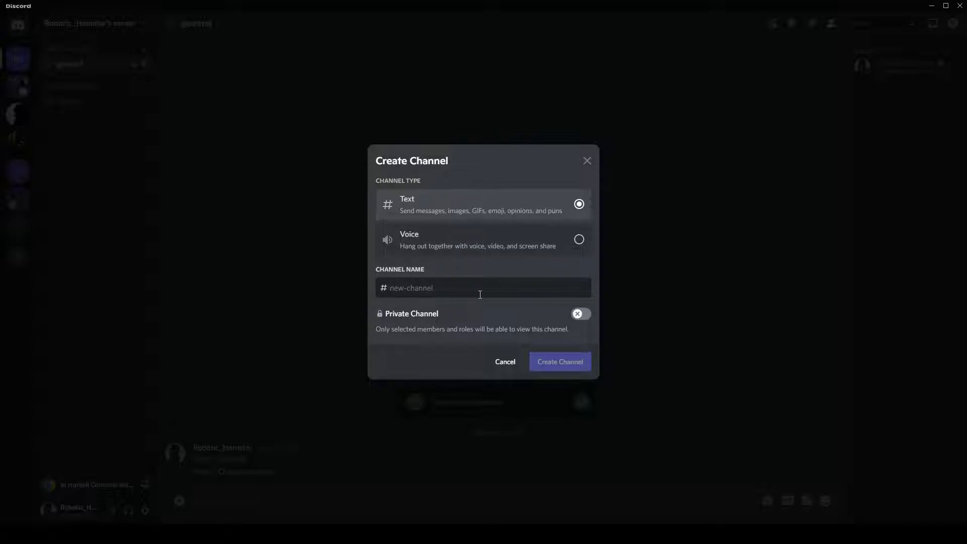
type("badda-bing")
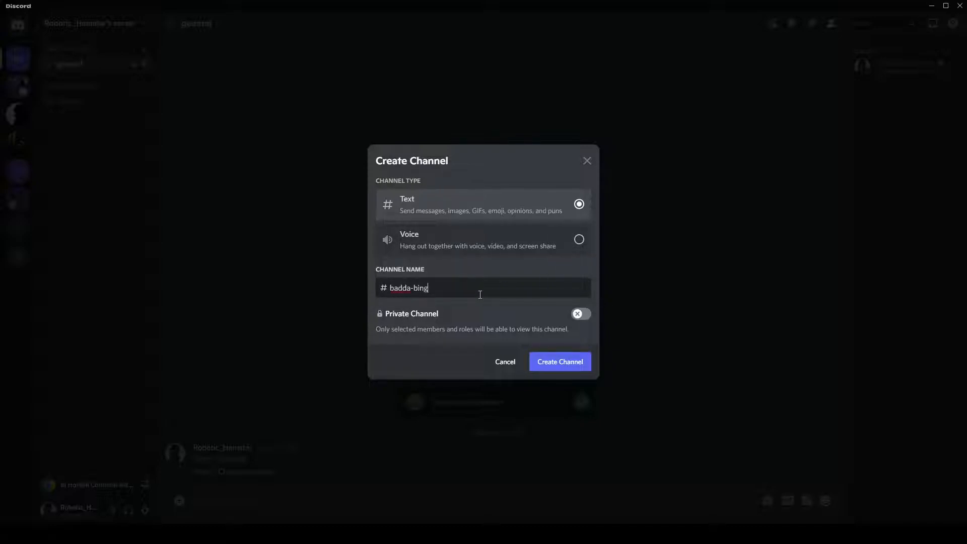
key("Return")
left_click_drag(102, 125, 111, 26)
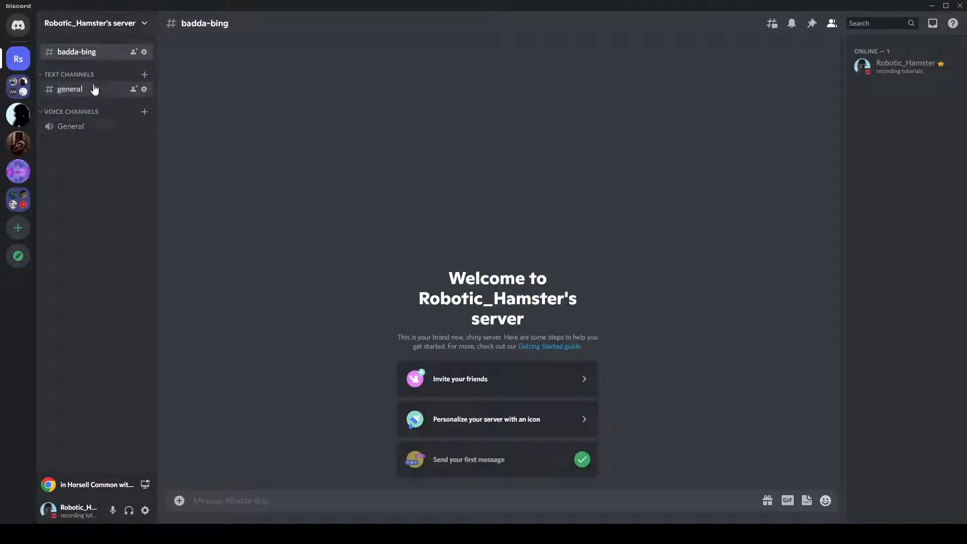
Delete the badda-bing channel from the server
right_click(108, 55)
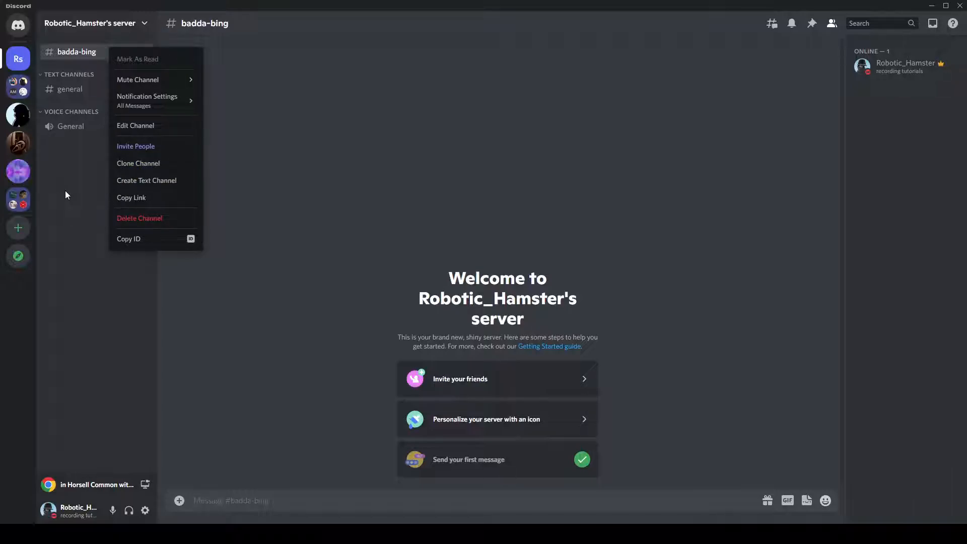
left_click(138, 220)
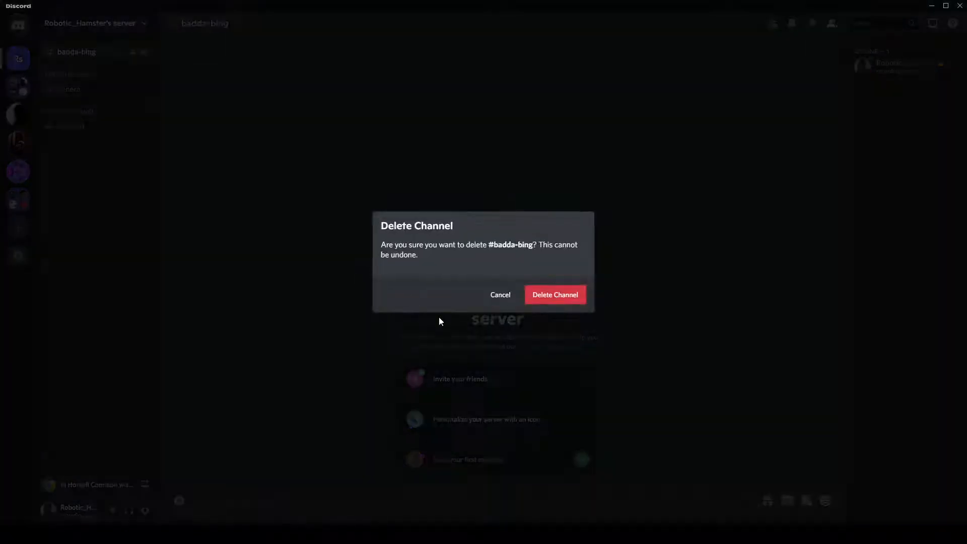
left_click(231, 234)
right_click(77, 52)
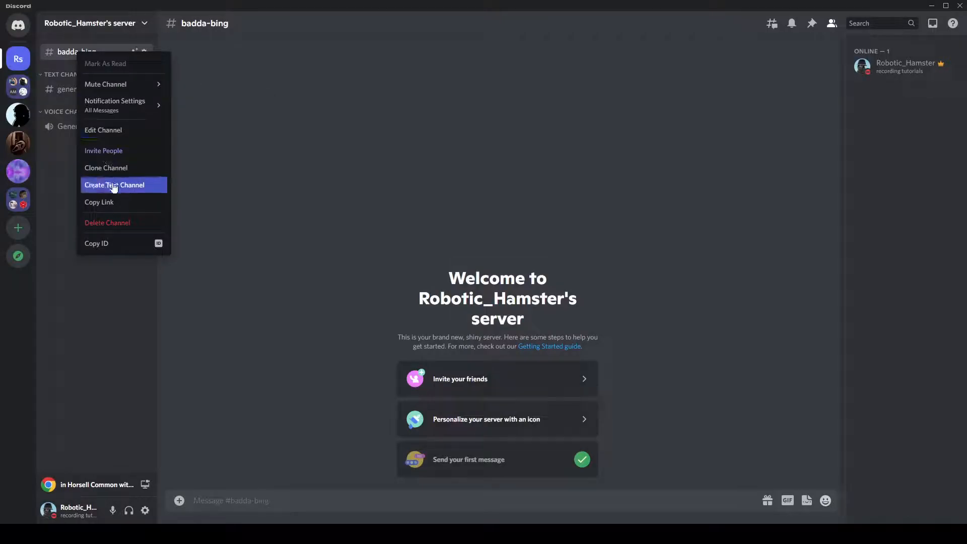
left_click(106, 223)
left_click(549, 301)
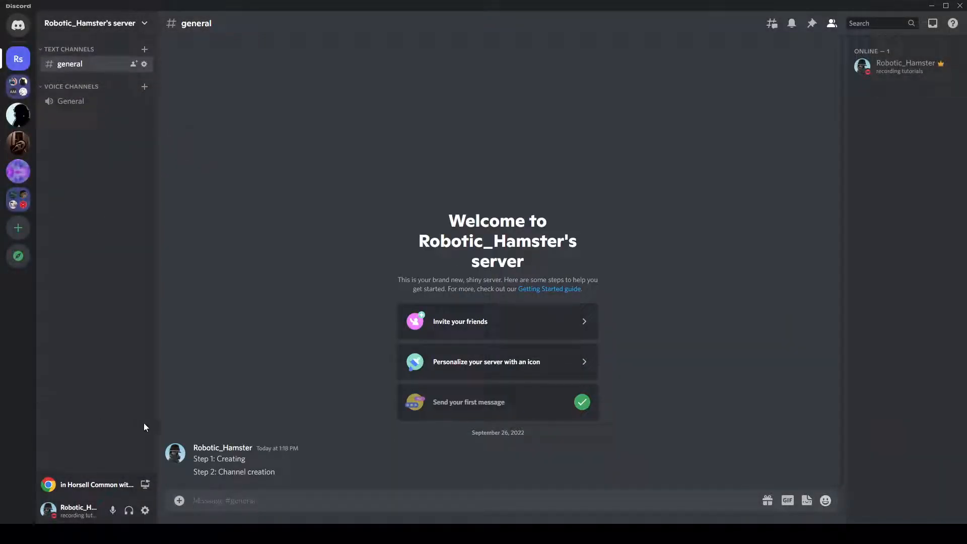
Post the message "Step 3: role creation" in the general channel
type("Step 3: role creation")
key("Return")
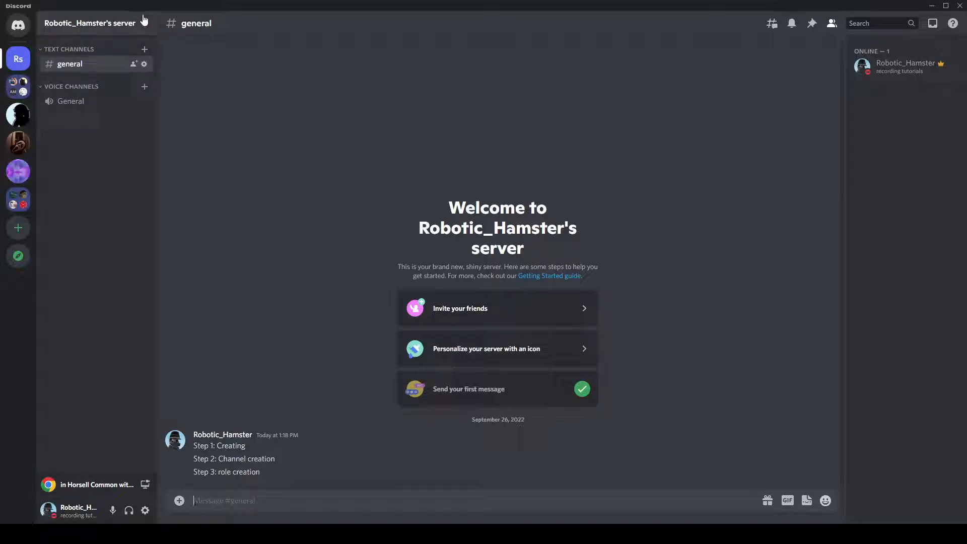
Create a new role in the server settings, name it Owner and save it
left_click(79, 24)
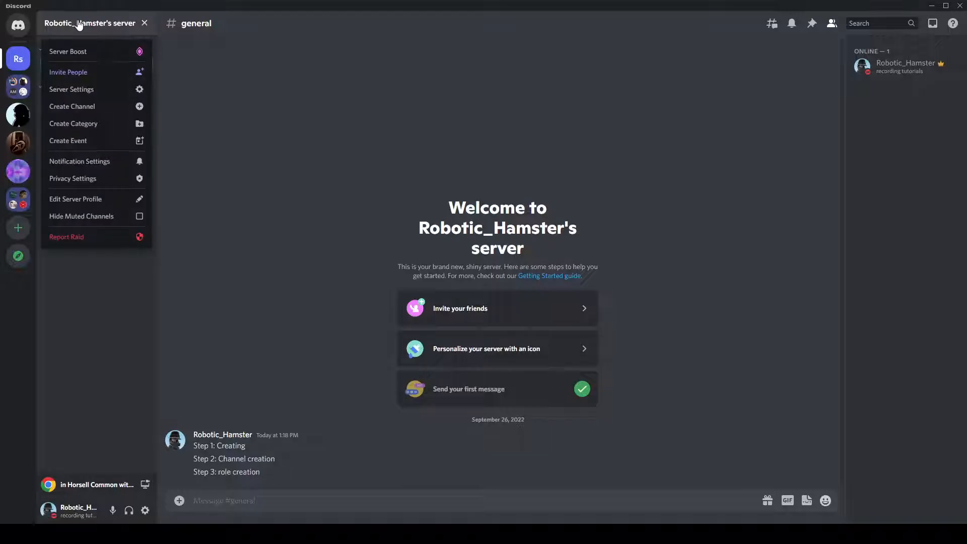
left_click(144, 24)
left_click(123, 26)
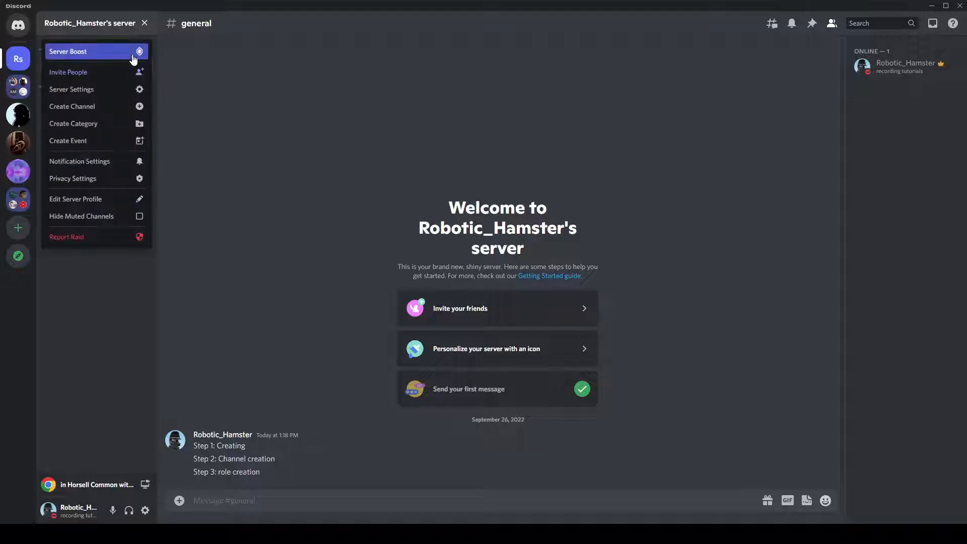
left_click(126, 90)
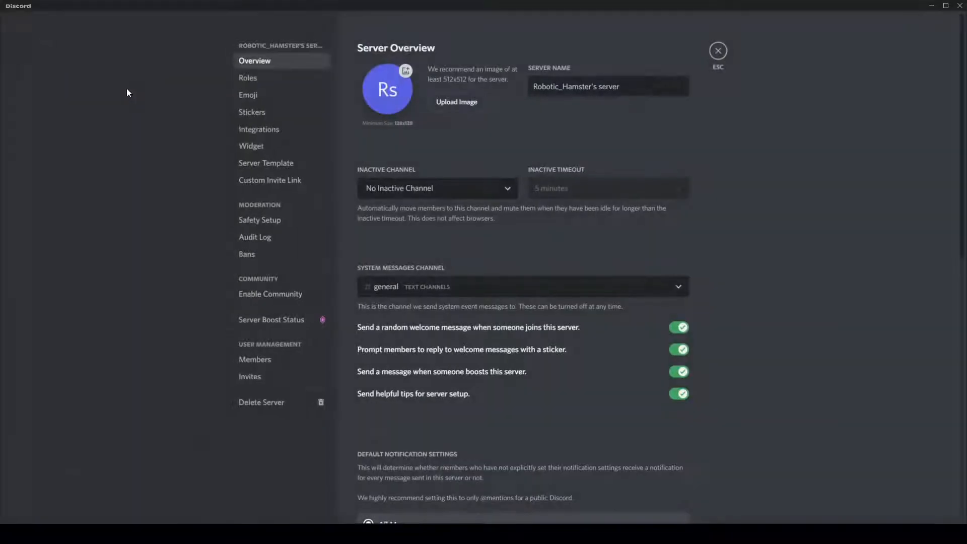
left_click(241, 76)
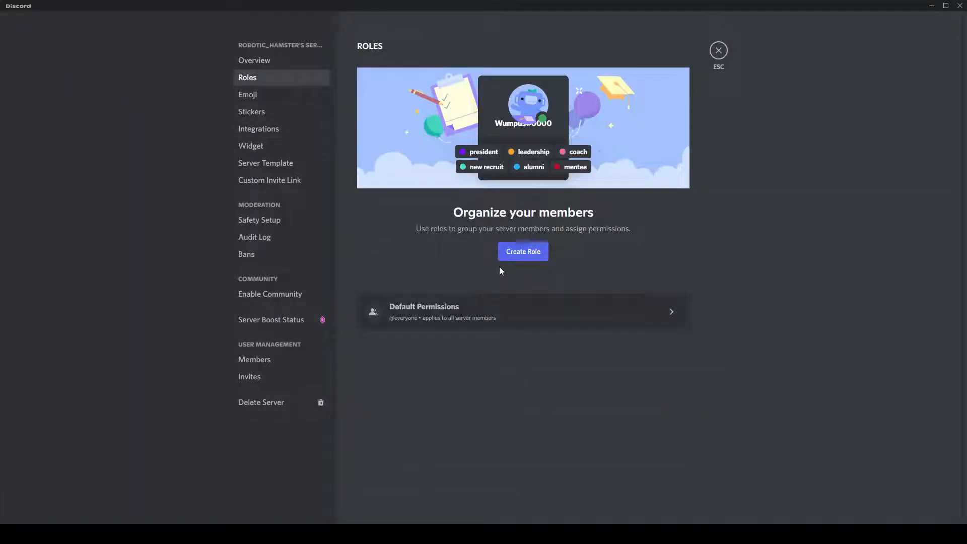
left_click(519, 249)
key("ctrl+a")
key("BackSpace")
type("Owner")
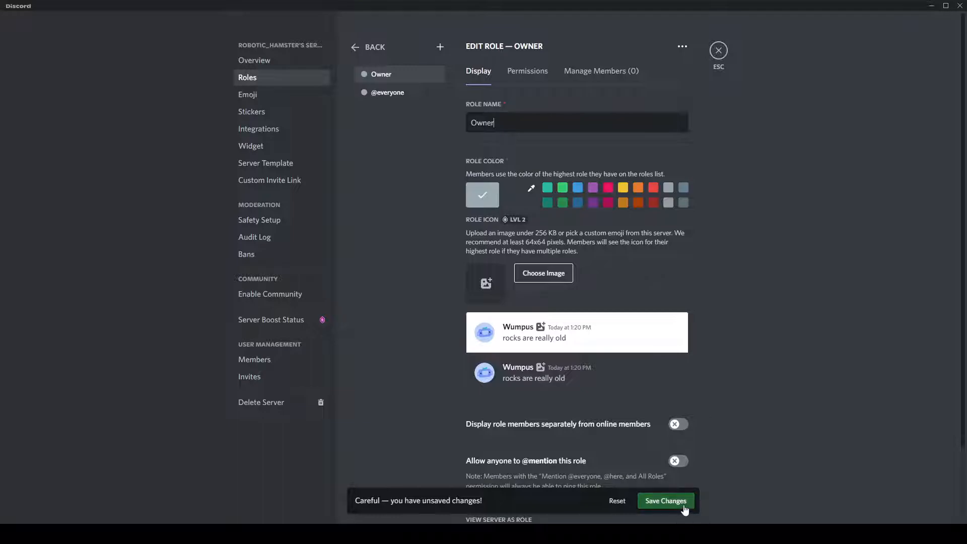
left_click(662, 500)
Give the Owner role the custom purple color #6b0888 and save the change
left_click(530, 188)
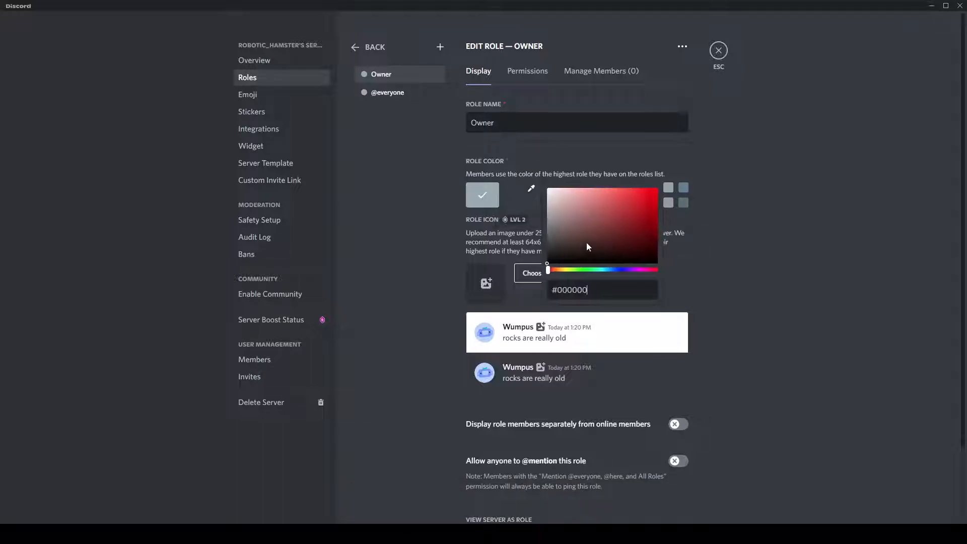
left_click(645, 230)
left_click_drag(625, 269, 636, 270)
mouse_move(645, 230)
left_mouse_down()
mouse_move(645, 215)
mouse_move(651, 223)
left_mouse_up()
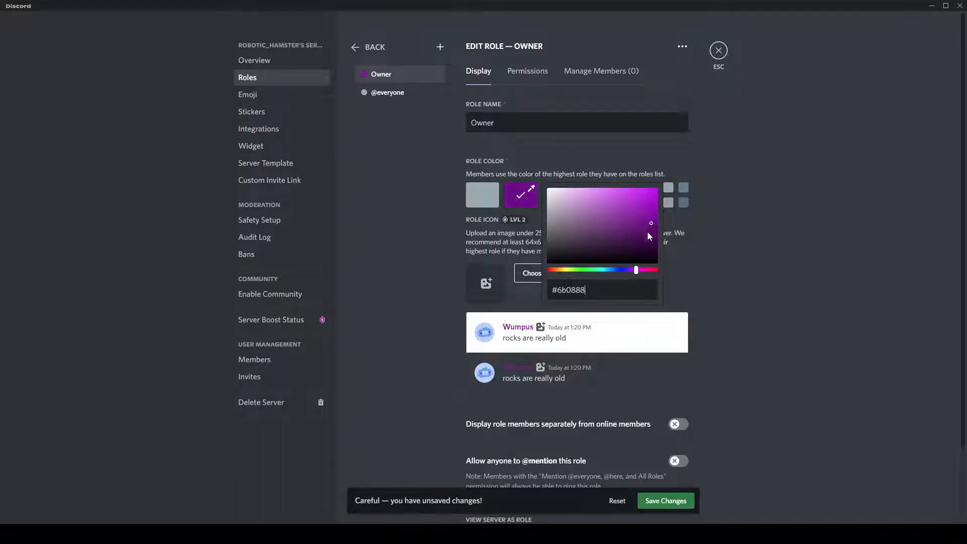
left_click(668, 504)
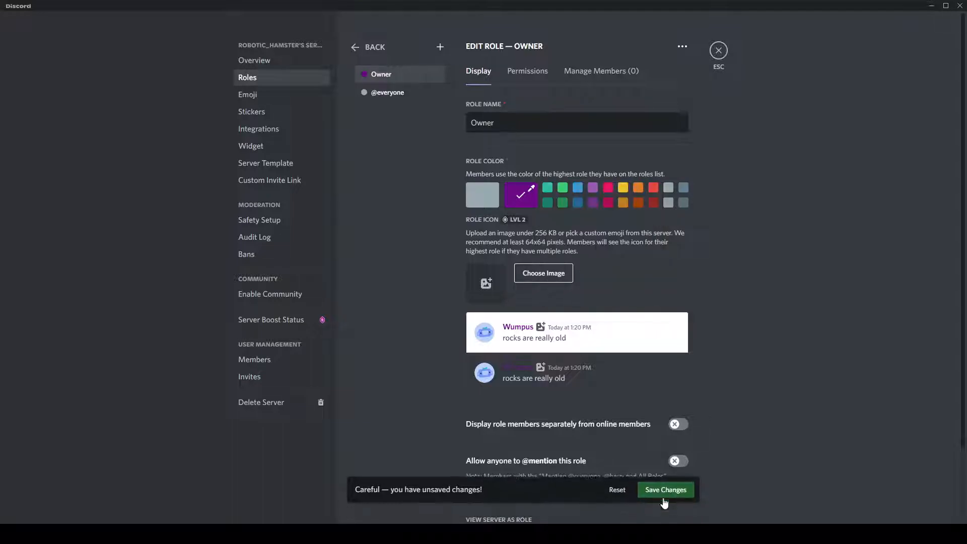
scroll(545, 516, "down", 2)
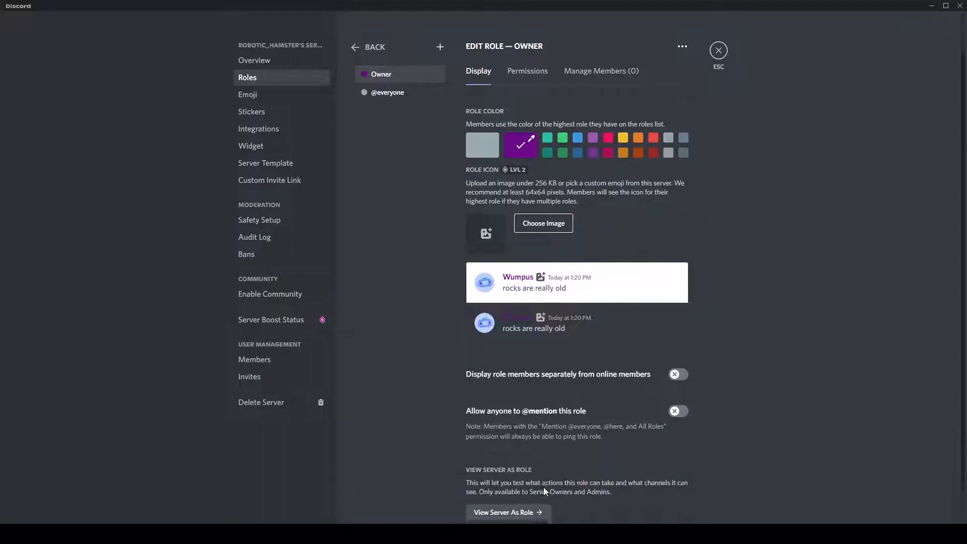
left_click(682, 374)
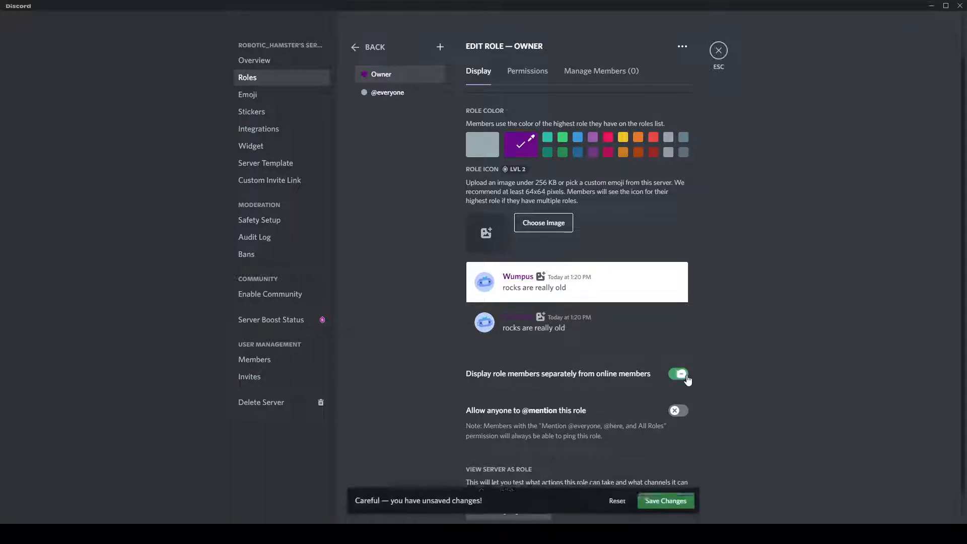
left_click(675, 411)
scroll(603, 467, "down", 1)
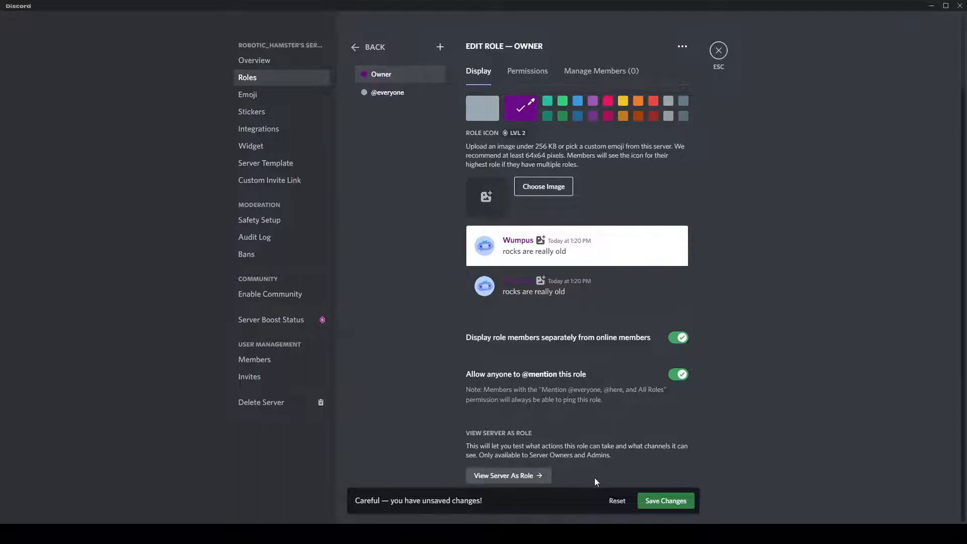
Preview the server as the Owner role, check the role selection and return to the roles settings
left_click(530, 477)
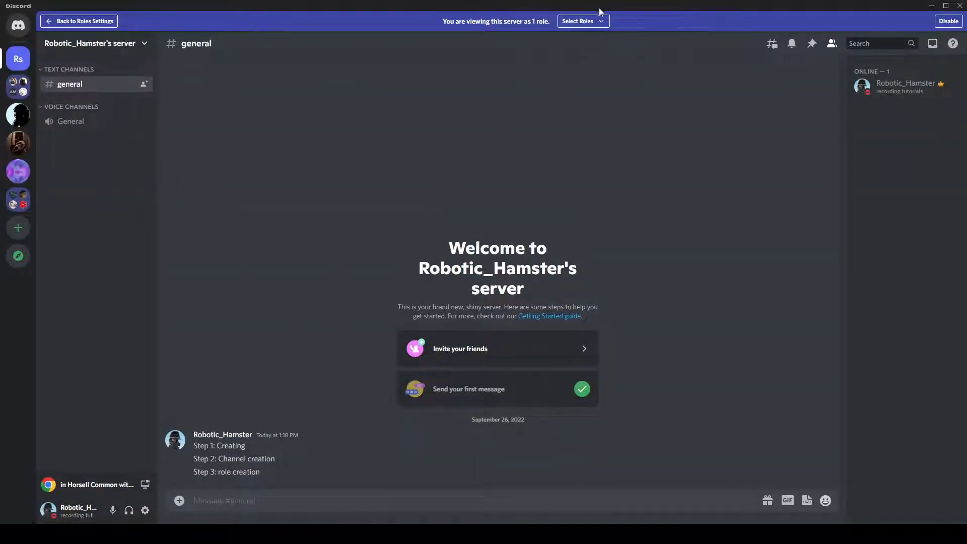
left_click(584, 21)
left_click(585, 21)
left_click(63, 21)
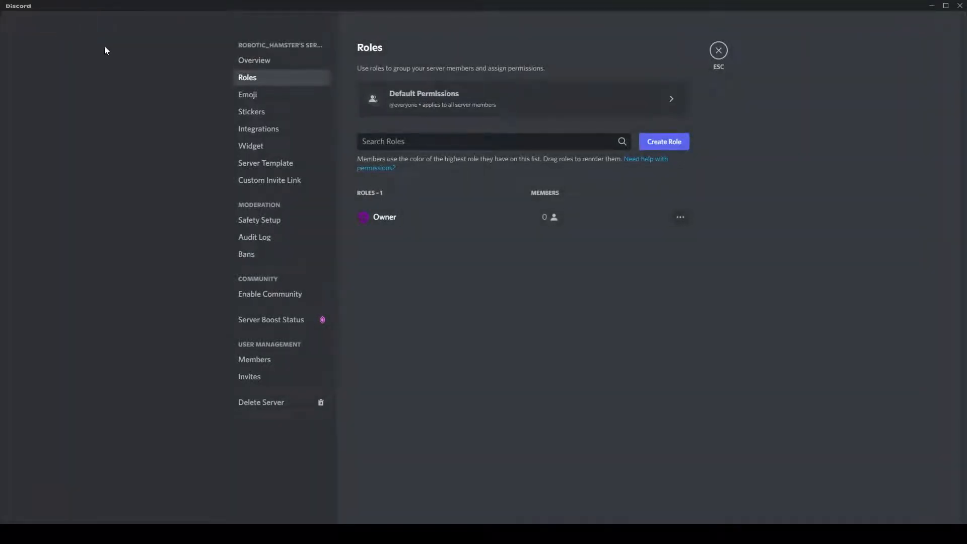
Examine the Owner role's editing page and its additional options in the roles list
left_click(283, 63)
left_click(276, 76)
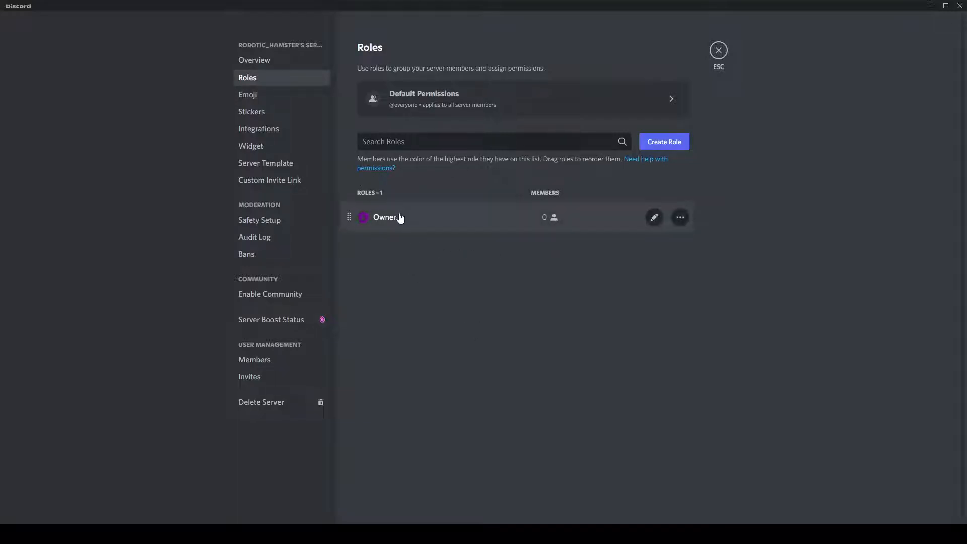
left_click(654, 218)
left_click(356, 45)
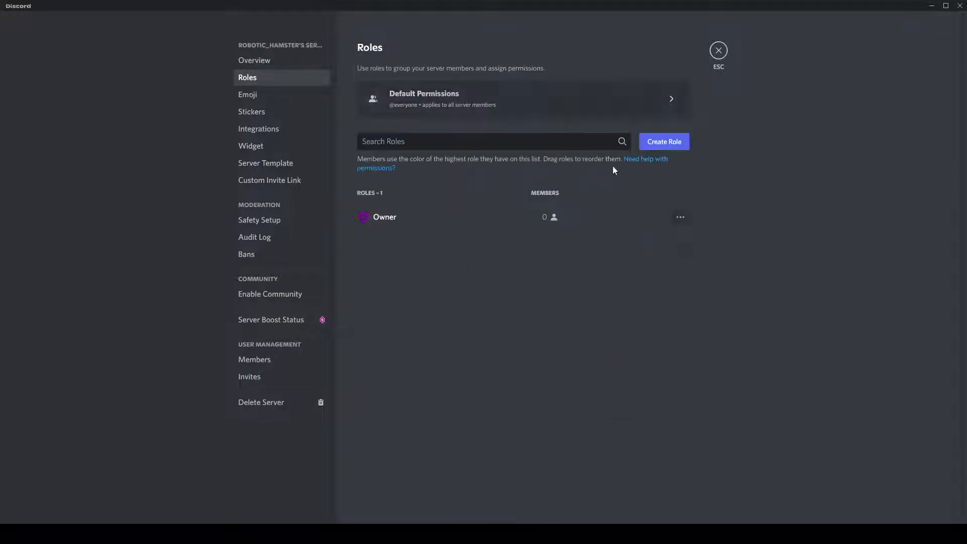
left_click(679, 217)
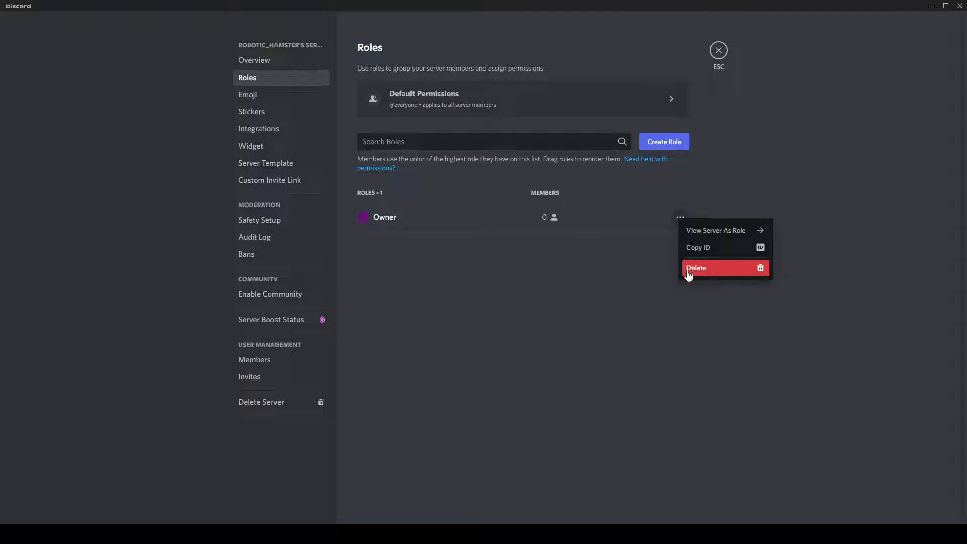
left_click(667, 270)
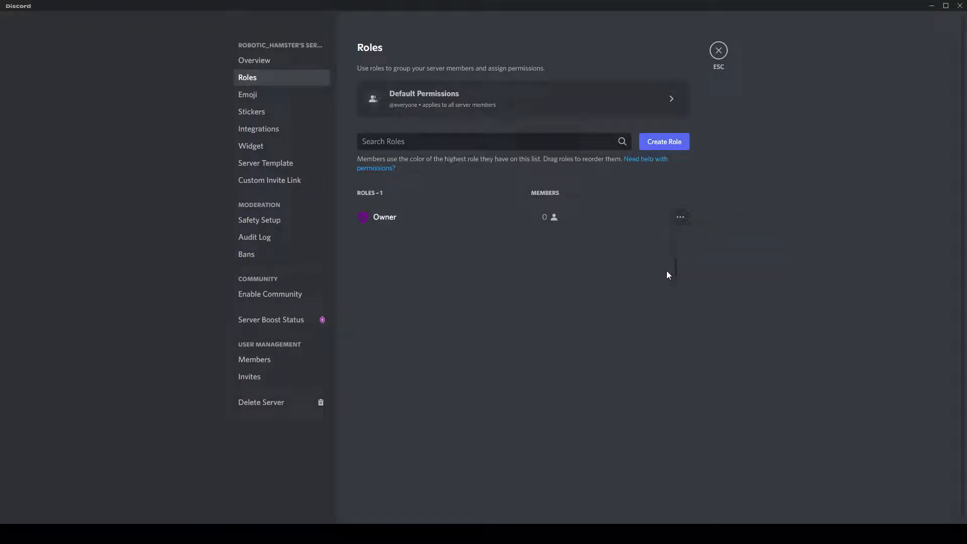
left_click(680, 217)
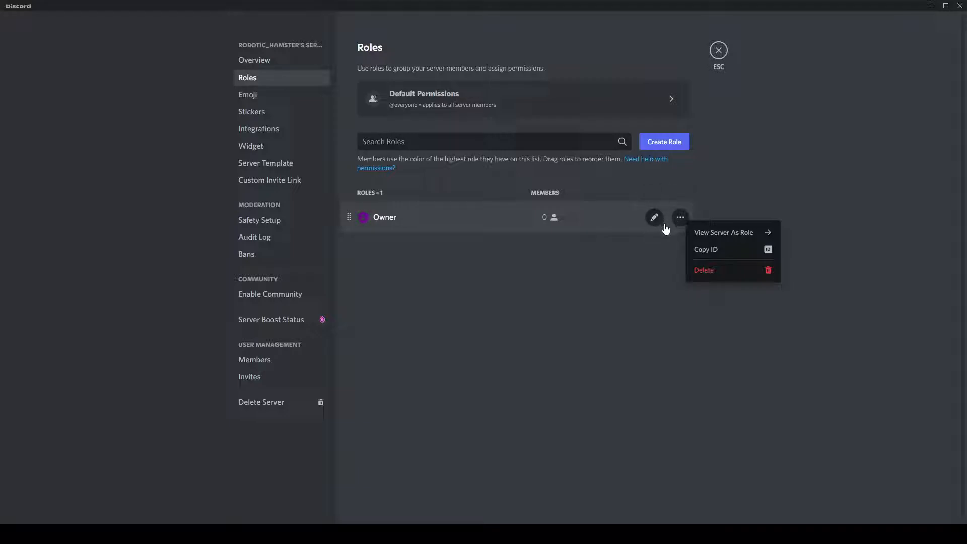
Open the Owner role's permissions and examine the full list down to the voice channel, events and advanced permissions
left_click(654, 218)
left_click(528, 76)
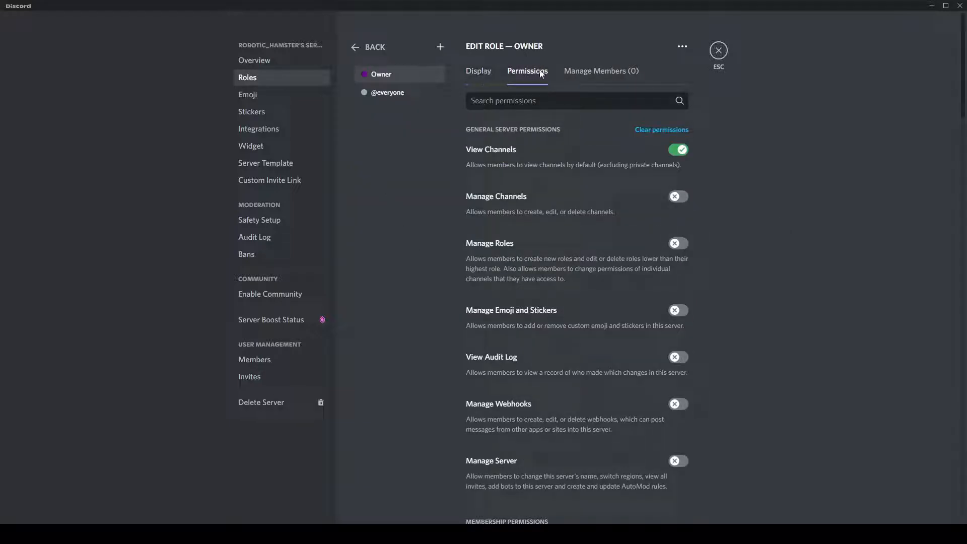
scroll(547, 121, "down", 2)
scroll(545, 121, "down", 20)
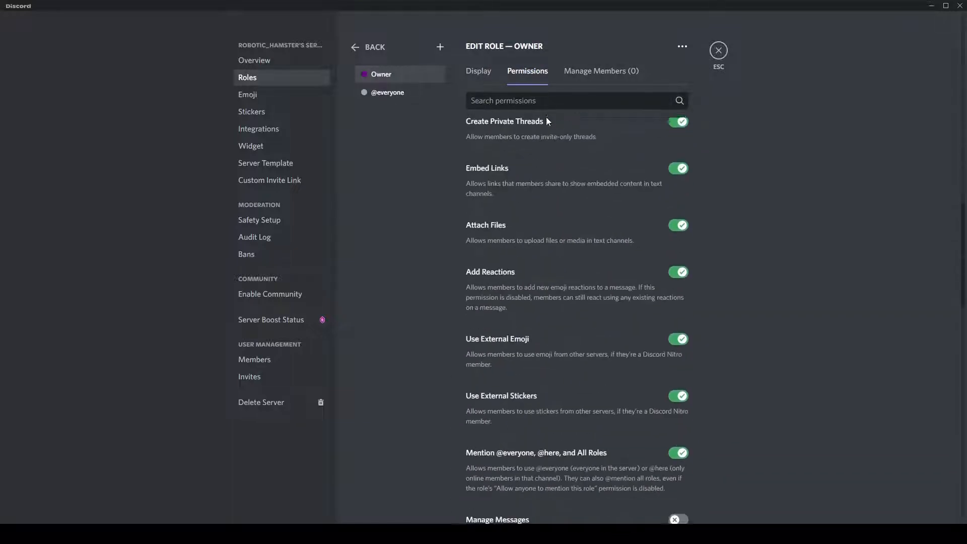
scroll(593, 152, "down", 7)
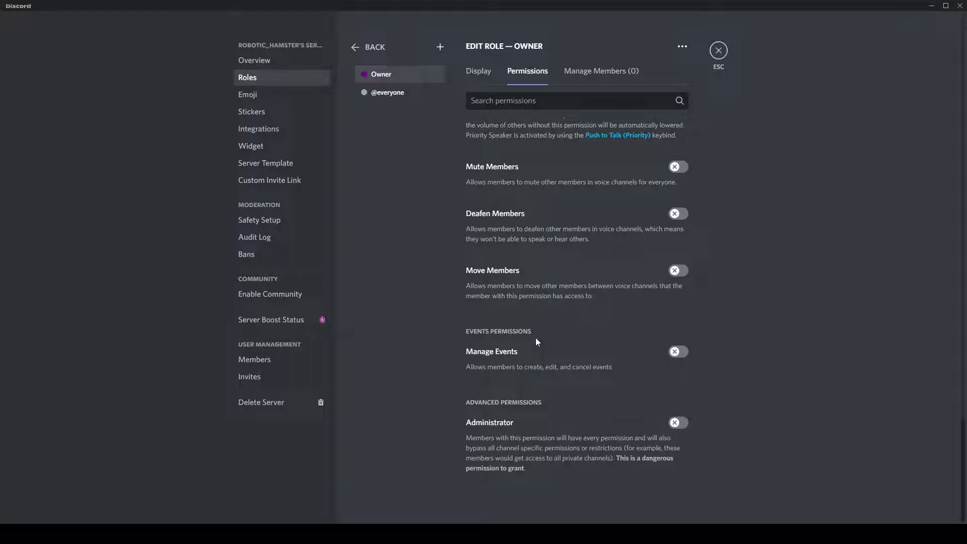
scroll(536, 337, "up", 4)
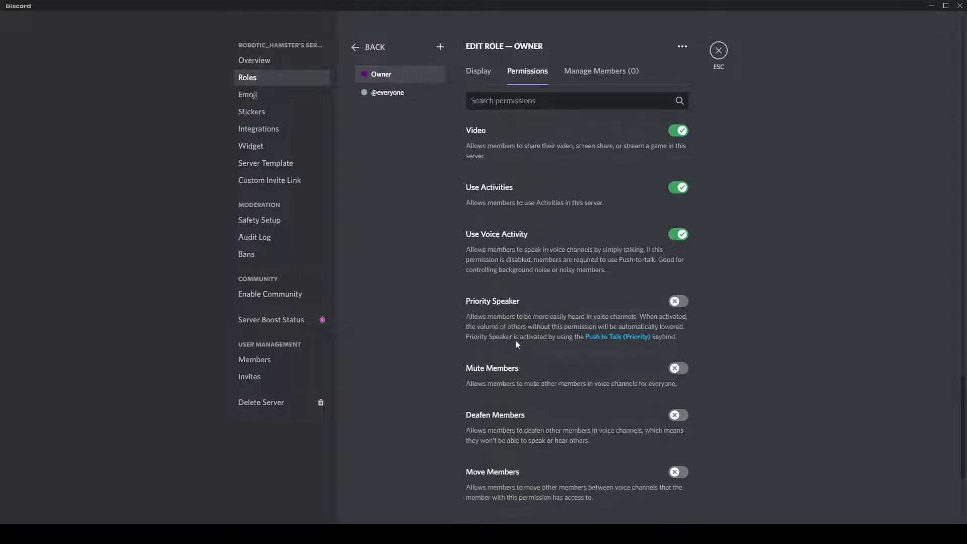
scroll(537, 310, "up", 12)
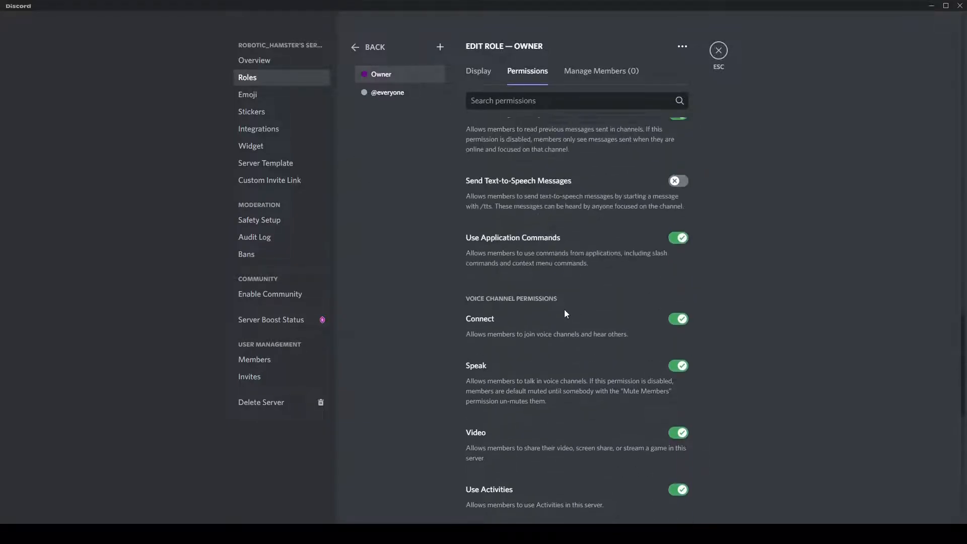
scroll(565, 315, "down", 6)
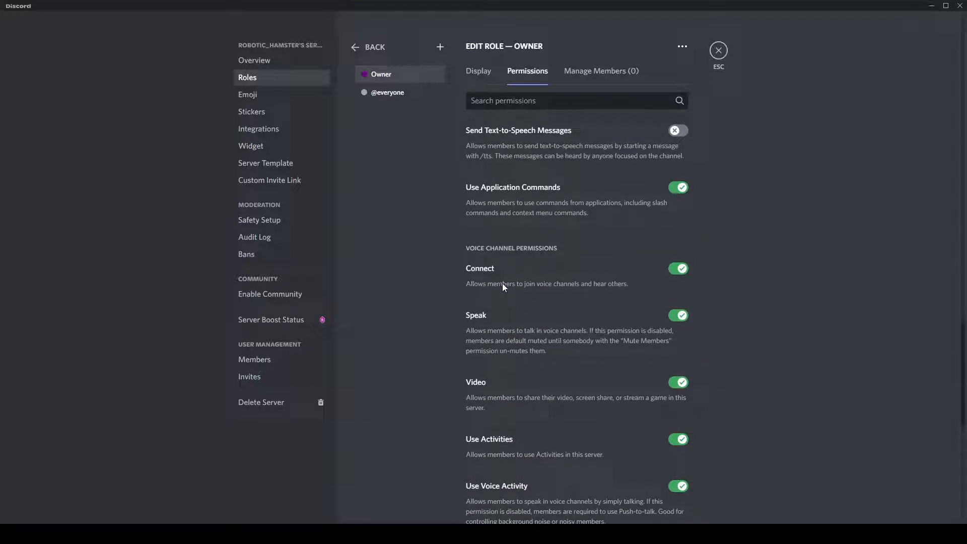
scroll(535, 302, "down", 2)
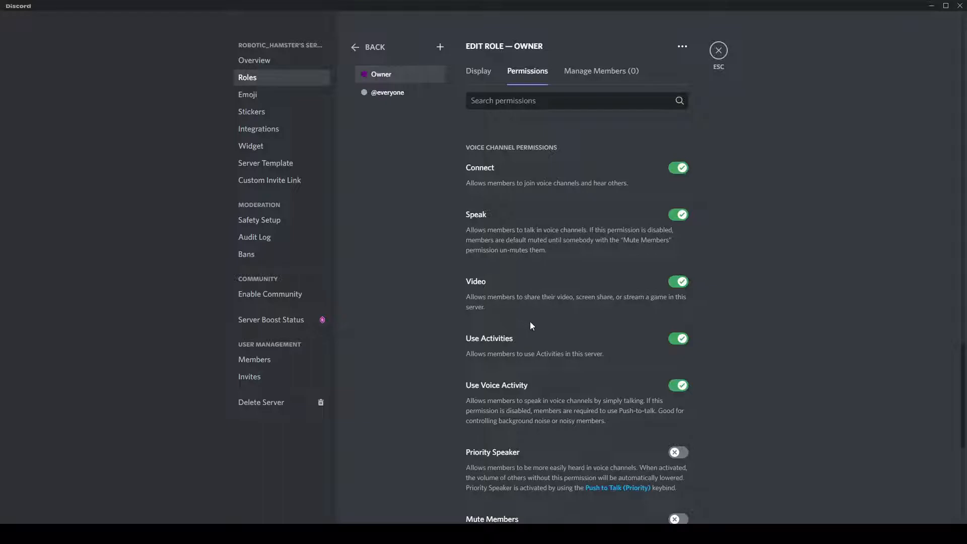
scroll(518, 399, "down", 3)
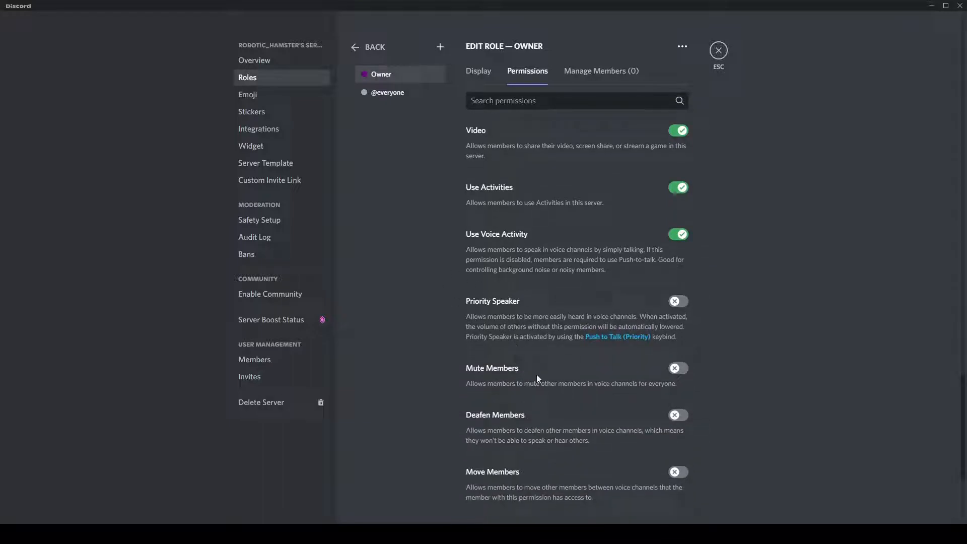
scroll(535, 338, "down", 1)
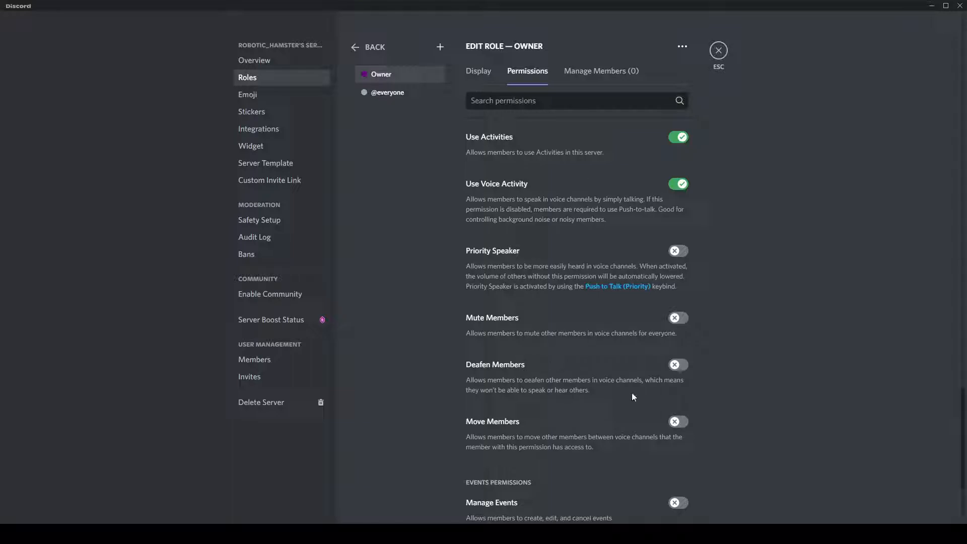
Examine the Owner role's general server permissions and membership permissions, from View Channels to Timeout Members
scroll(546, 417, "up", 3)
scroll(544, 413, "up", 15)
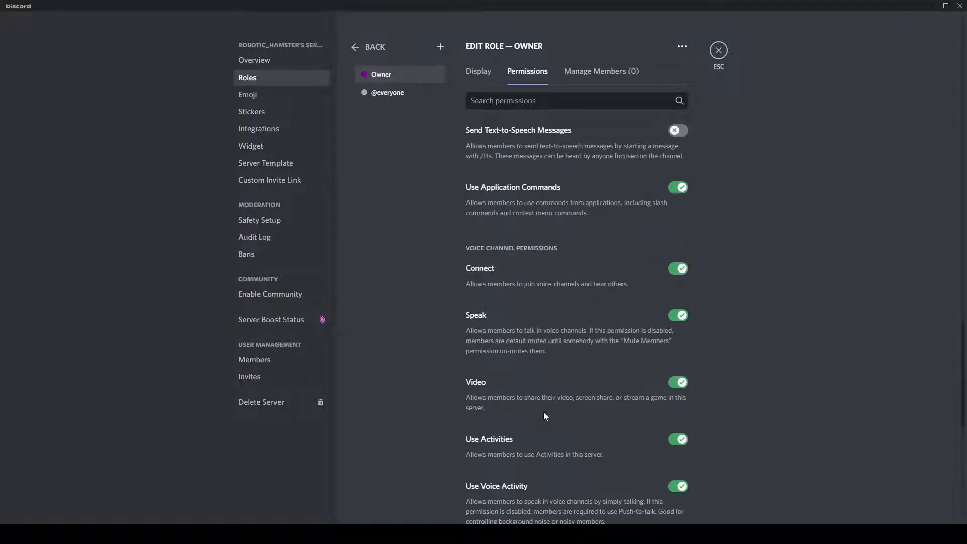
scroll(542, 410, "up", 15)
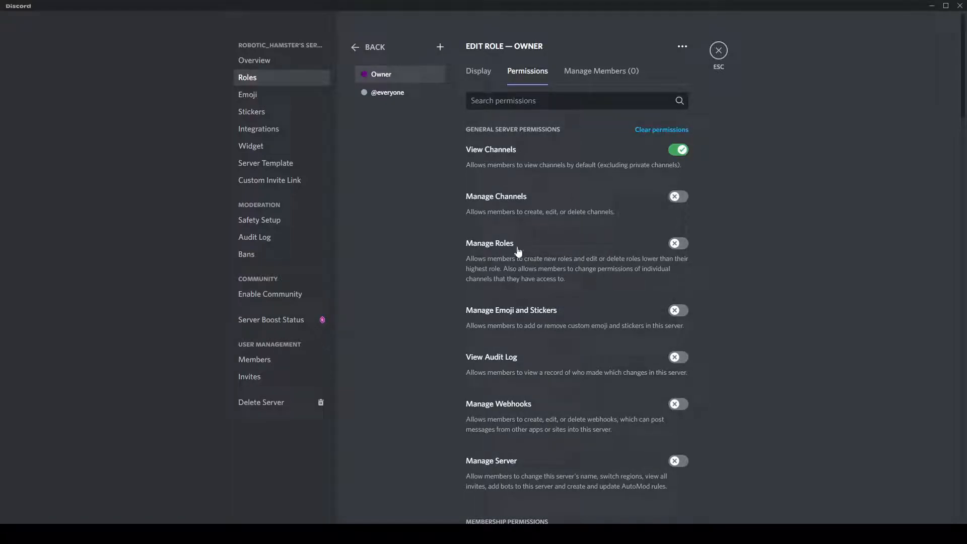
scroll(499, 352, "down", 2)
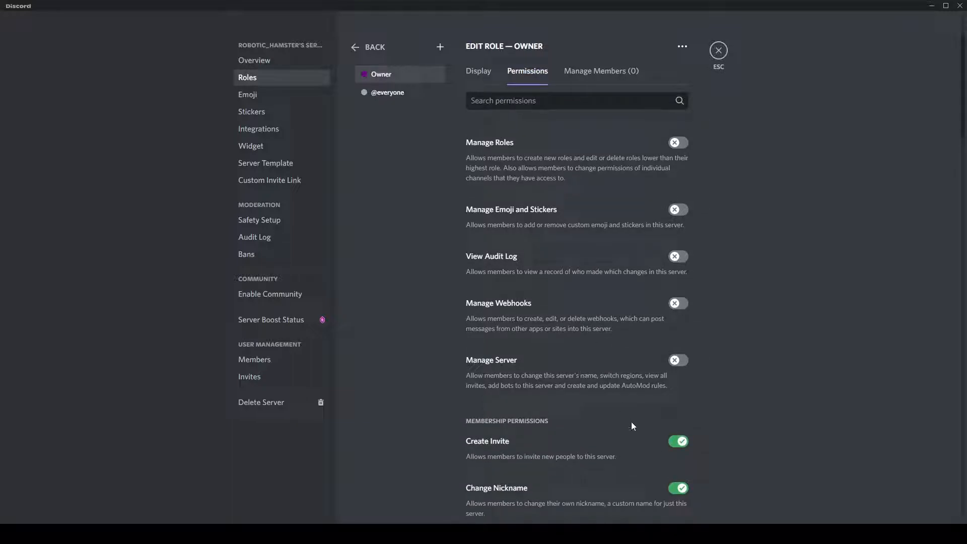
scroll(592, 427, "up", 2)
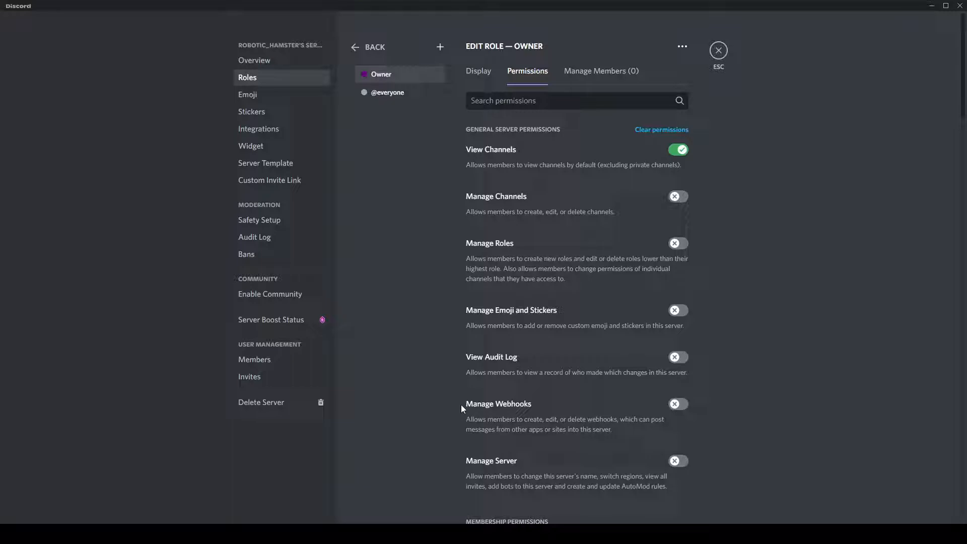
scroll(487, 414, "down", 3)
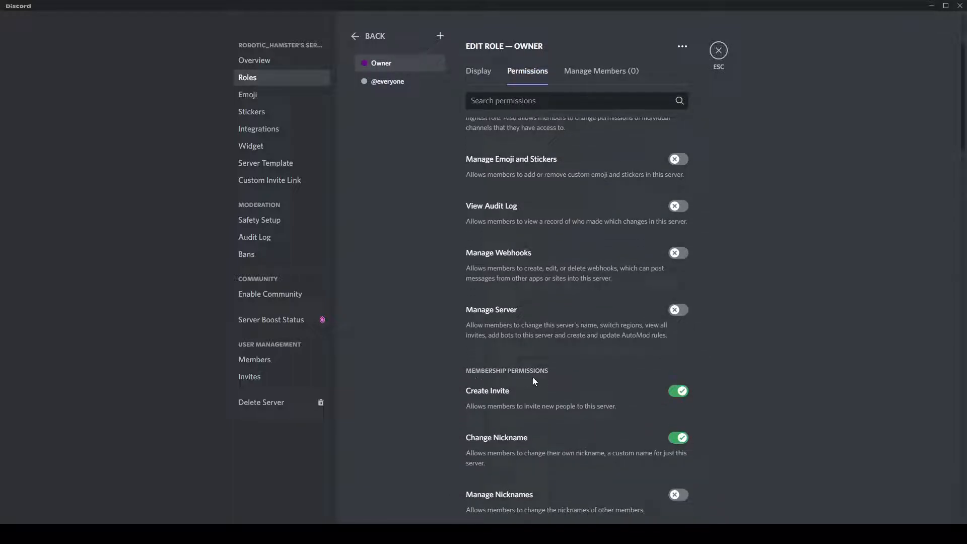
scroll(501, 392, "down", 3)
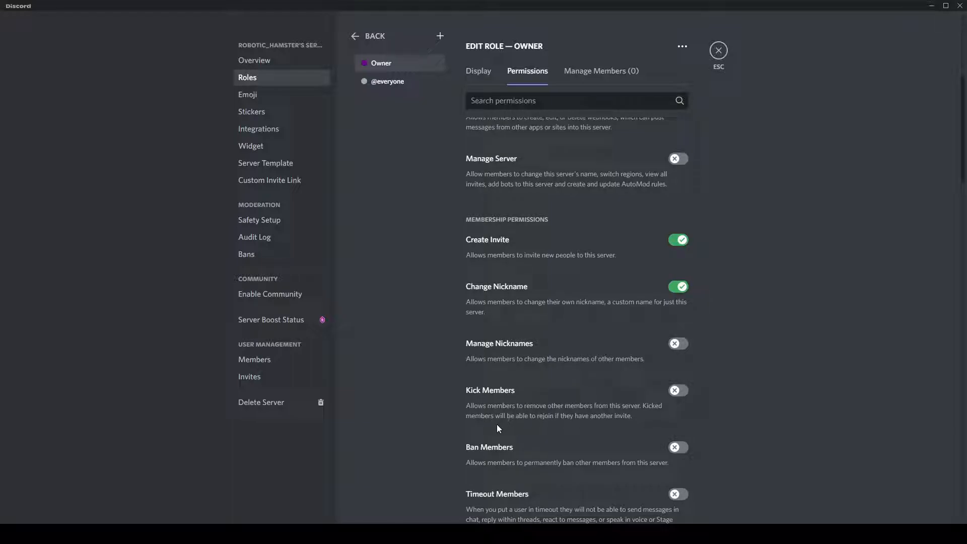
scroll(530, 465, "down", 1)
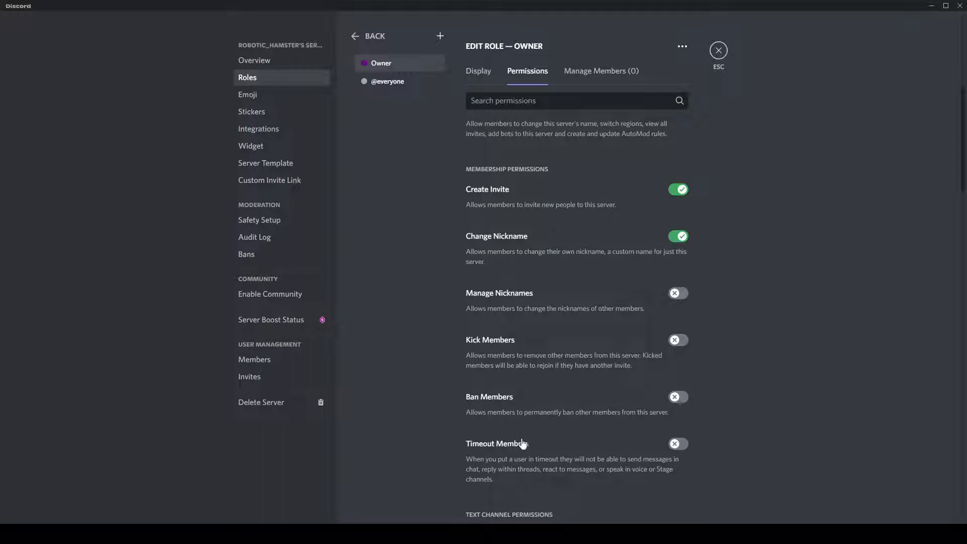
scroll(506, 478, "down", 1)
scroll(506, 473, "up", 1)
scroll(517, 458, "up", 1)
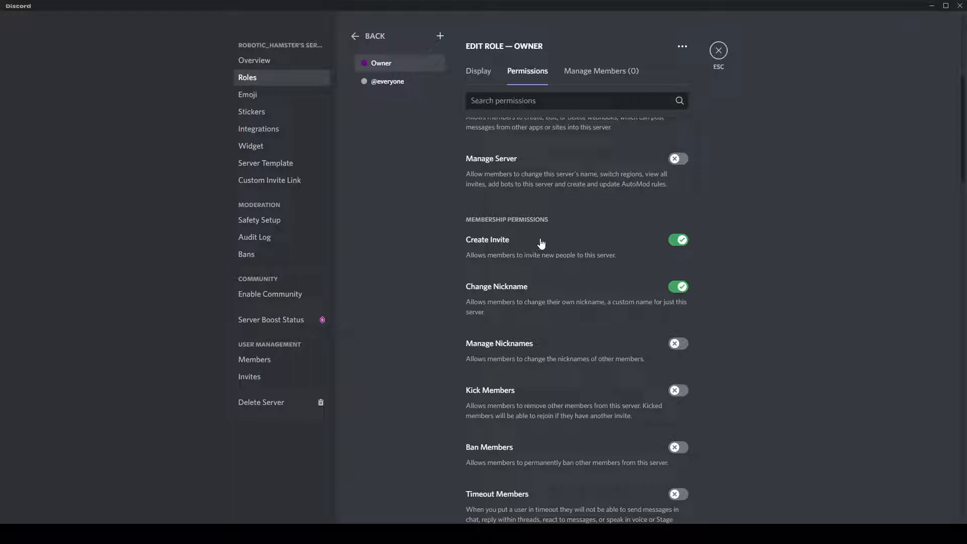
Check the Owner role's member management, and review the server's emoji, sticker, audit log and ban settings
left_click(629, 73)
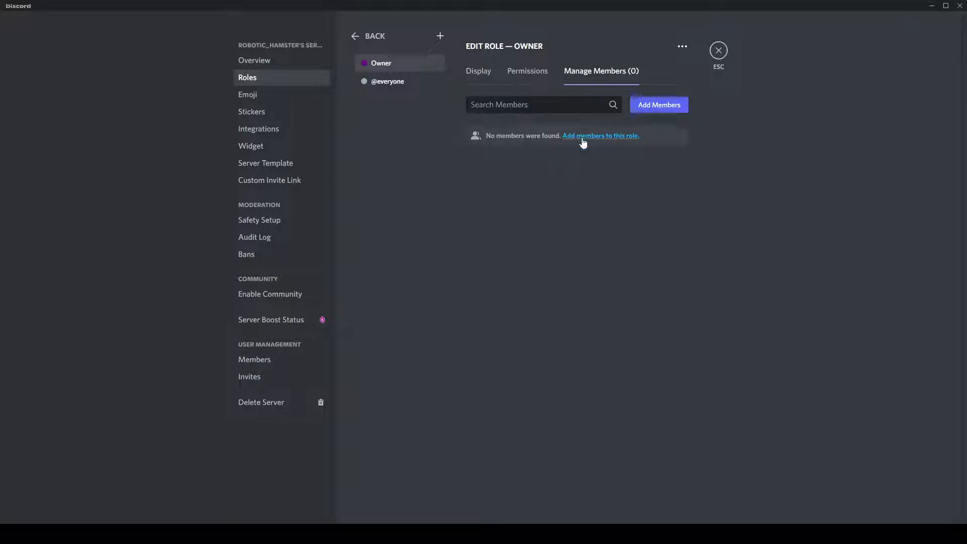
left_click(318, 97)
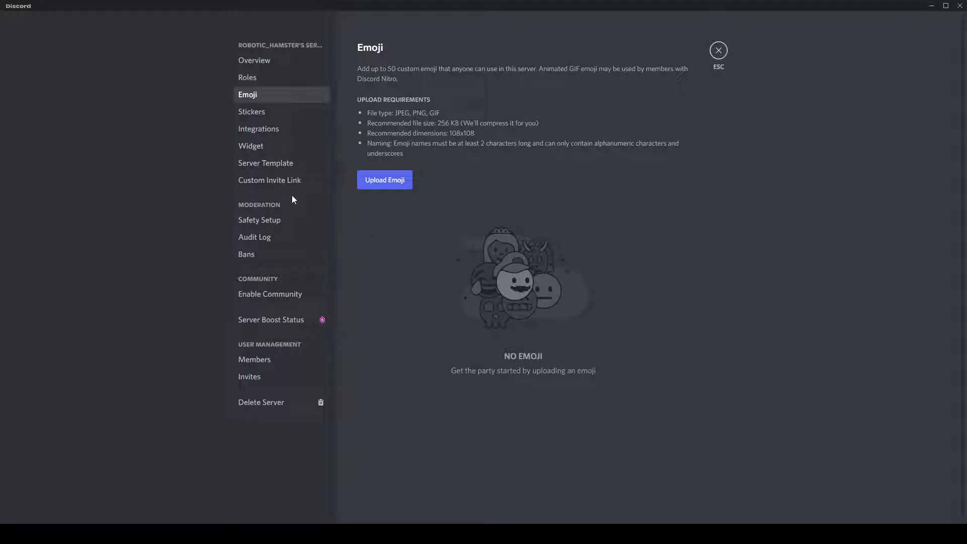
left_click(290, 114)
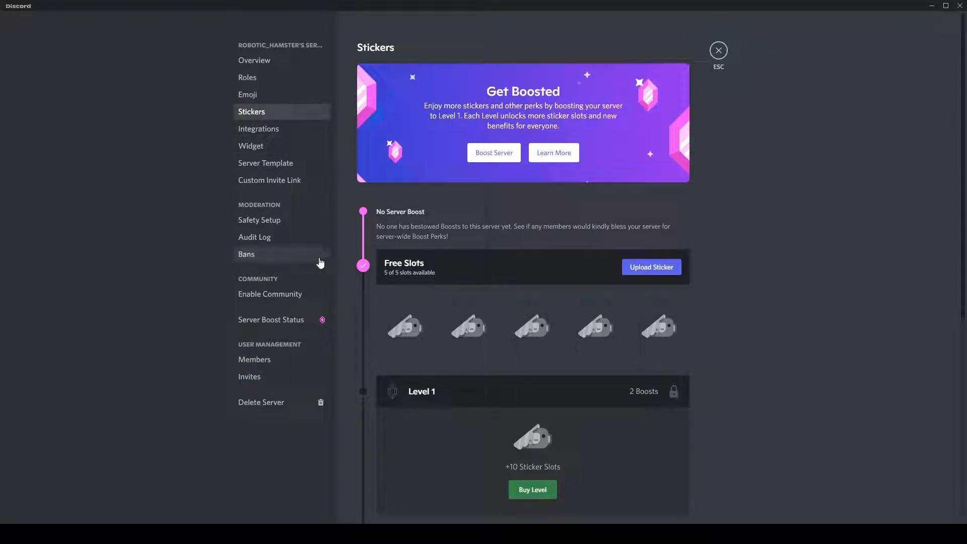
left_click(301, 238)
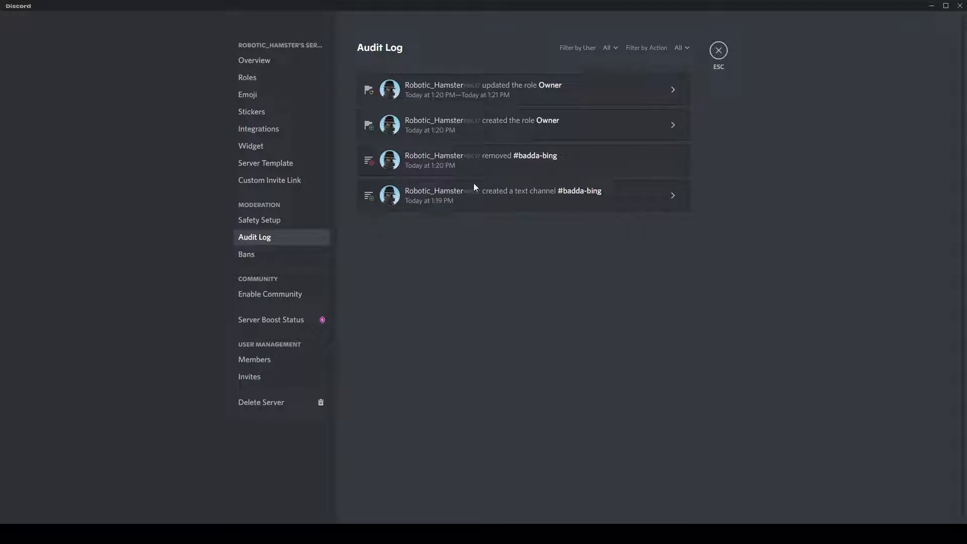
left_click(307, 255)
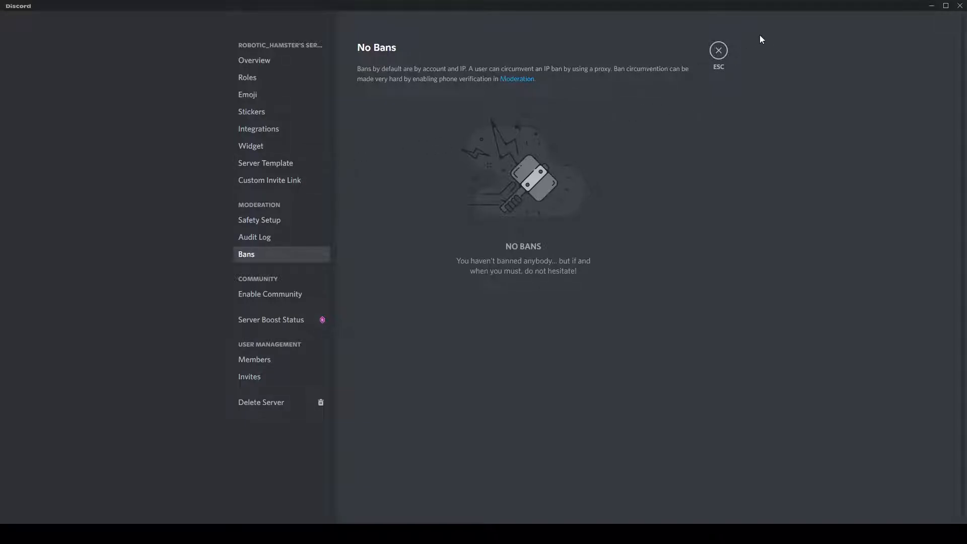
Review the server's custom invite link, template, widget and integrations settings, and leave the server settings
left_click(286, 180)
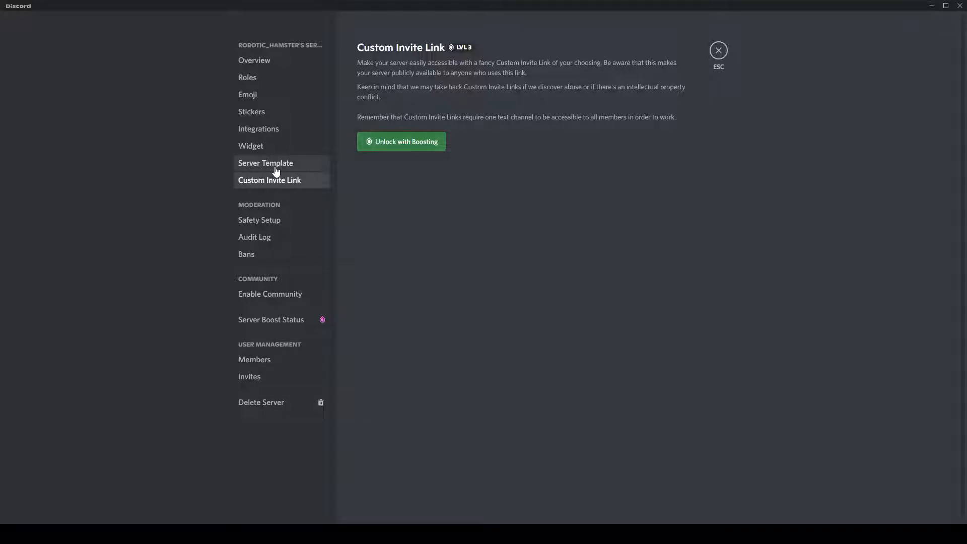
left_click(277, 164)
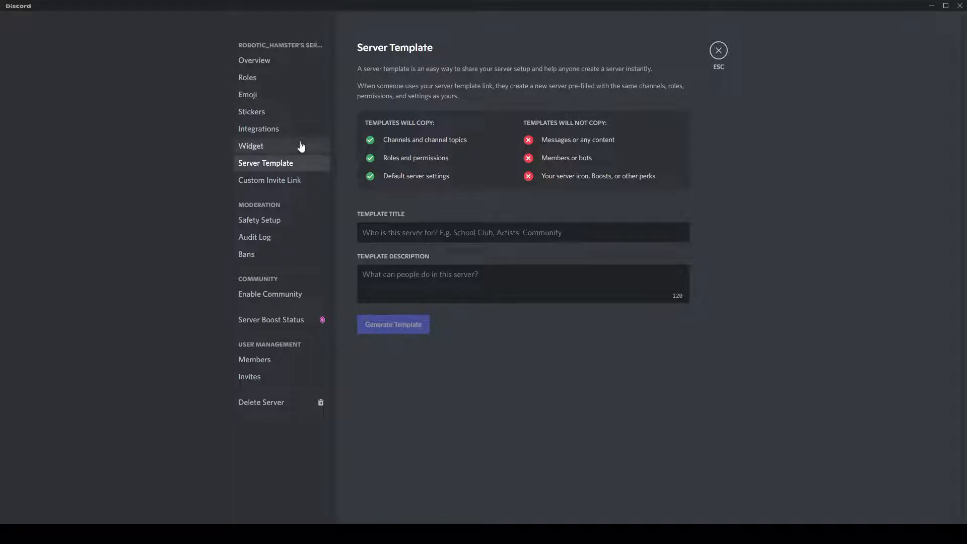
left_click(266, 147)
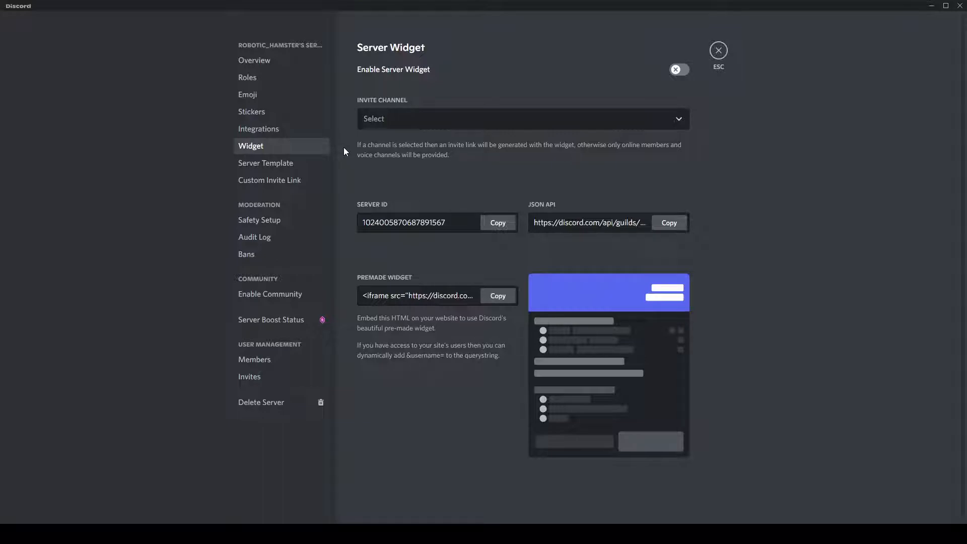
left_click(305, 131)
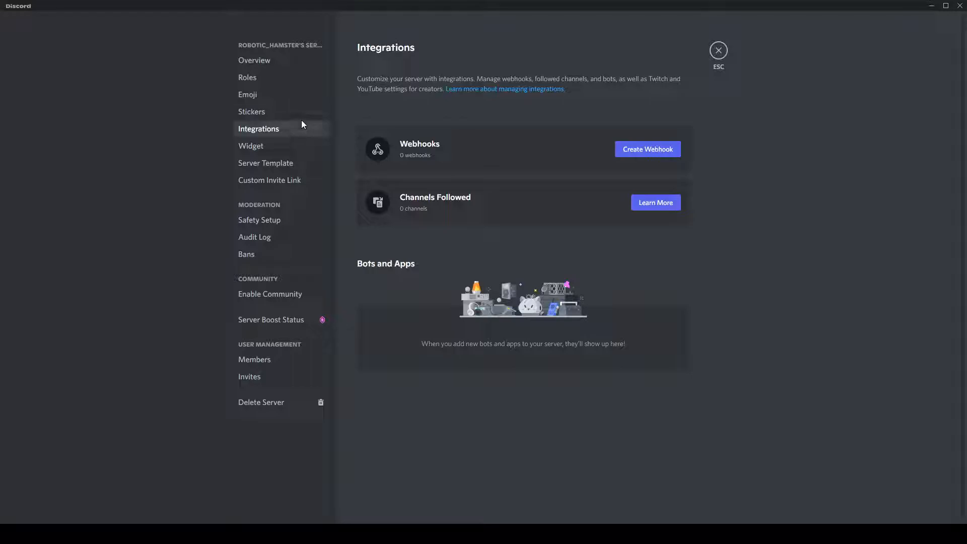
left_click(285, 144)
left_click(286, 135)
left_click(285, 144)
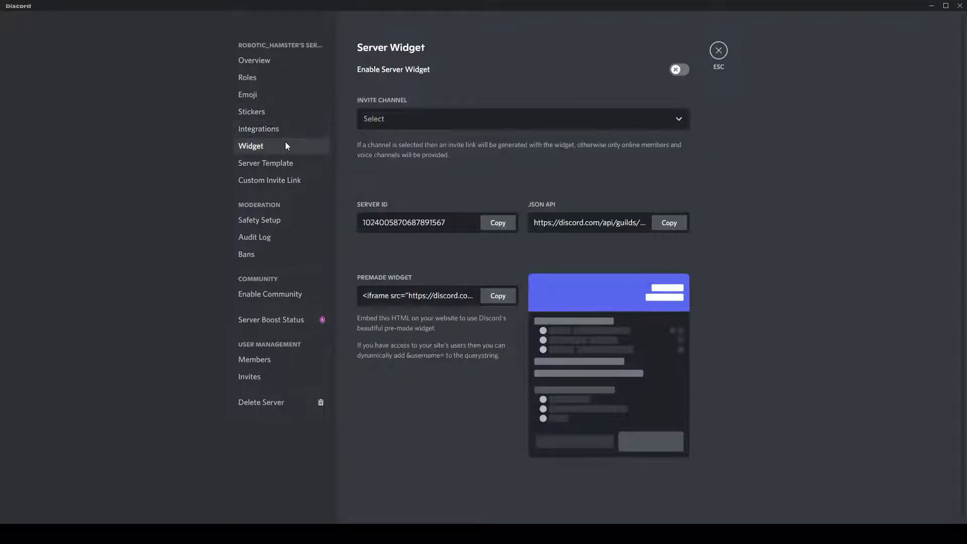
left_click(720, 52)
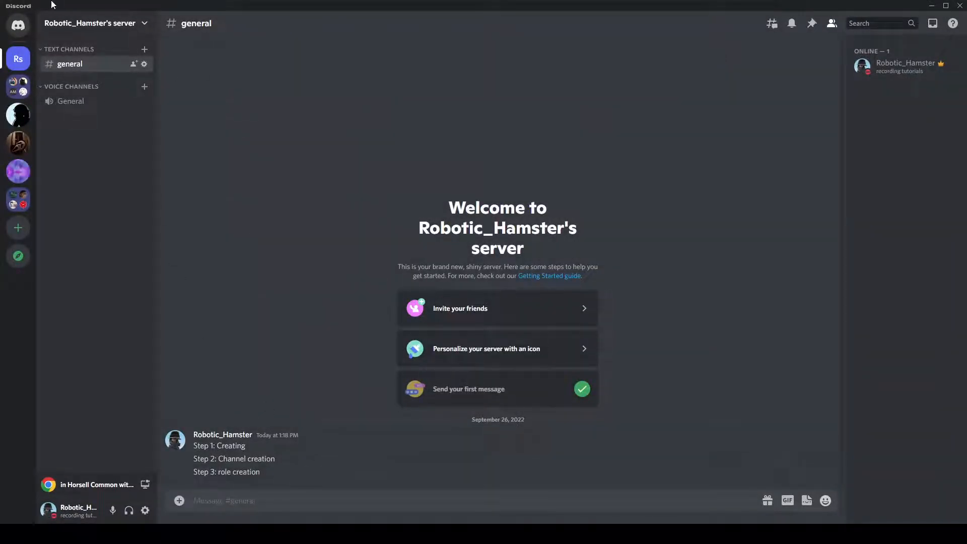
Open the server settings, rename the server to "Robotic's Box" and save the change
left_click(64, 26)
left_click(92, 88)
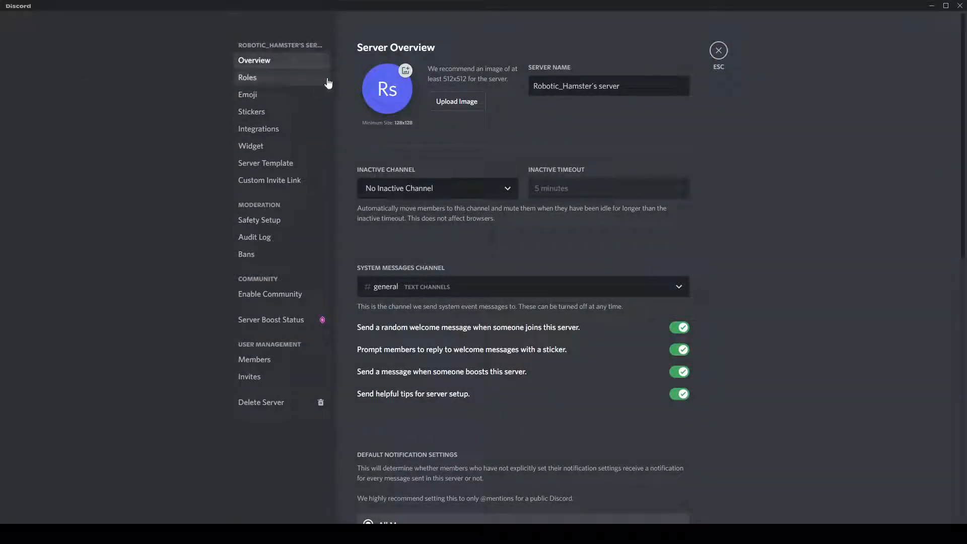
left_click_drag(657, 89, 367, 117)
key("BackSpace")
type("Rob")
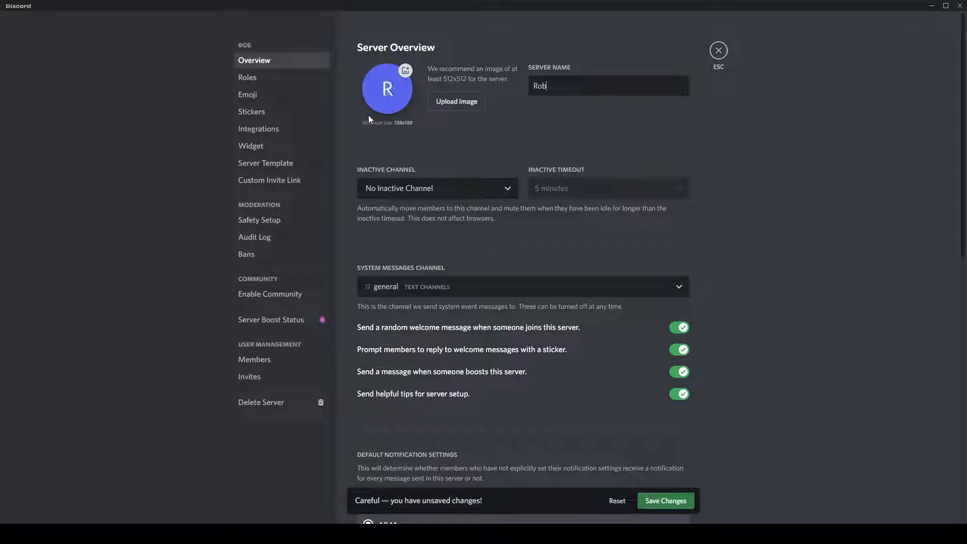
type("itc's Box")
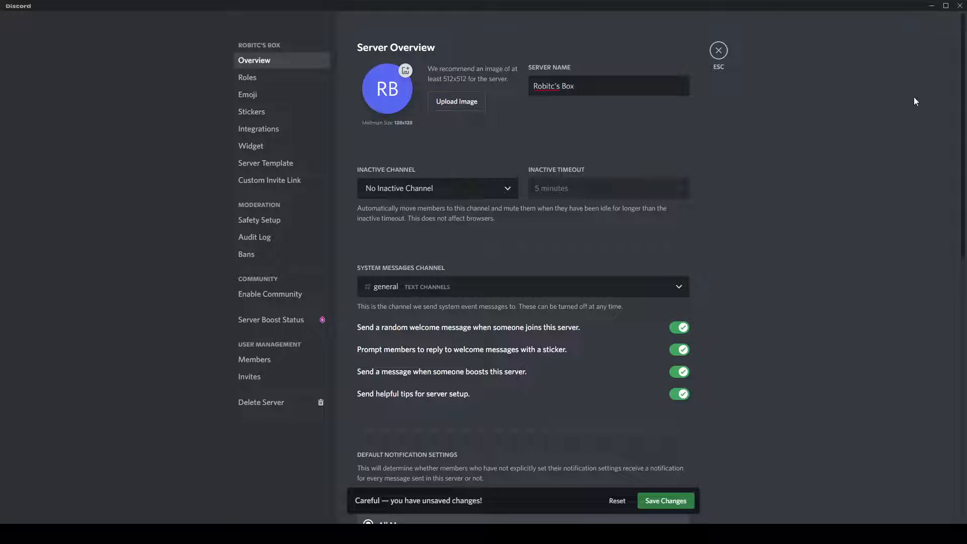
key("ctrl+a")
key("BackSpace")
type("Robotic")
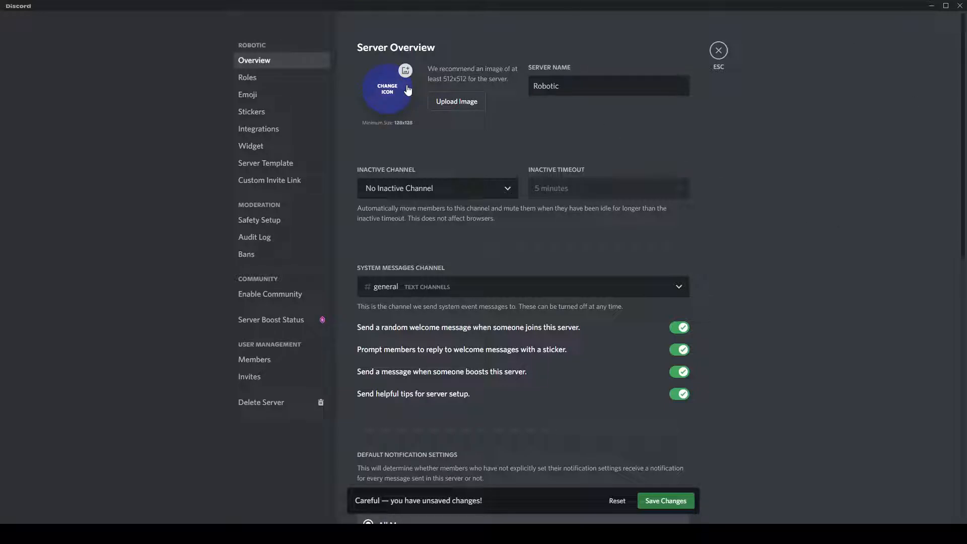
type("'s Box")
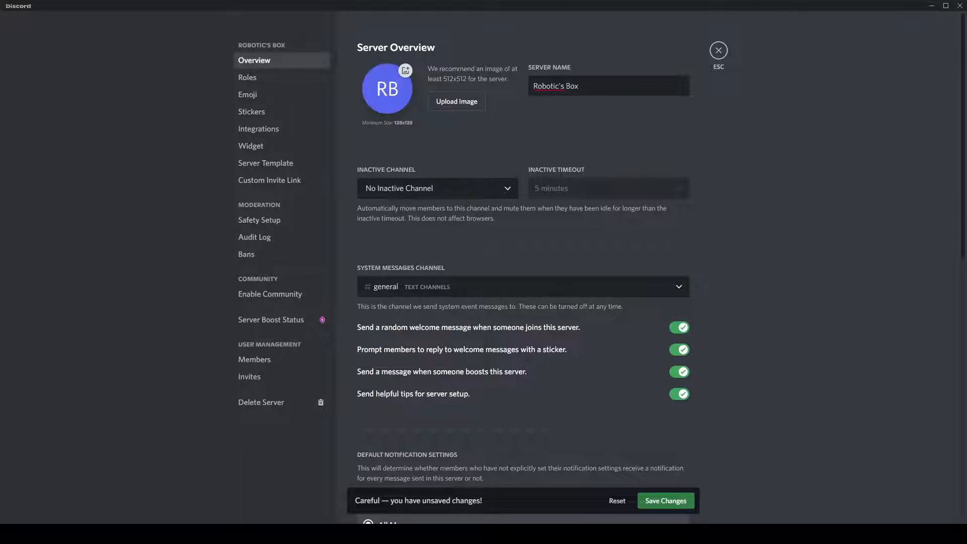
left_click(665, 500)
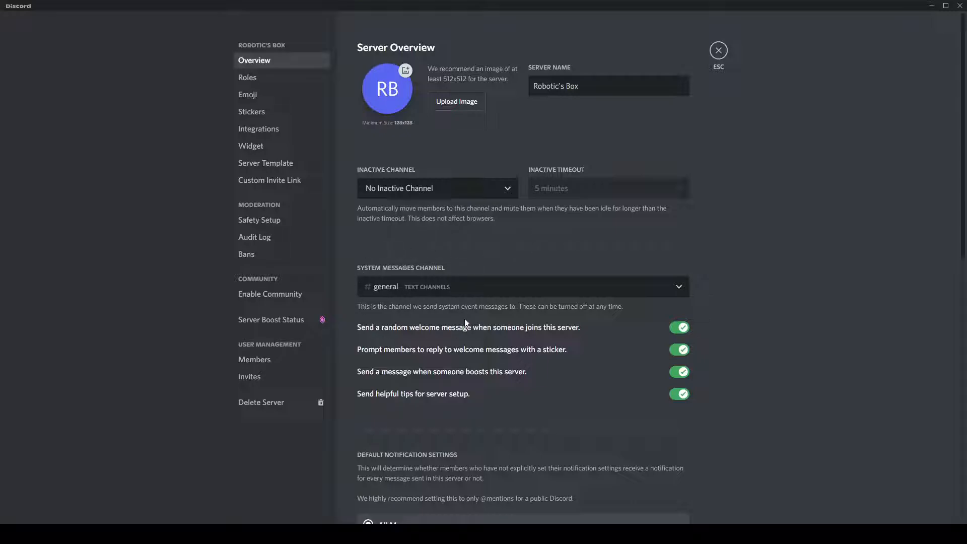
Review the server overview's system messages channel options, default notification settings and display settings, and leave the server settings
scroll(413, 222, "down", 3)
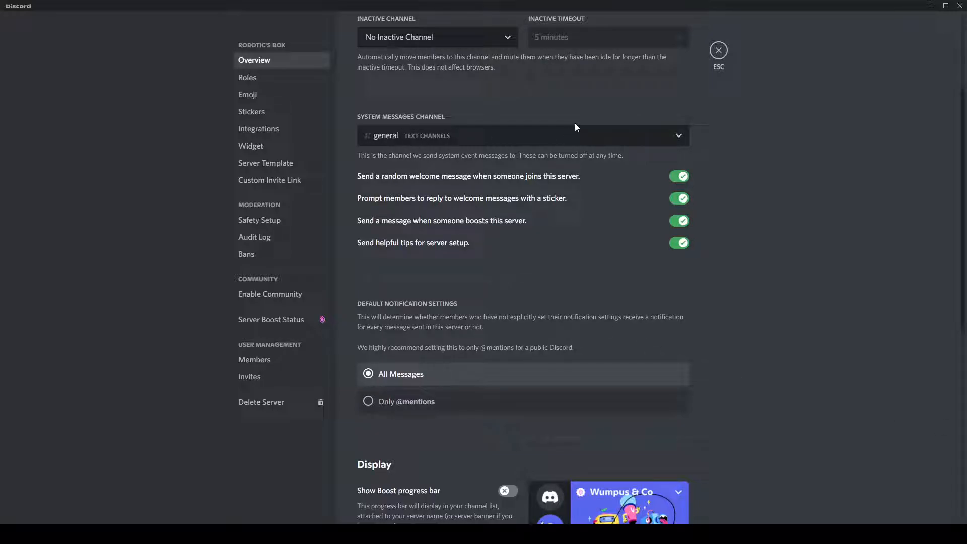
left_click(437, 140)
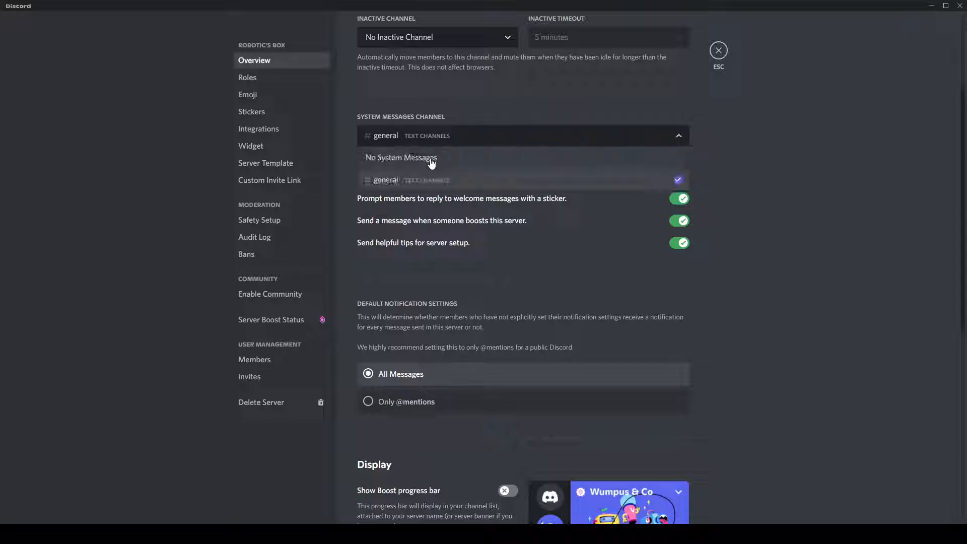
left_click(434, 209)
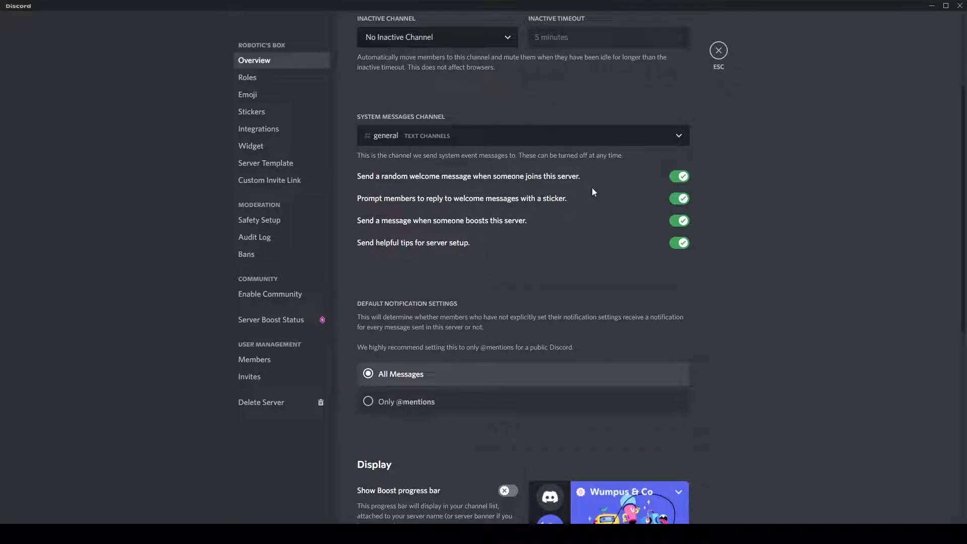
scroll(501, 255, "down", 2)
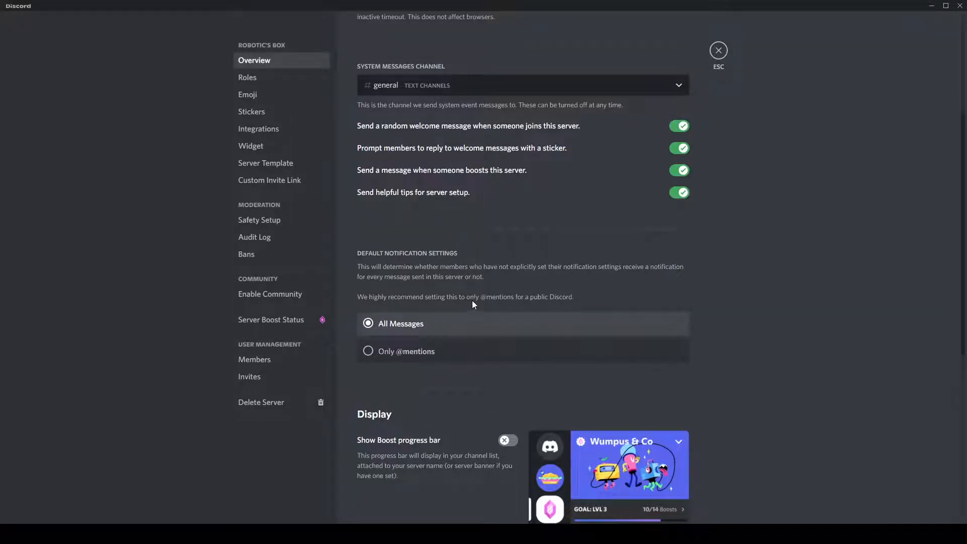
scroll(769, 196, "down", 2)
scroll(768, 191, "down", 6)
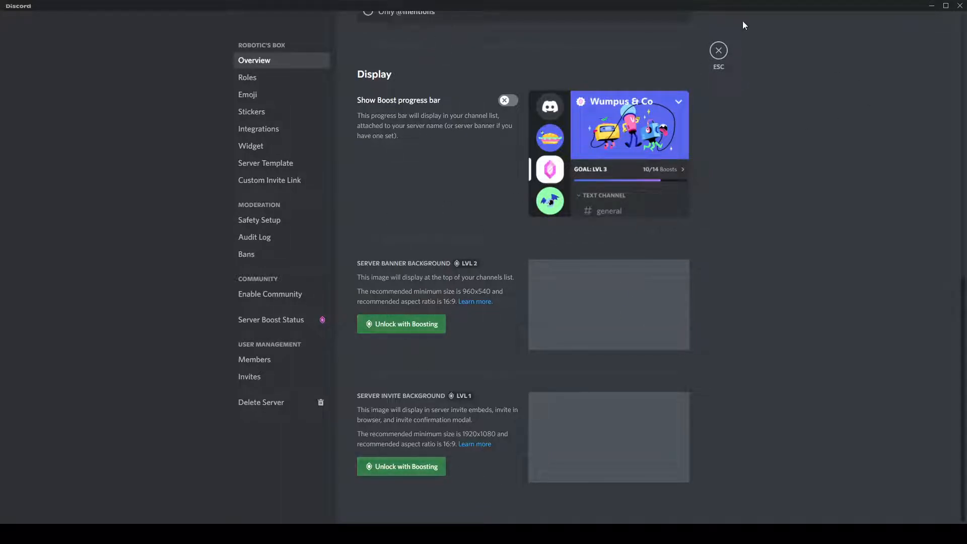
scroll(695, 251, "up", 4)
scroll(695, 250, "up", 1)
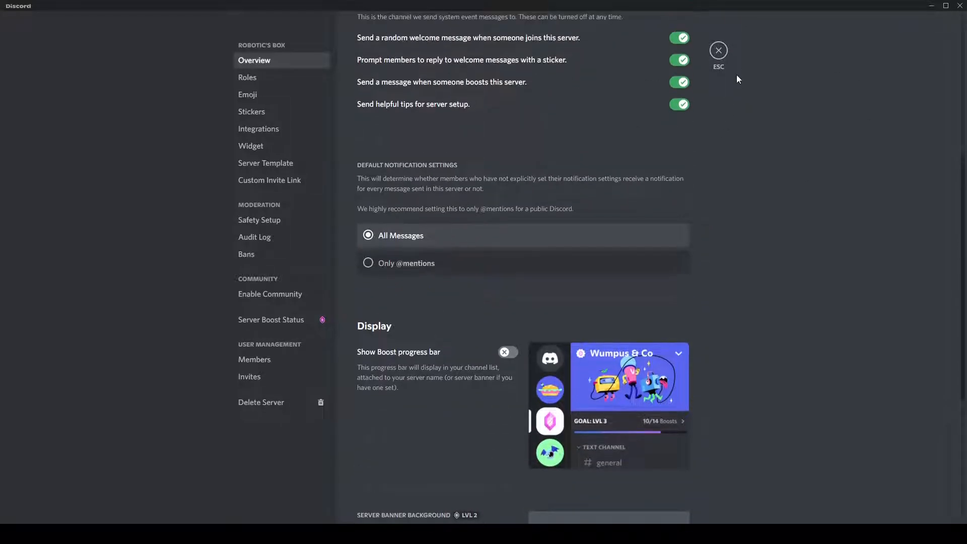
left_click(719, 51)
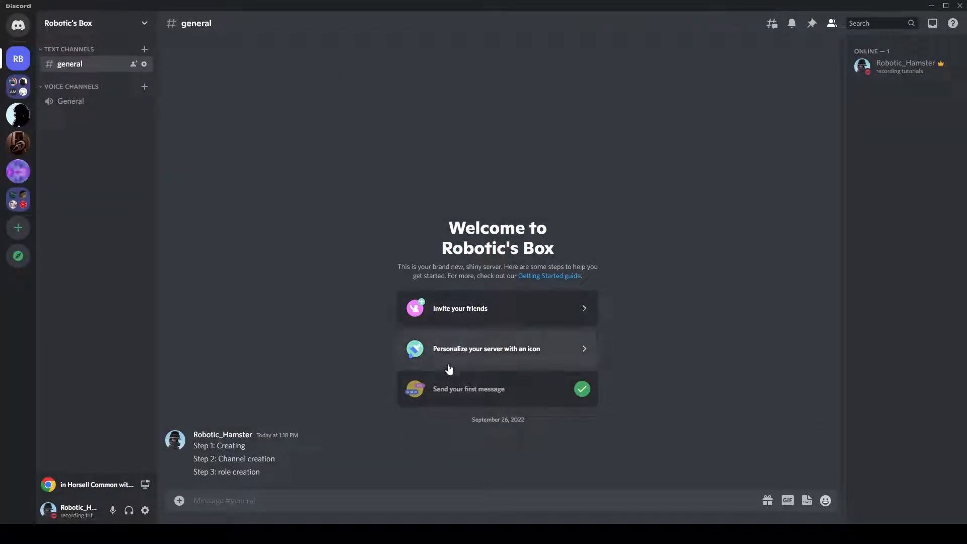
type("Step 4:")
type("Co")
key("BackSpace")
key("BackSpace")
key("BackSpace")
key("BackSpace")
key("BackSpace")
key("BackSpace")
key("BackSpace")
key("BackSpace")
key("BackSpace")
key("BackSpace")
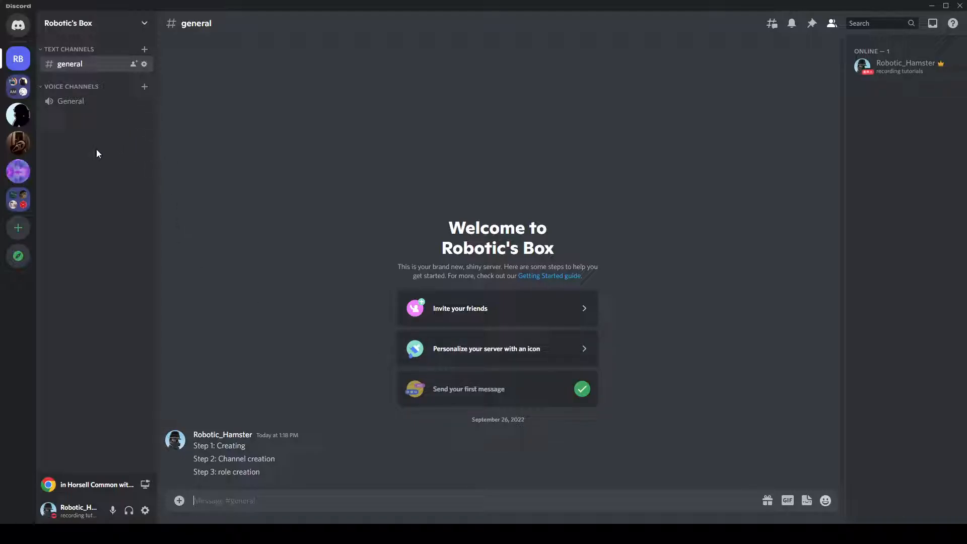
right_click(69, 172)
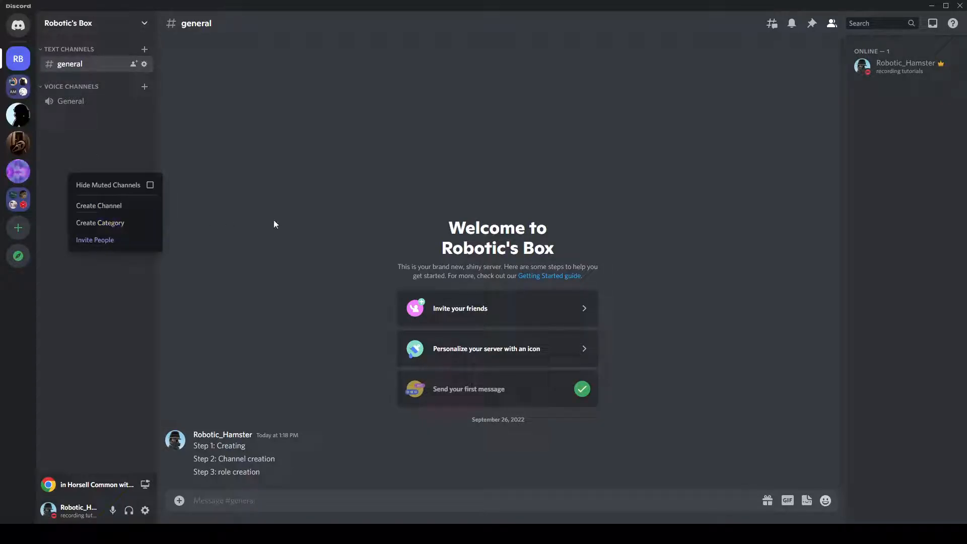
left_click(313, 192)
Post the message "Step 4: further development" in the general text channel
type("Step 4: ")
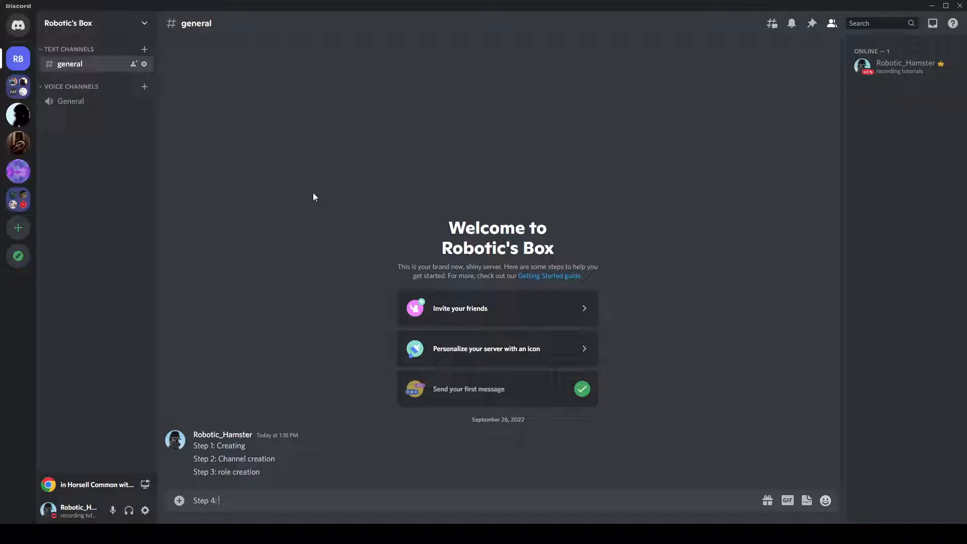
type("further creat")
key("BackSpace")
key("BackSpace")
key("BackSpace")
key("BackSpace")
key("BackSpace")
type("development")
key("Return")
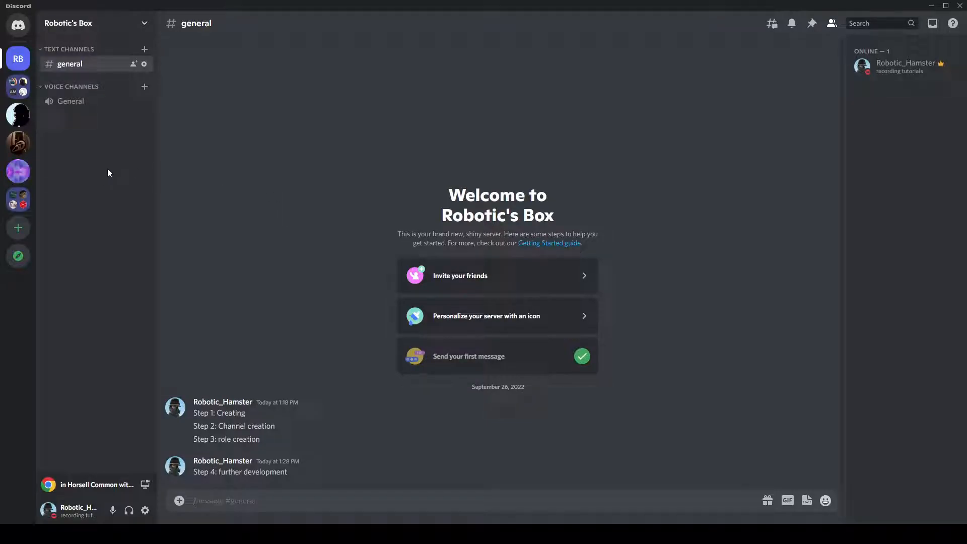
Delete the General voice channel and the Voice Channels category that contained it
right_click(98, 101)
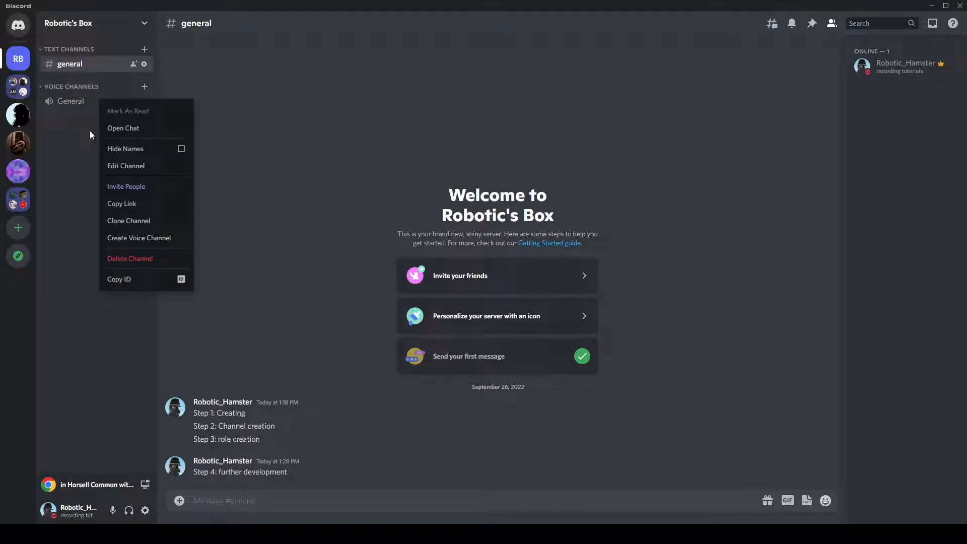
left_click(122, 259)
left_click(583, 296)
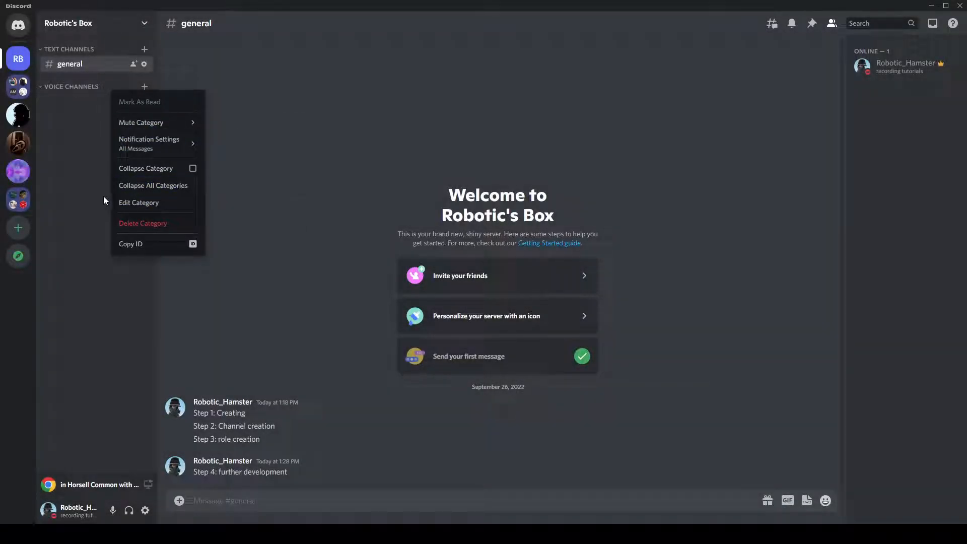
left_click(141, 223)
left_click(496, 295)
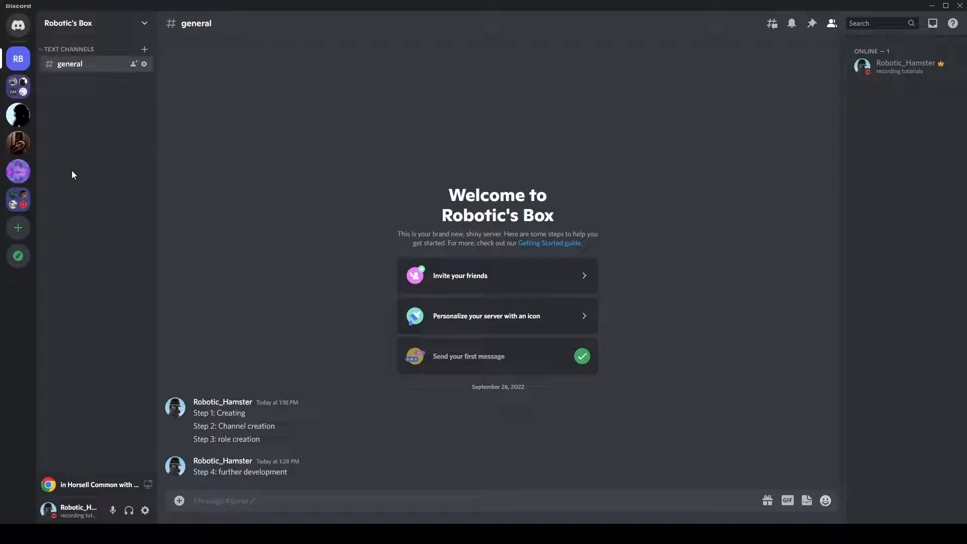
Create two public text channels named "memes" and "artwork" in the Text Channels category
left_click(145, 49)
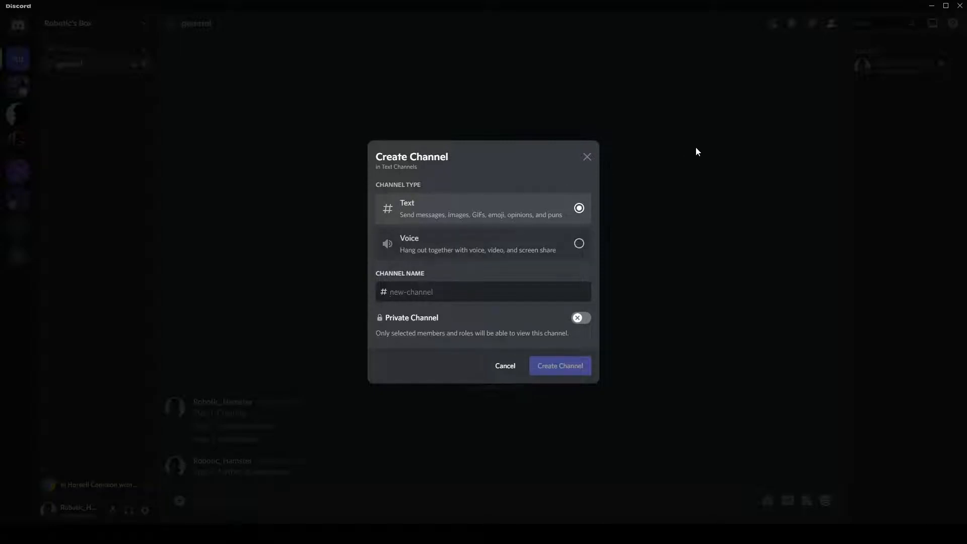
type("memes")
key("Return")
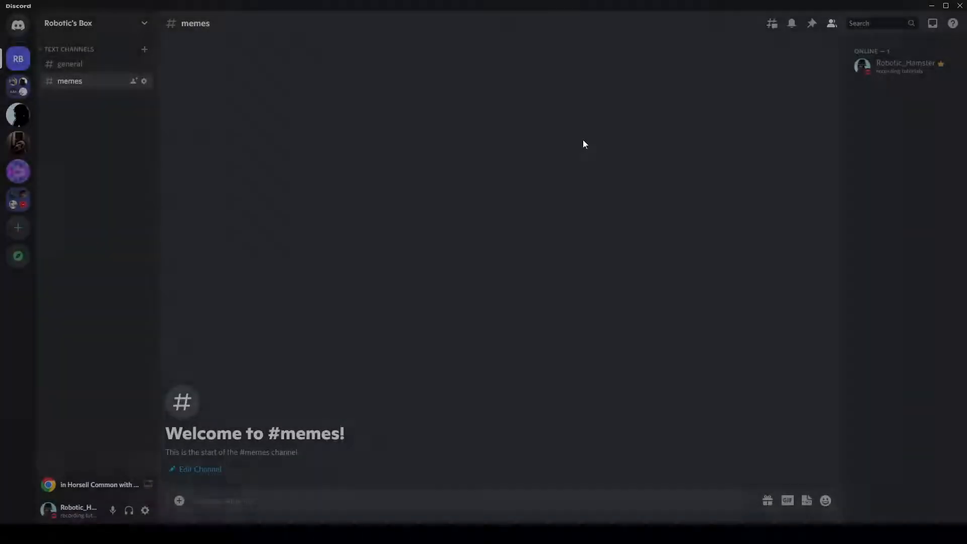
left_click(145, 50)
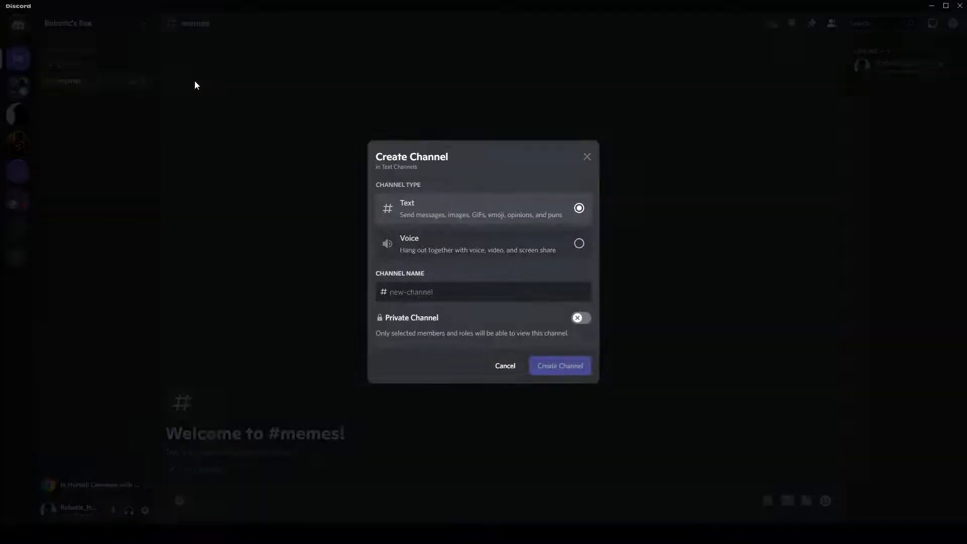
type("artwork")
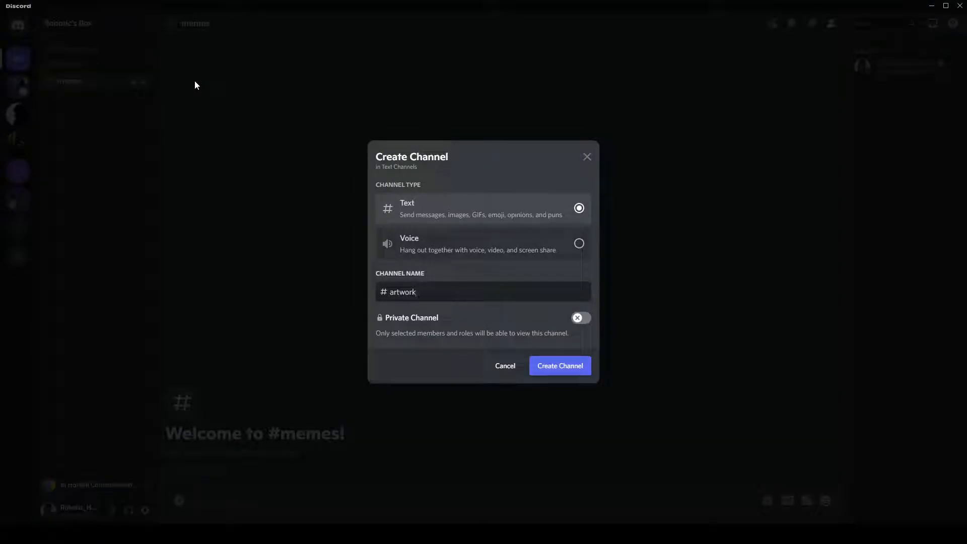
key("Return")
Create a new public channel category named "Voice chats"
right_click(68, 203)
left_click(94, 252)
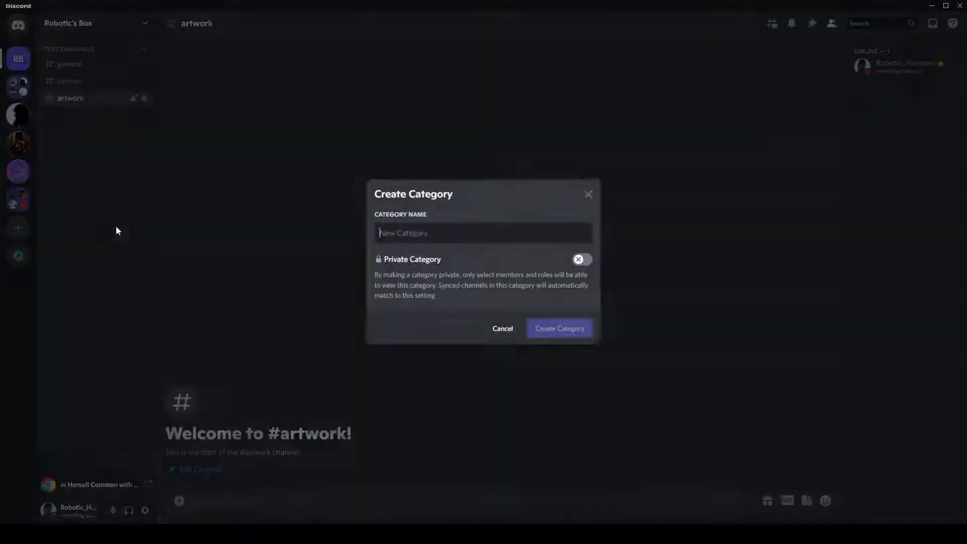
type("Vo")
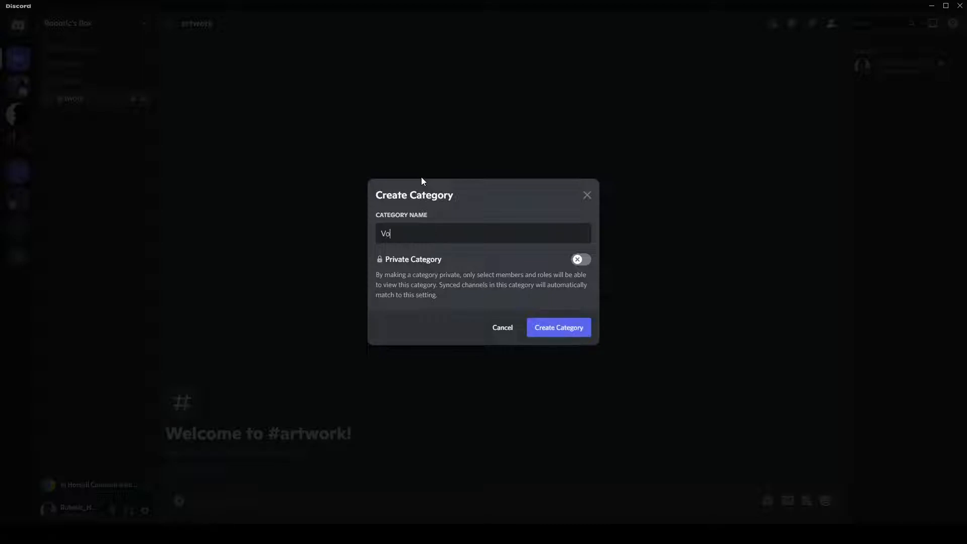
type("ice chats")
key("Return")
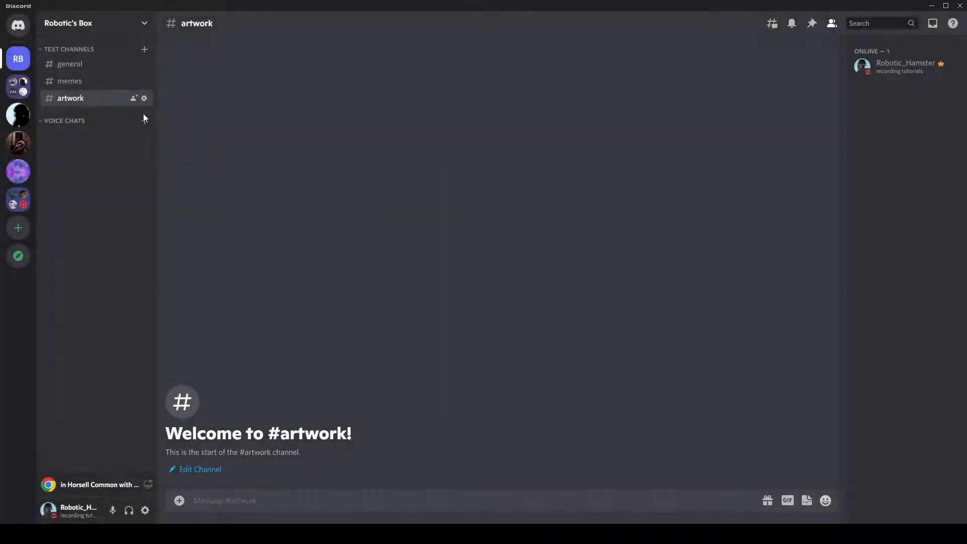
Create two public voice channels named "general" and "streaming" in the Voice chats category
left_click(144, 122)
left_click(423, 247)
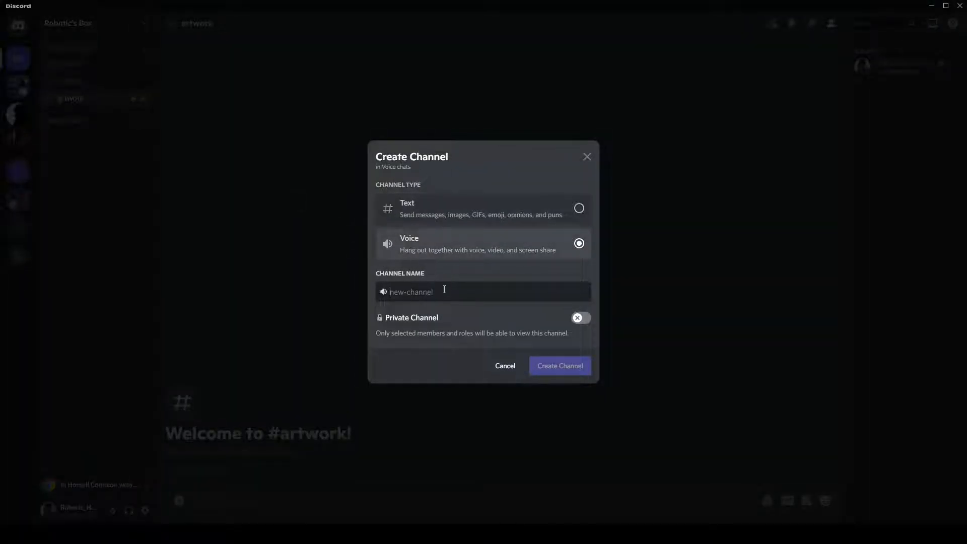
type("general")
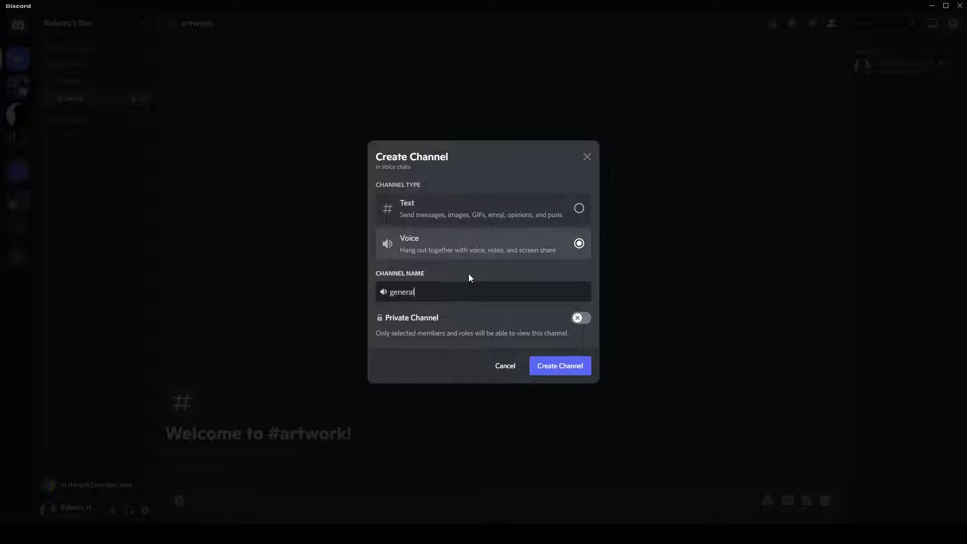
key("Return")
left_click(145, 121)
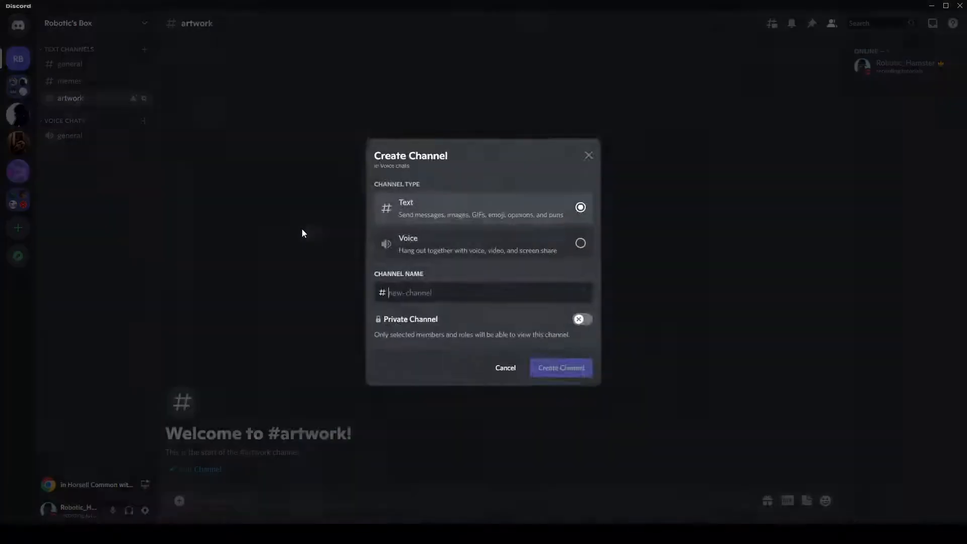
left_click(443, 244)
type("stre")
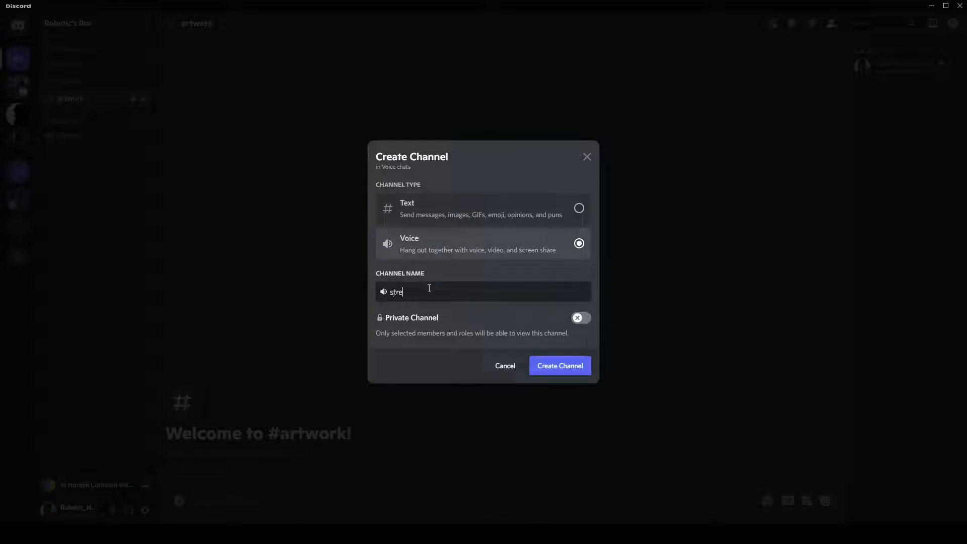
type("aming")
key("Return")
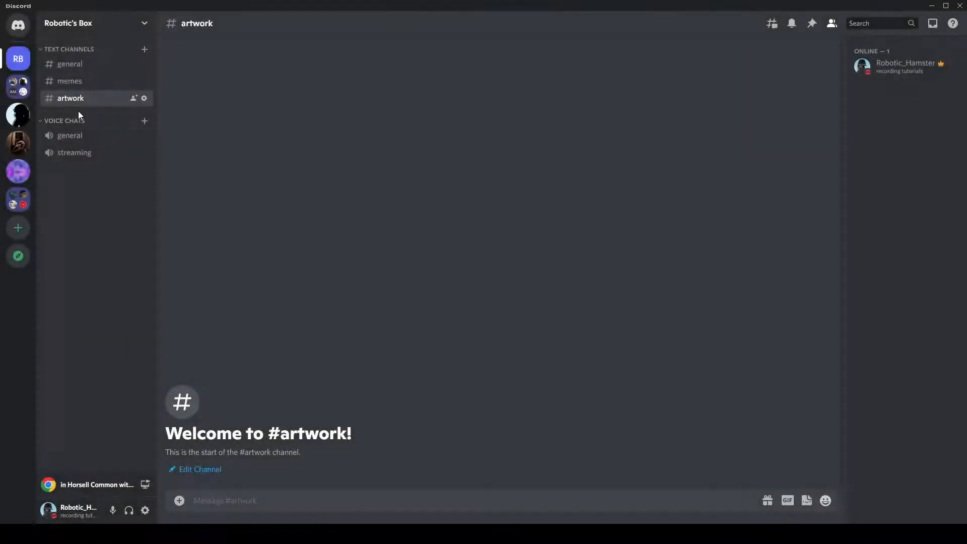
Create a voice channel named "private chat" in the Voice chats category, leaving the private option off
left_click(144, 121)
left_click(429, 241)
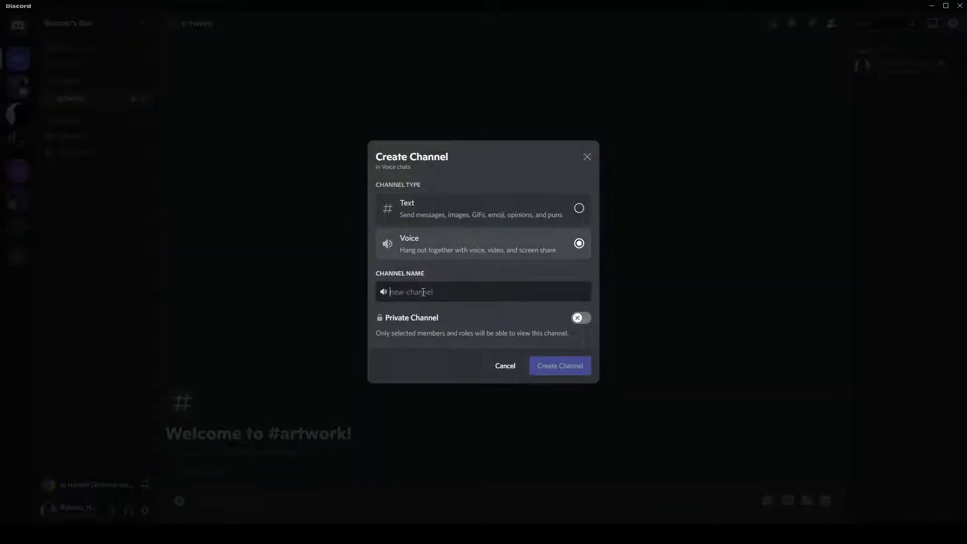
left_click(423, 292)
type("o")
key("BackSpace")
type("pri")
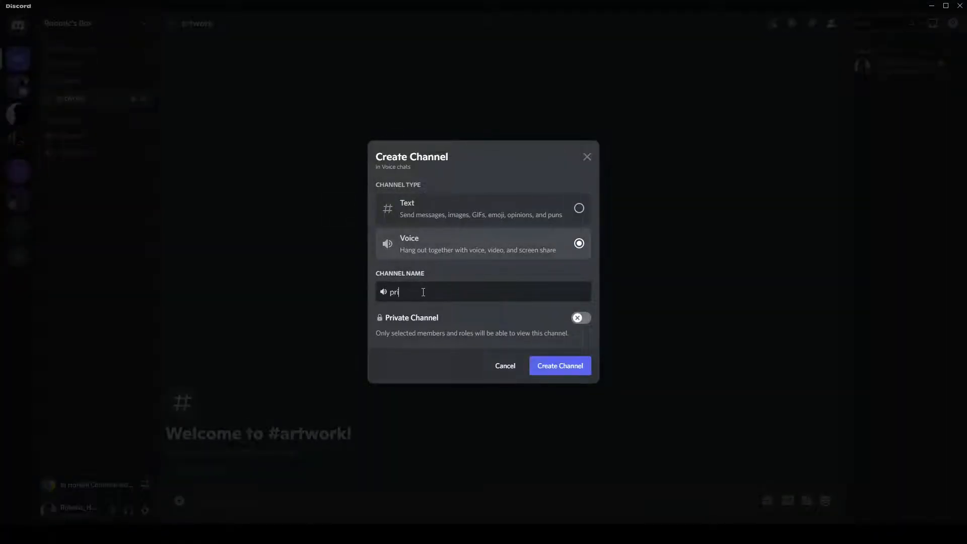
type("vate chat")
key("Return")
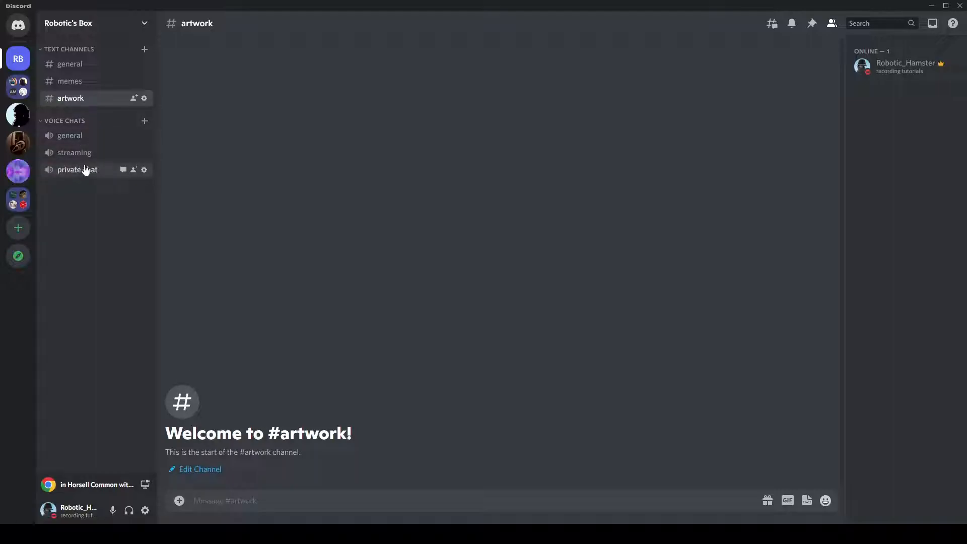
Set the private chat voice channel's user limit to 2, save the change and leave the channel settings
left_click(145, 169)
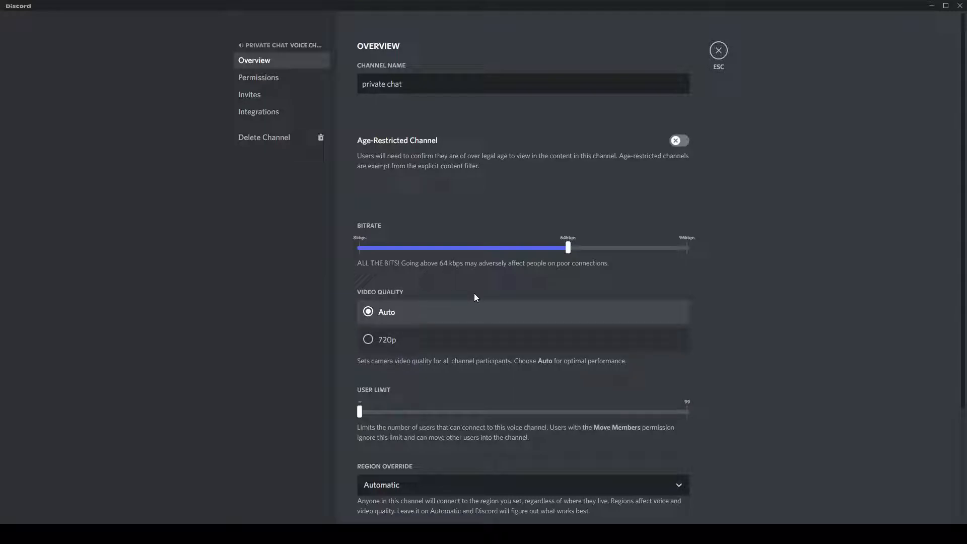
mouse_move(361, 411)
left_click_drag(359, 412, 354, 375)
left_click_drag(359, 410, 368, 408)
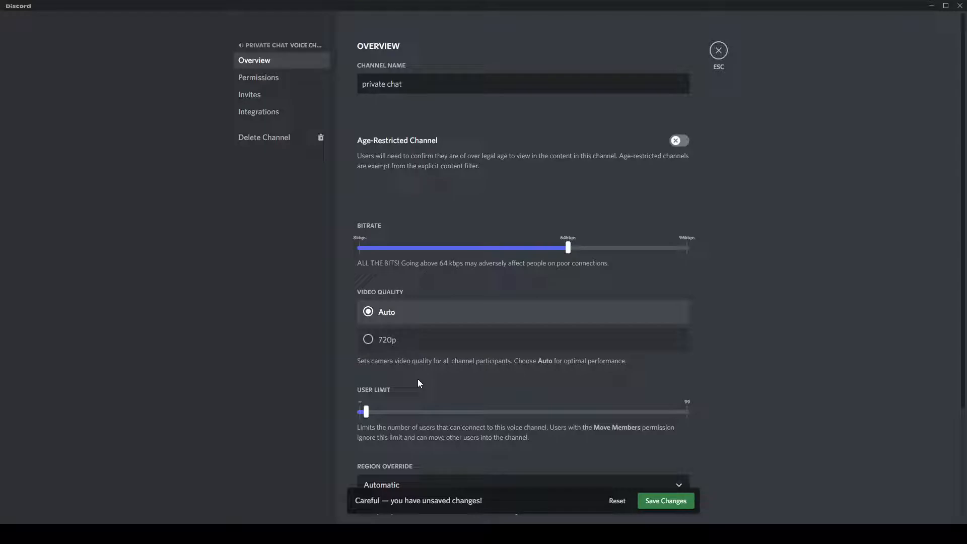
left_click(676, 499)
scroll(478, 444, "down", 2)
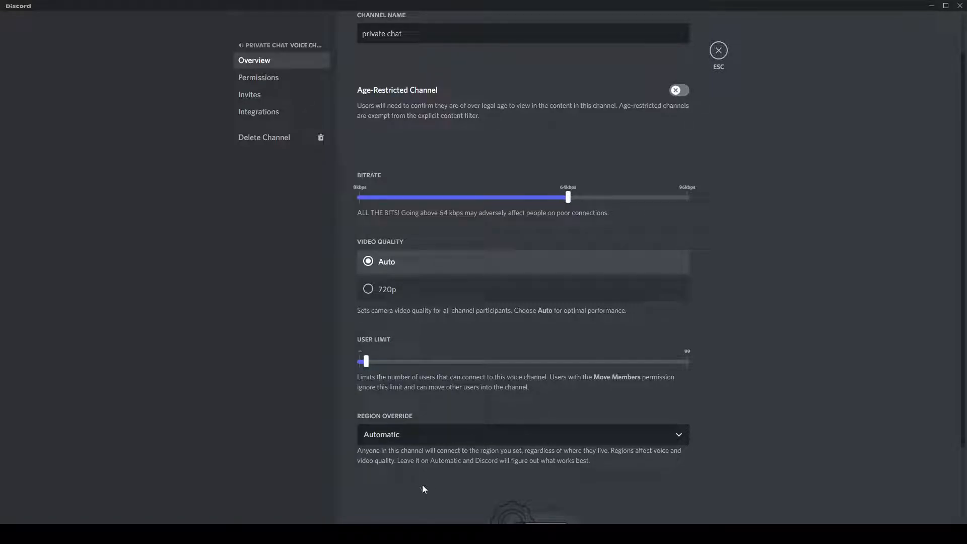
scroll(422, 484, "down", 2)
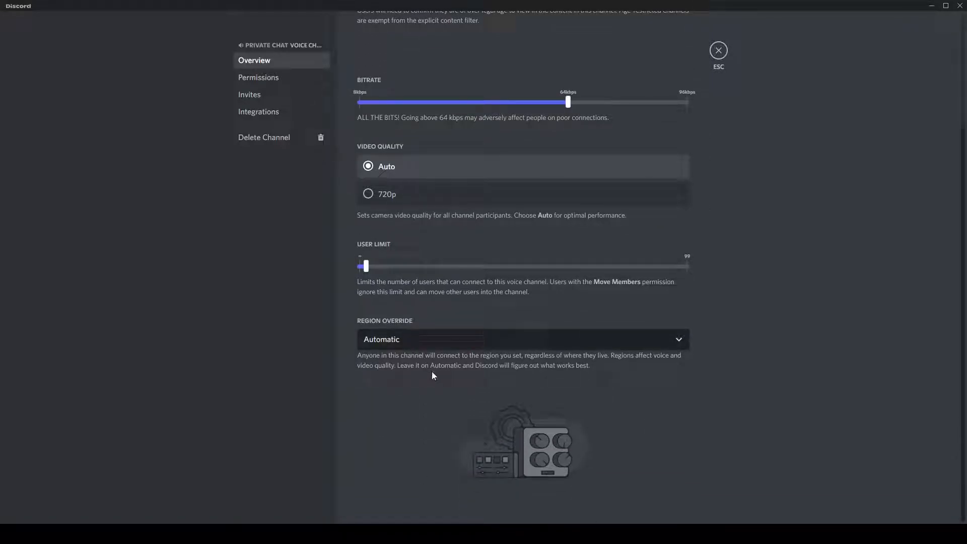
left_click(719, 51)
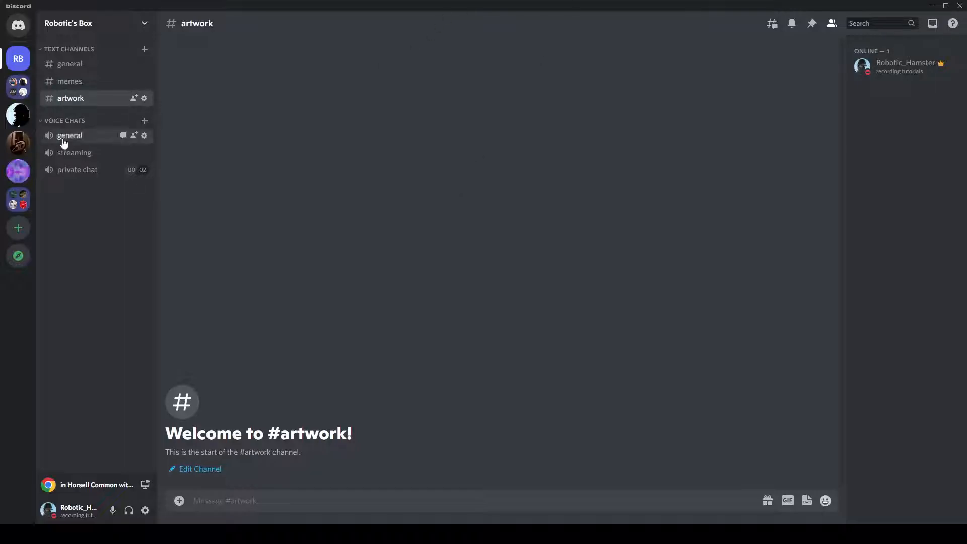
Create two public text channels named "no-mic" and "bot-commands" in the Voice chats category and look at both
left_click(144, 120)
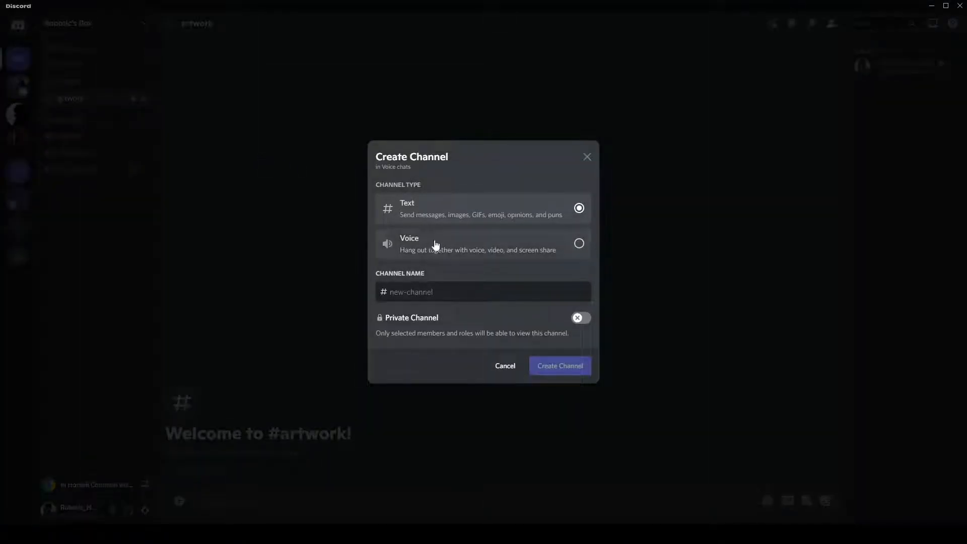
type("no-mioc")
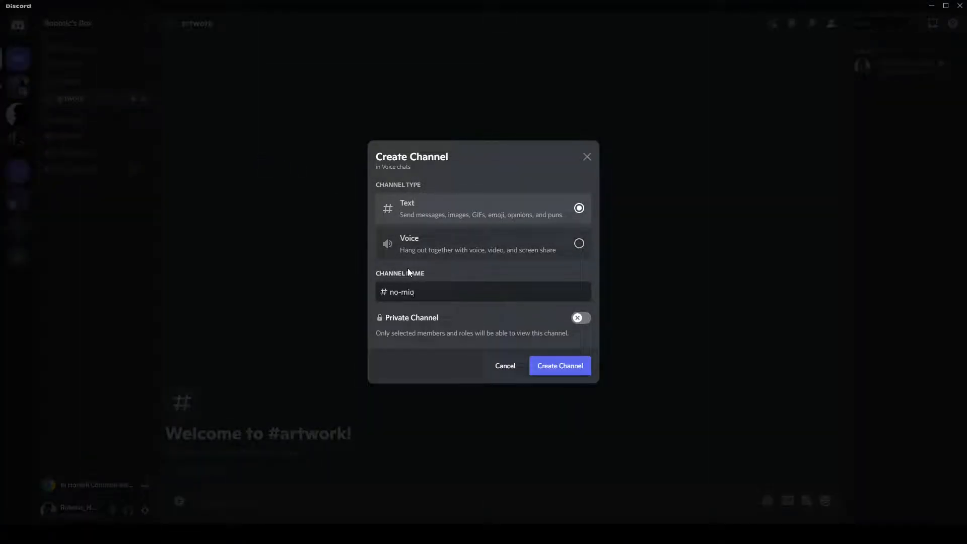
key("Return")
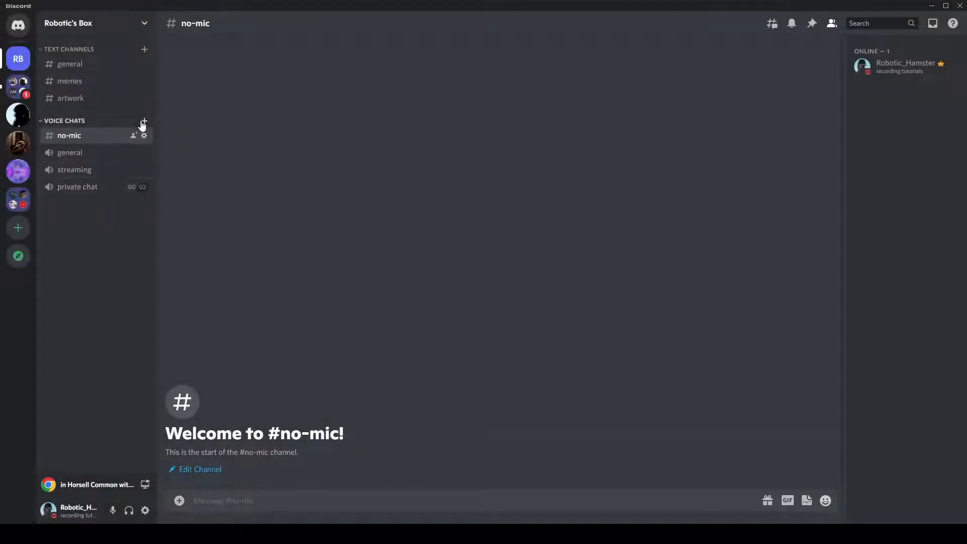
left_click(143, 122)
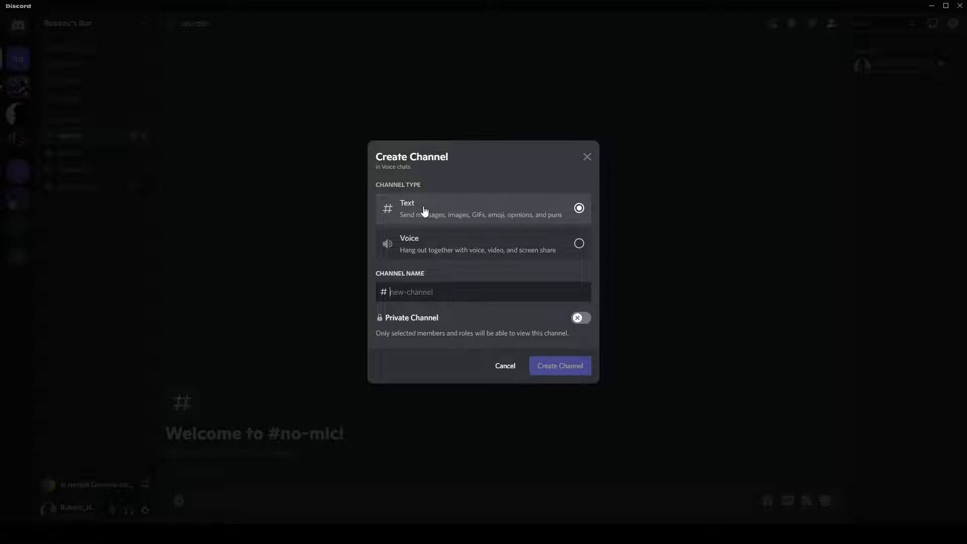
type("bot-commands")
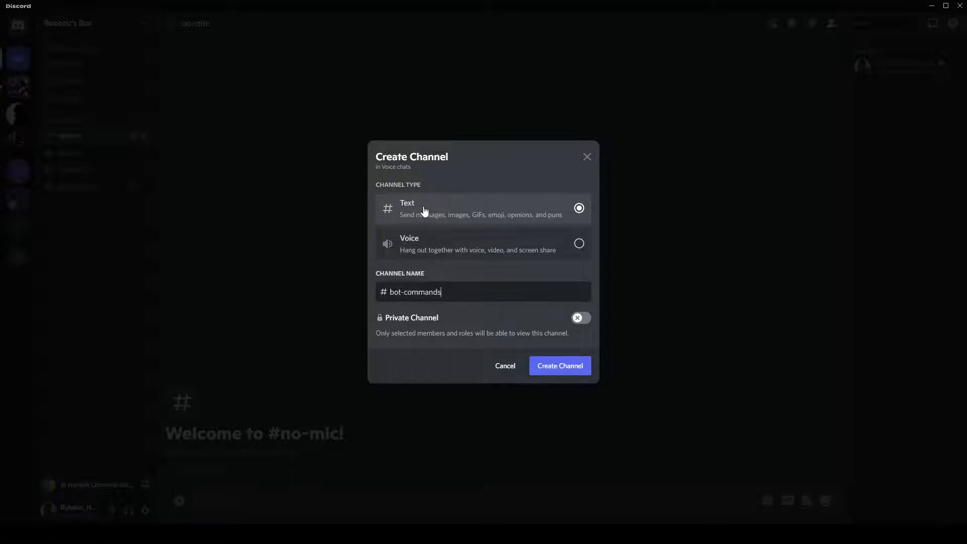
key("Return")
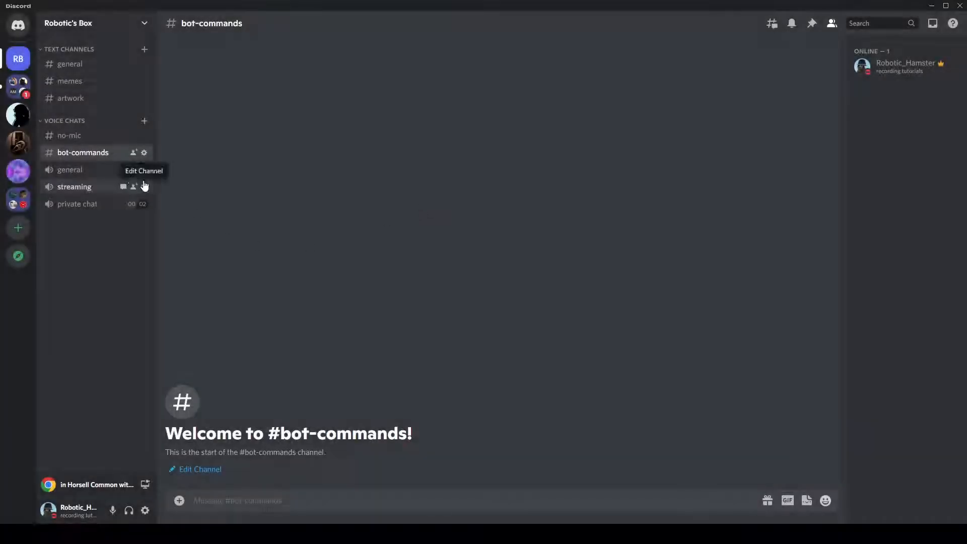
left_click(106, 136)
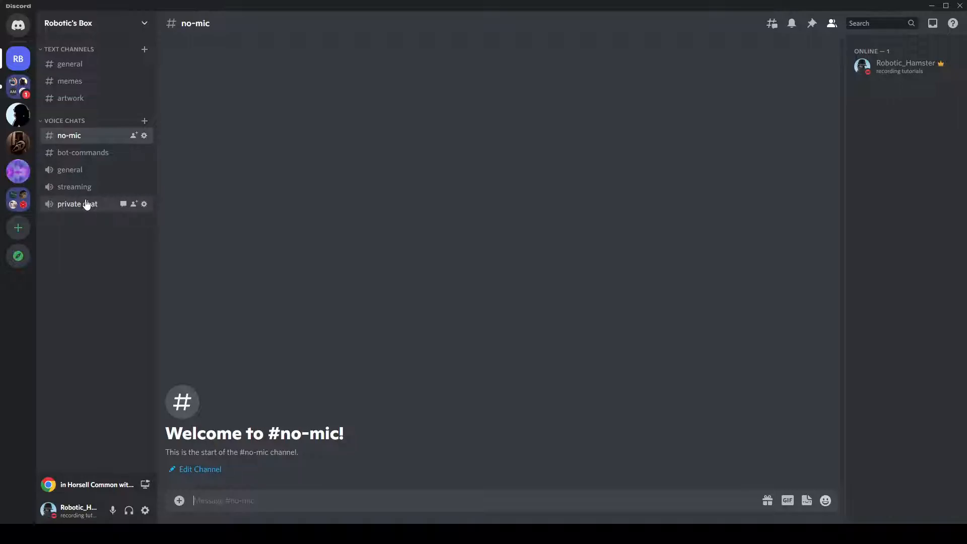
left_click(63, 153)
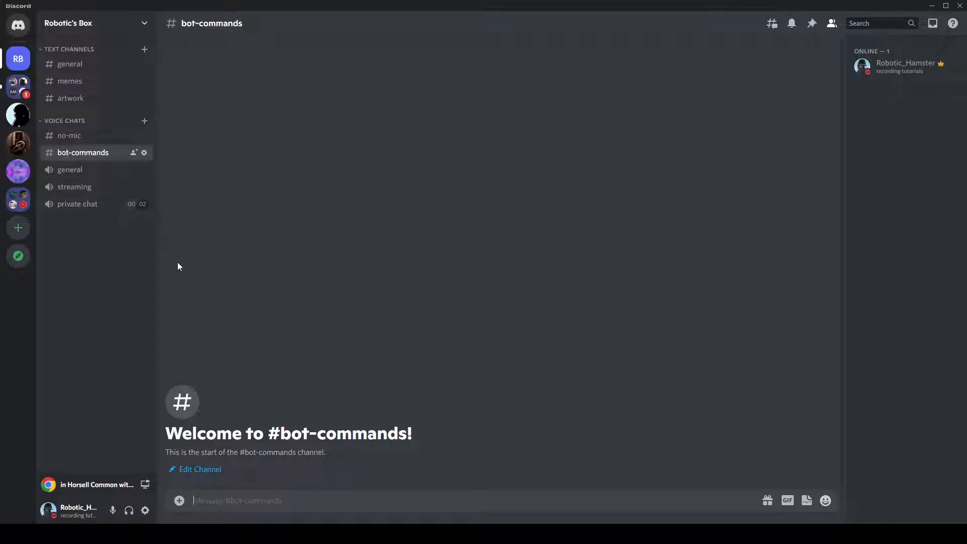
Create a public category named "important" and move it above the Text Channels category
left_click(144, 49)
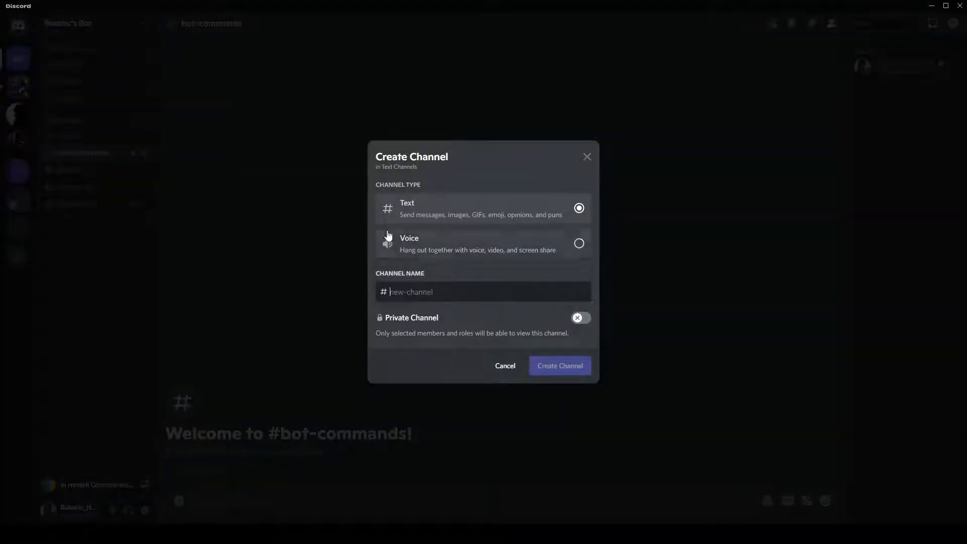
left_click(95, 272)
right_click(90, 272)
left_click(102, 318)
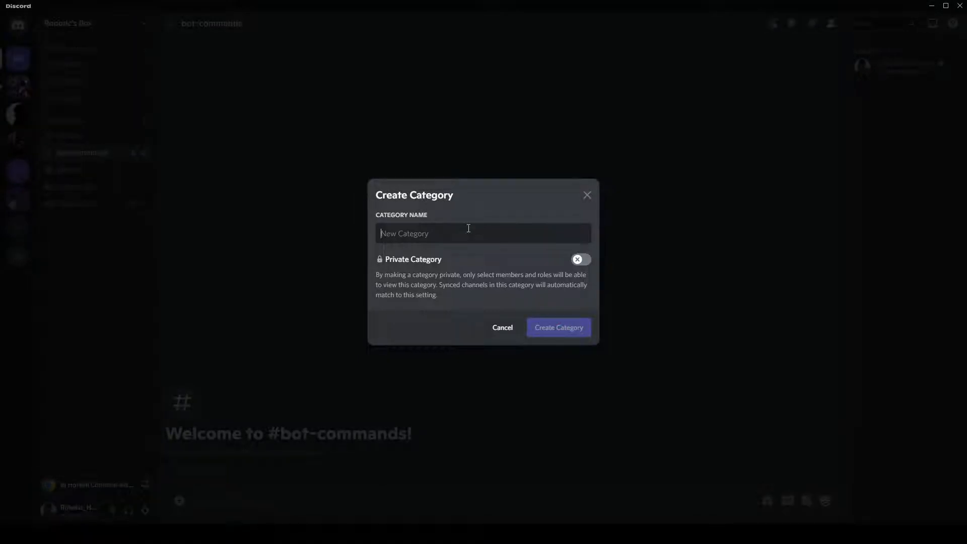
type("important")
key("Return")
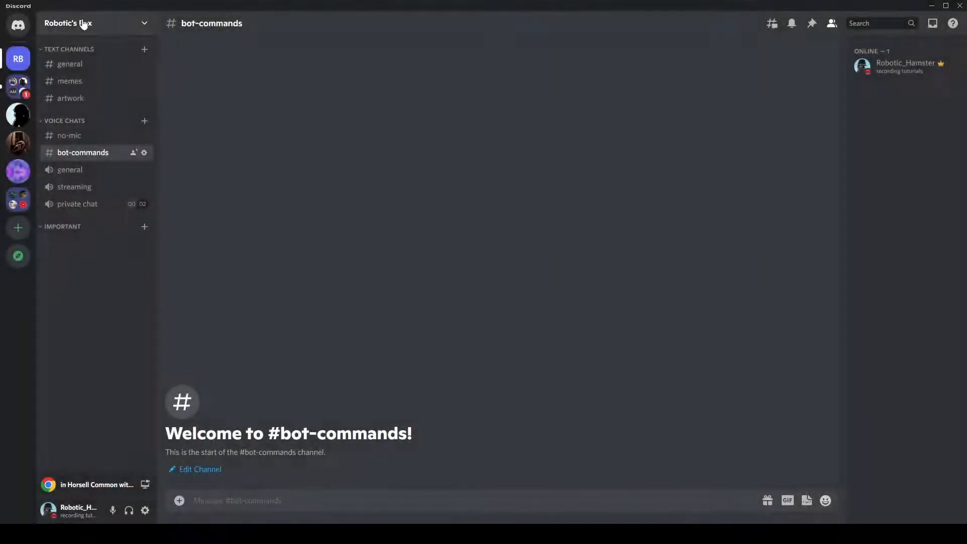
left_click_drag(76, 171, 76, 50)
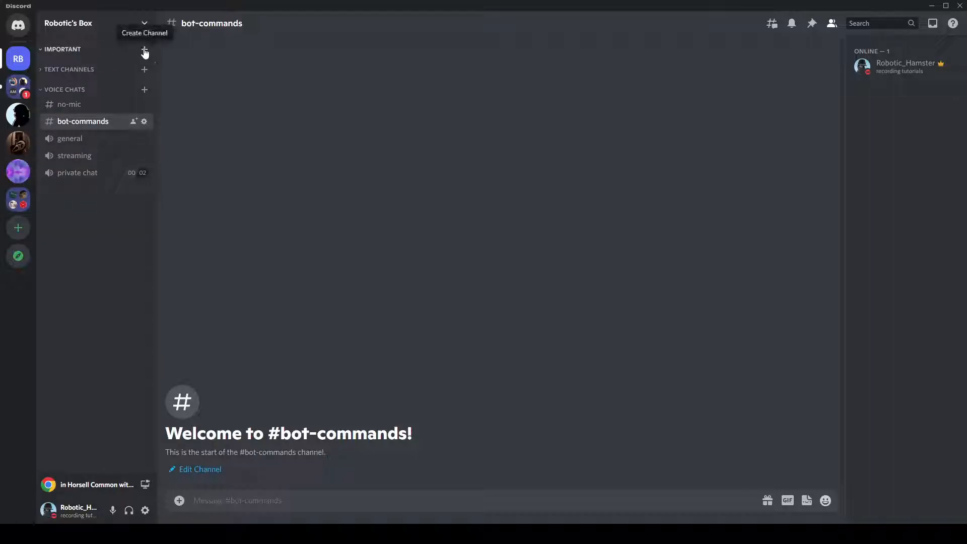
Create two public text channels named "welcomes" and "announcements-and-events" in the important category
left_click(144, 49)
type("welcomes")
key("Return")
left_click(144, 49)
type("announcements-and-events")
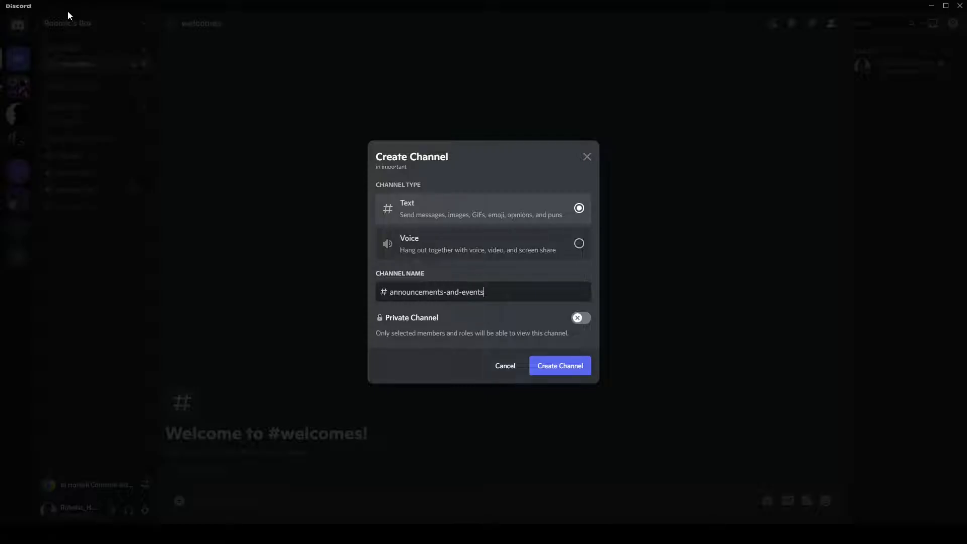
key("Return")
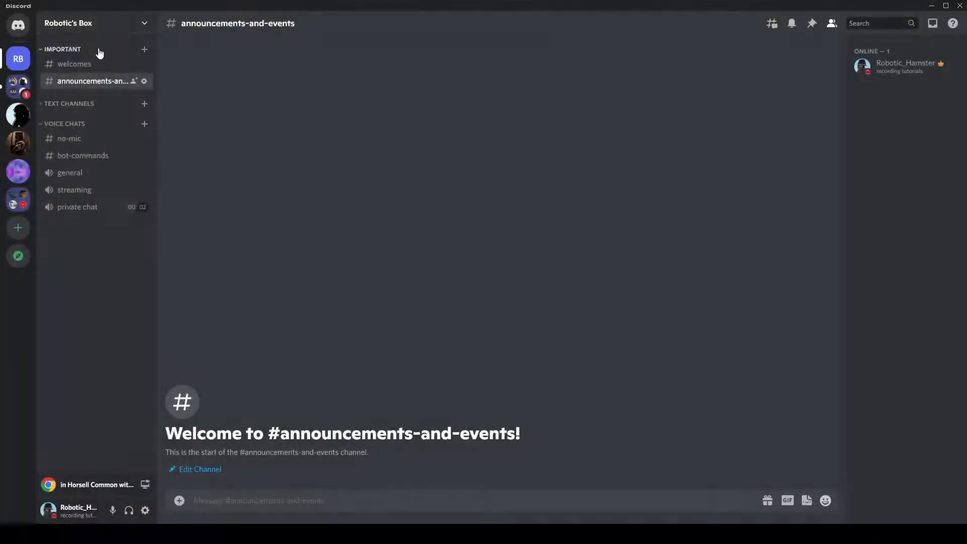
left_click(144, 50)
key("Escape")
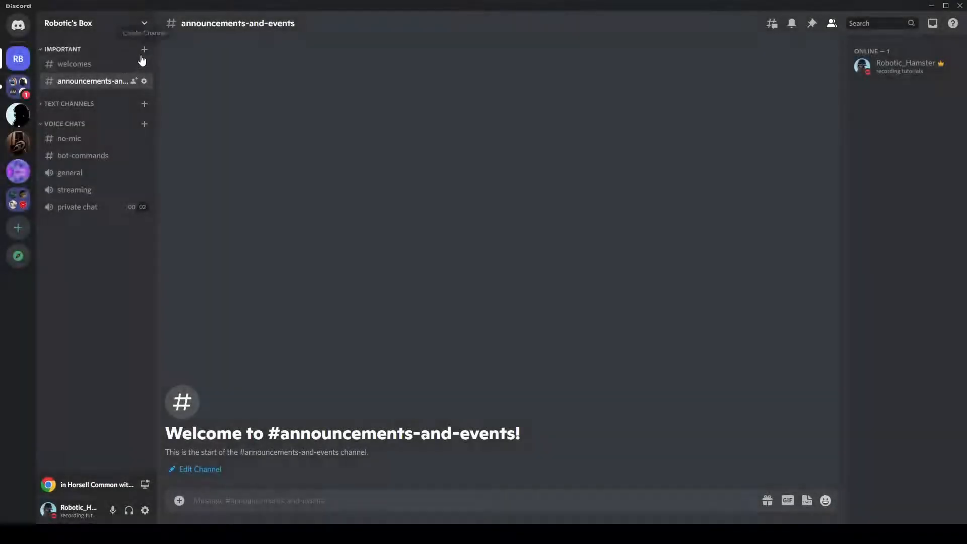
Set the server's system messages channel to "welcomes" and save the change
left_click(120, 64)
left_click(96, 22)
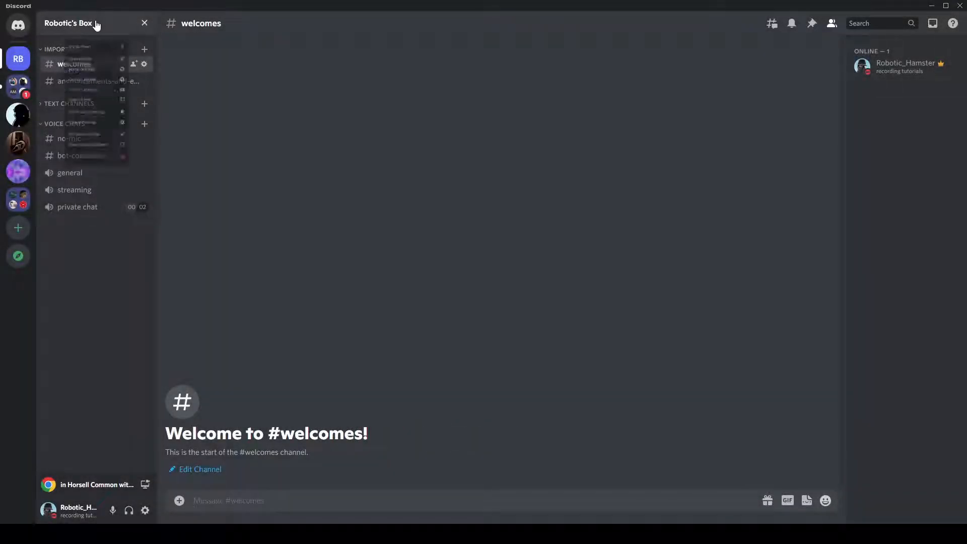
left_click(85, 87)
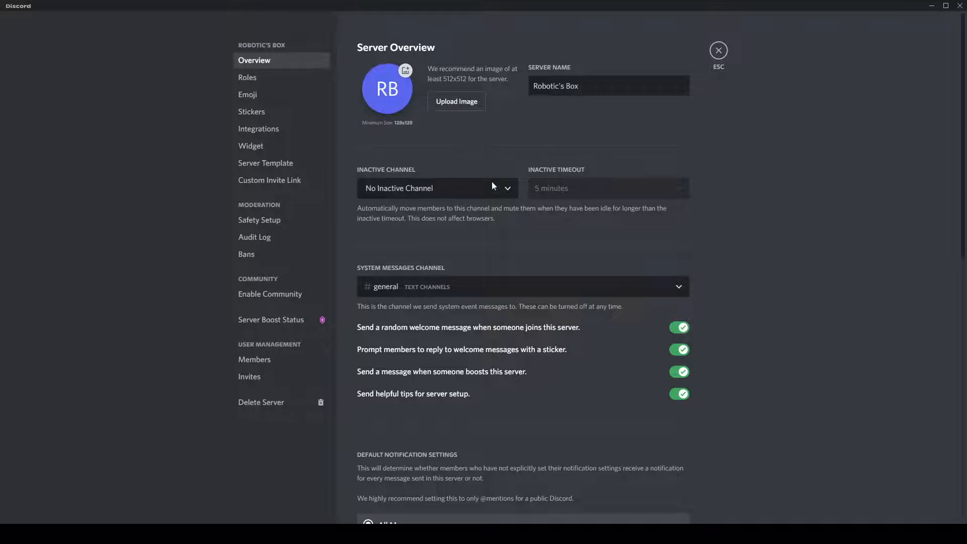
left_click(423, 289)
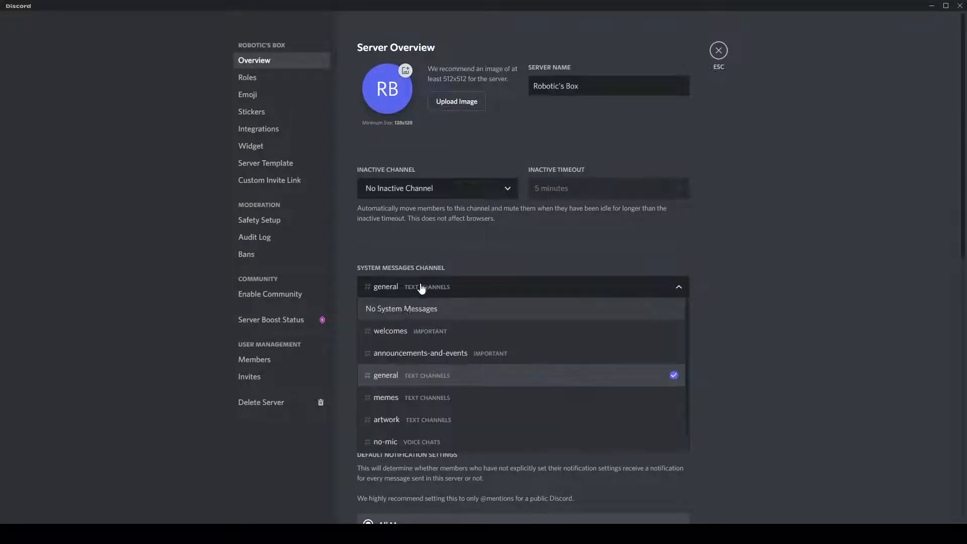
left_click(418, 330)
left_click(666, 501)
Create a new server role and name it "administrators"
left_click(247, 78)
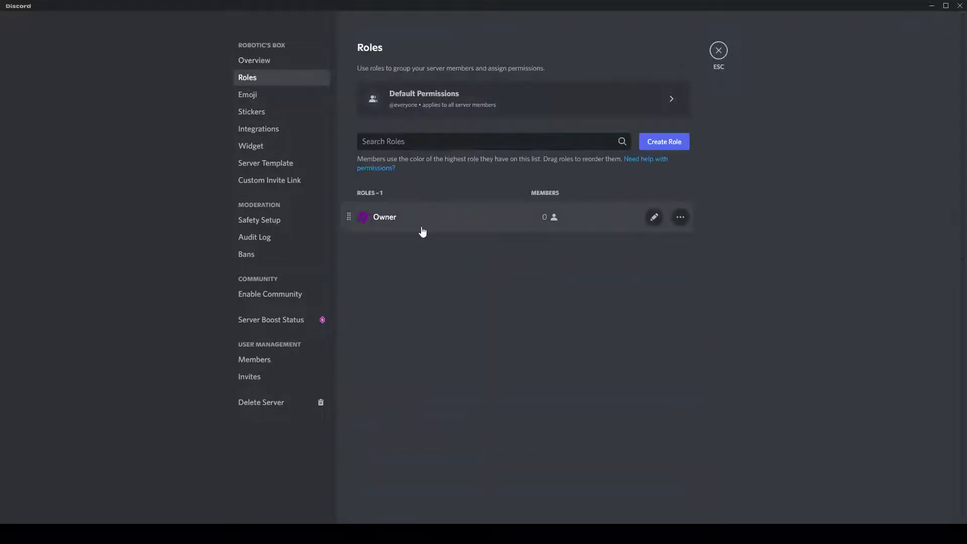
left_click(673, 144)
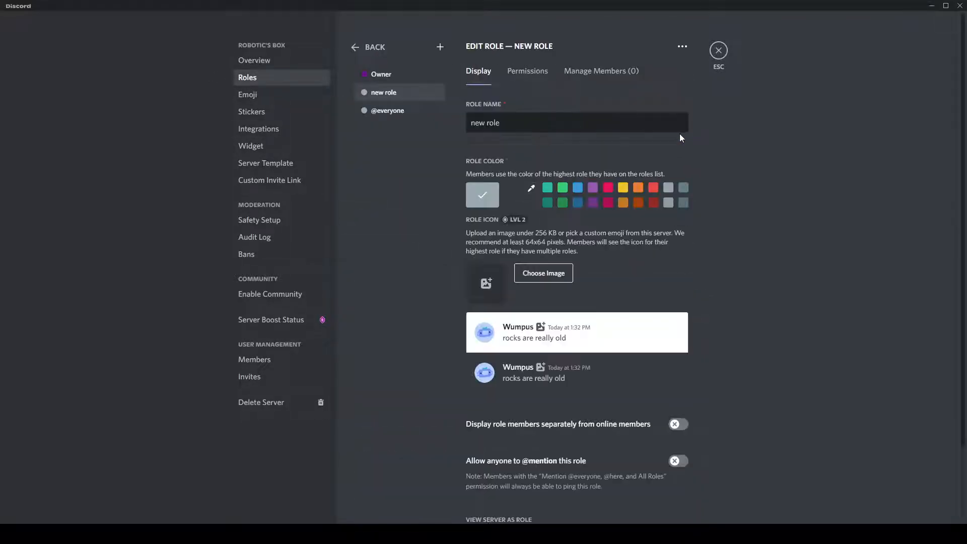
key("ctrl+a")
key("BackSpace")
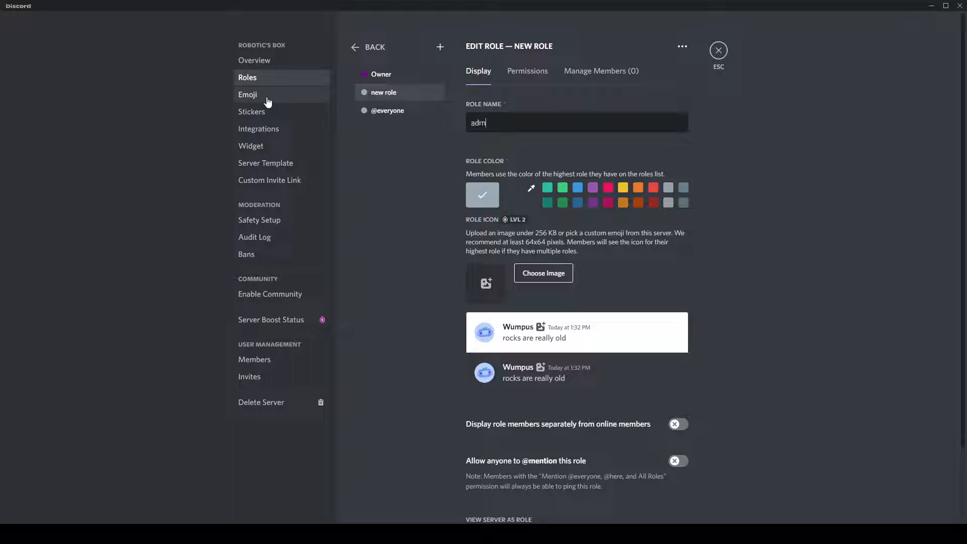
type("administrators")
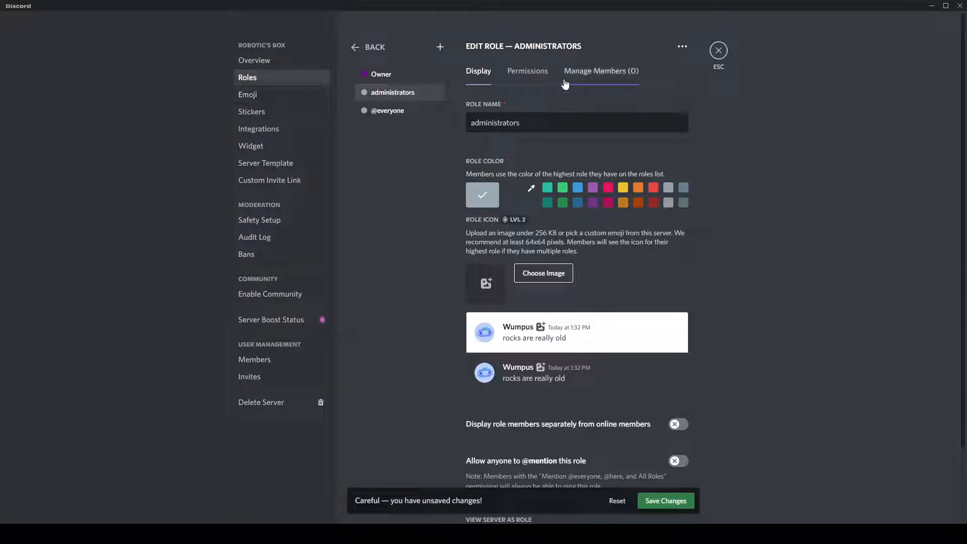
Give the administrators role a custom red color, display its members separately from online members, and save
left_click(520, 211)
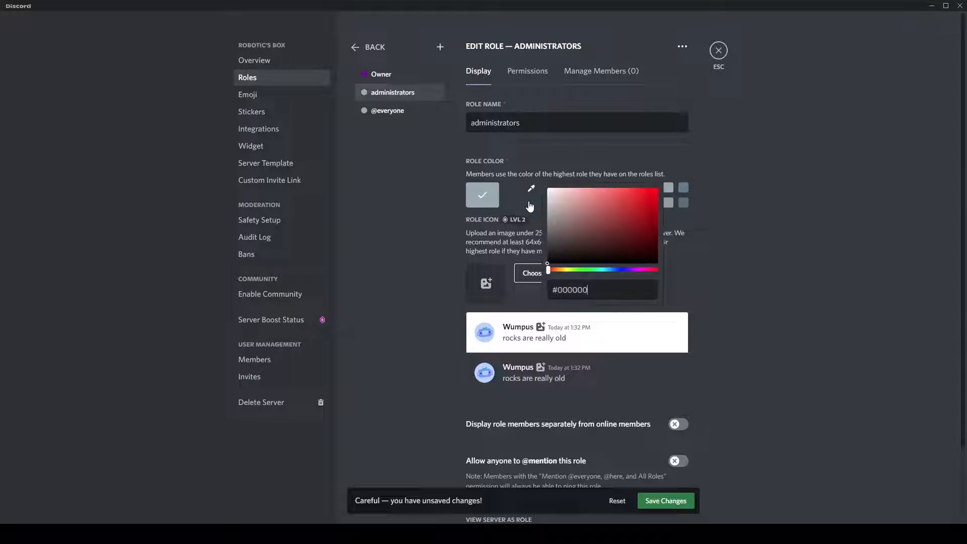
left_click(640, 269)
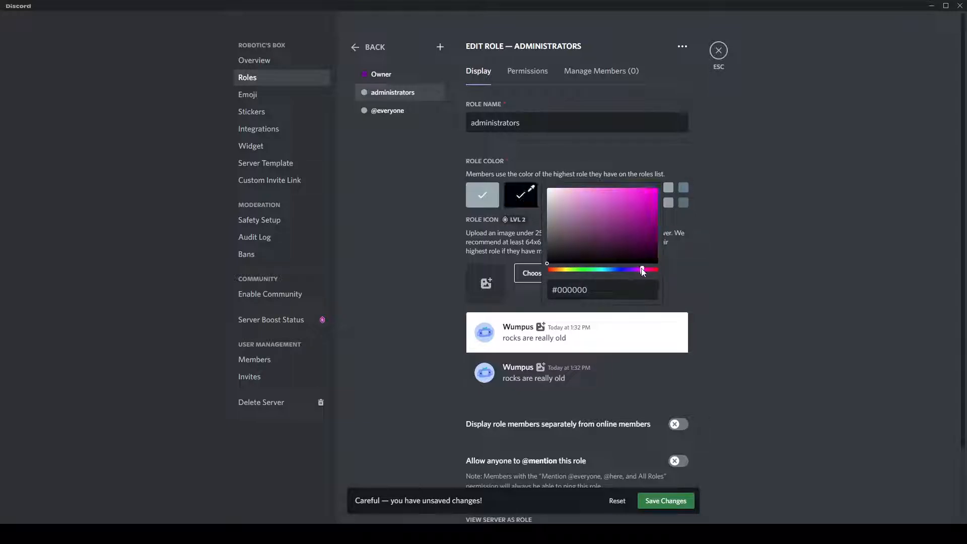
left_click(655, 206)
left_click_drag(655, 207, 655, 216)
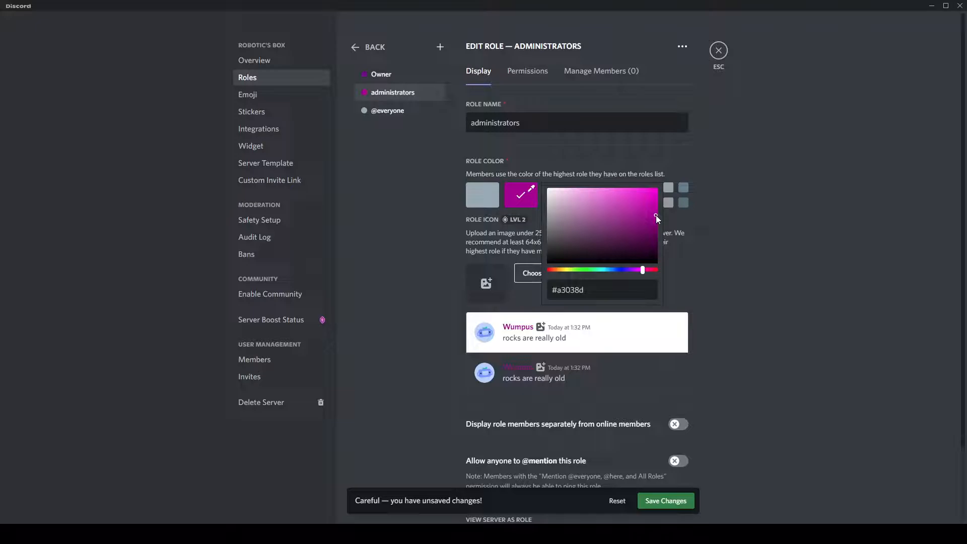
left_click_drag(654, 270, 662, 272)
left_click_drag(654, 216, 654, 198)
left_click(674, 501)
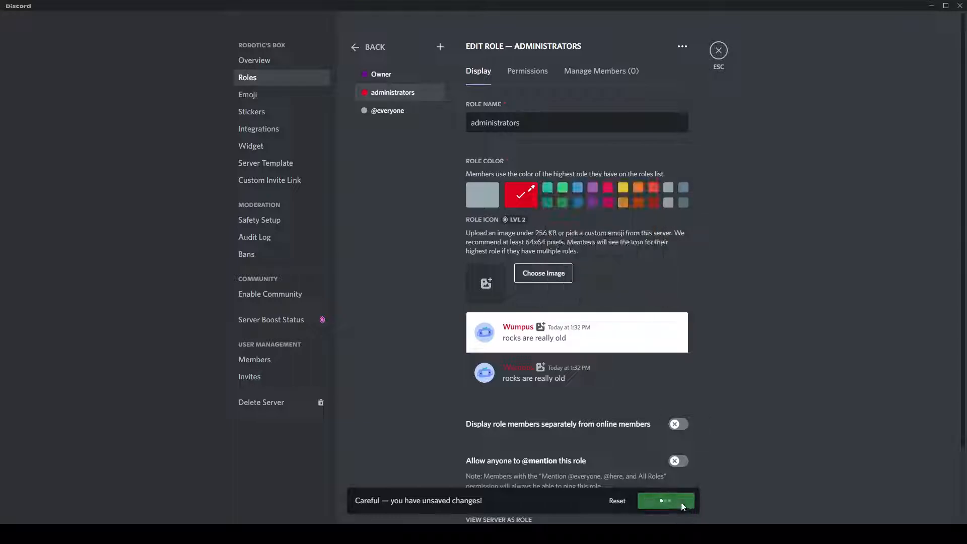
left_click(674, 424)
left_click(674, 501)
Display Owner role members separately from online members, allow anyone to mention the role, save, and check the administrators role's display options
left_click(382, 74)
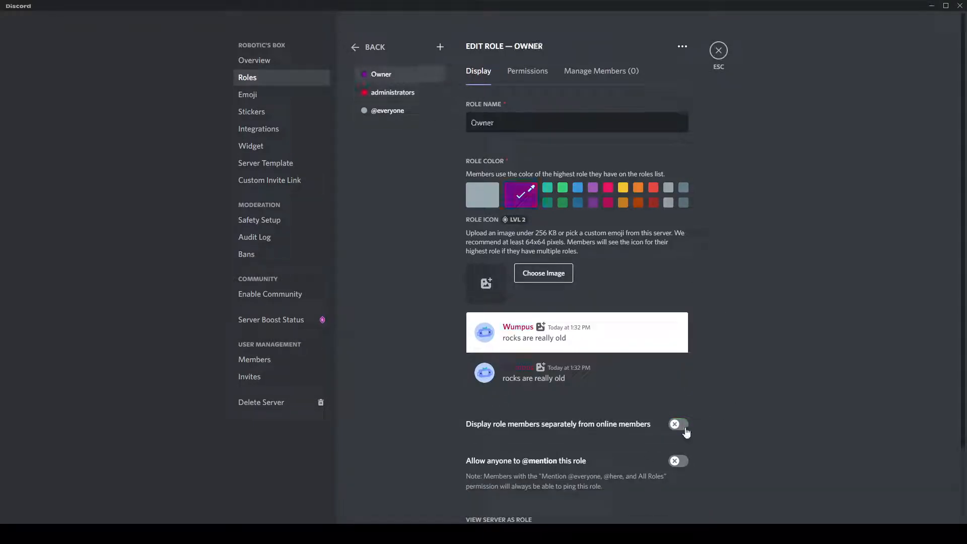
left_click(677, 424)
left_click(678, 461)
left_click(683, 502)
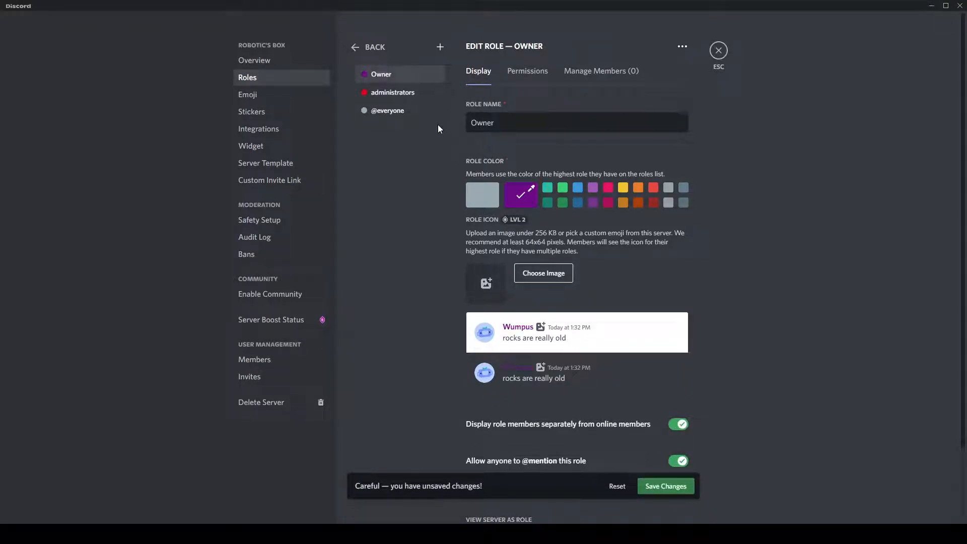
left_click(393, 92)
scroll(568, 189, "down", 2)
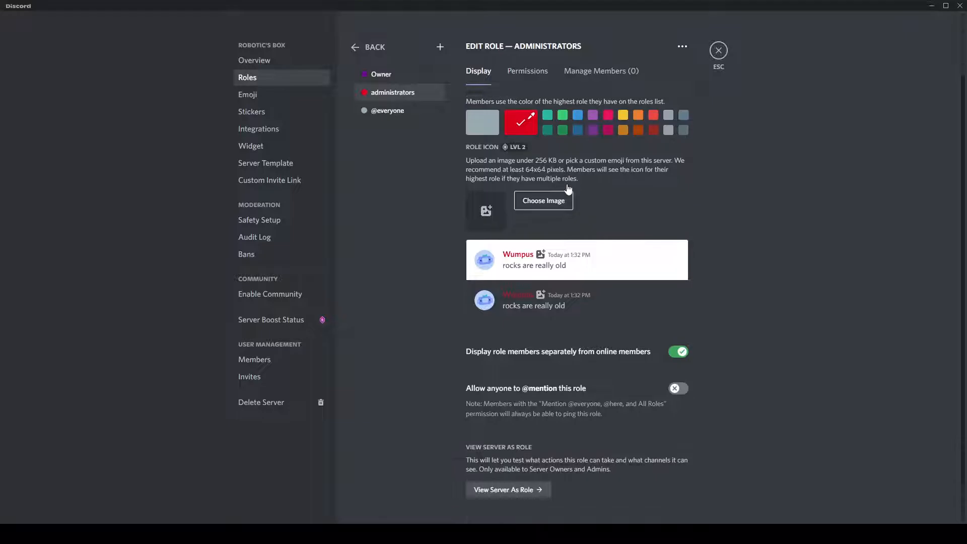
Grant the Owner role the Administrator permission and save the change
left_click(373, 74)
left_click(537, 71)
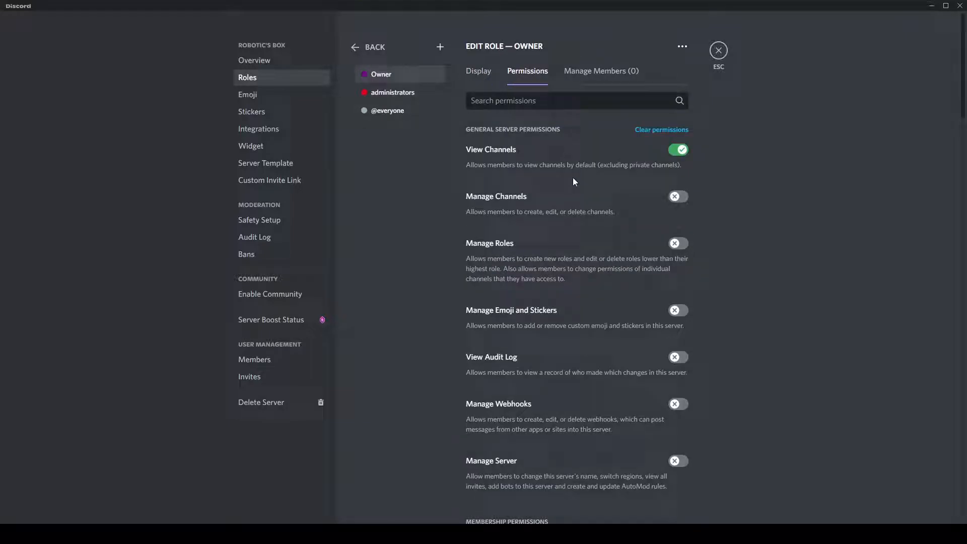
scroll(632, 228, "down", 15)
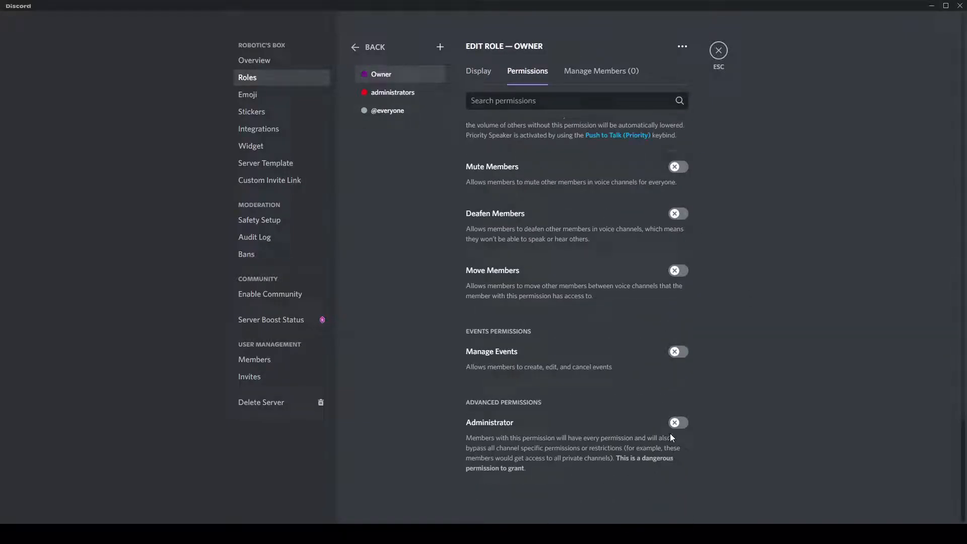
left_click(676, 423)
left_click(666, 501)
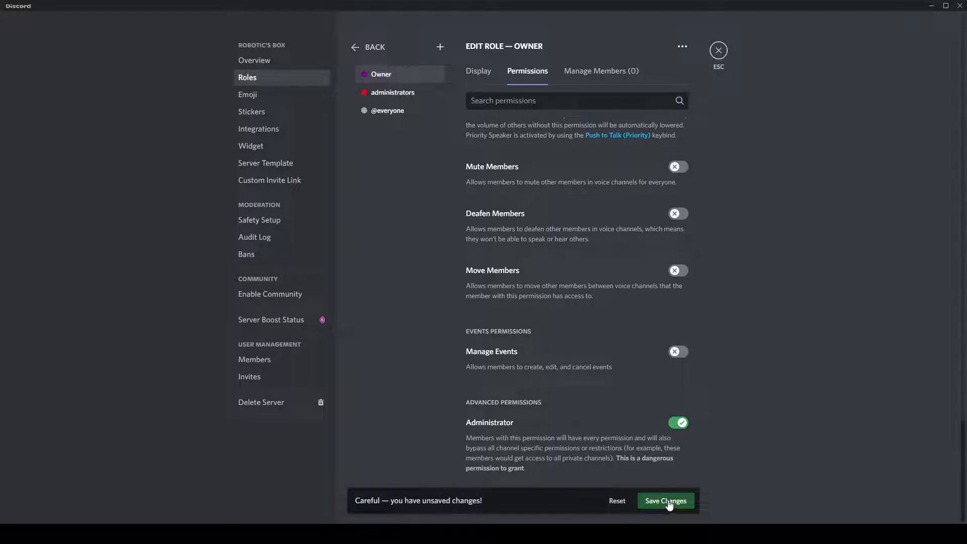
scroll(554, 398, "up", 10)
scroll(560, 399, "up", 5)
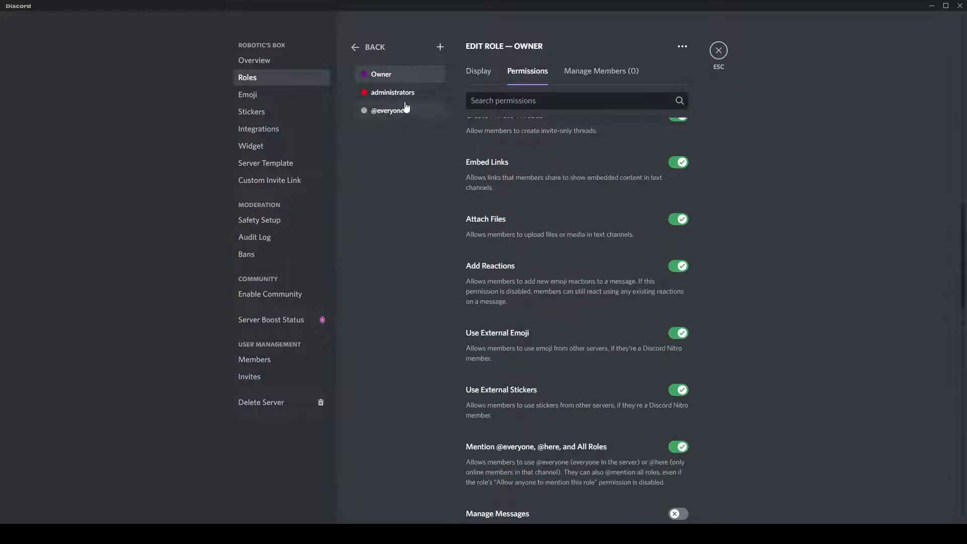
Create another server role and name it "members"
left_click(440, 46)
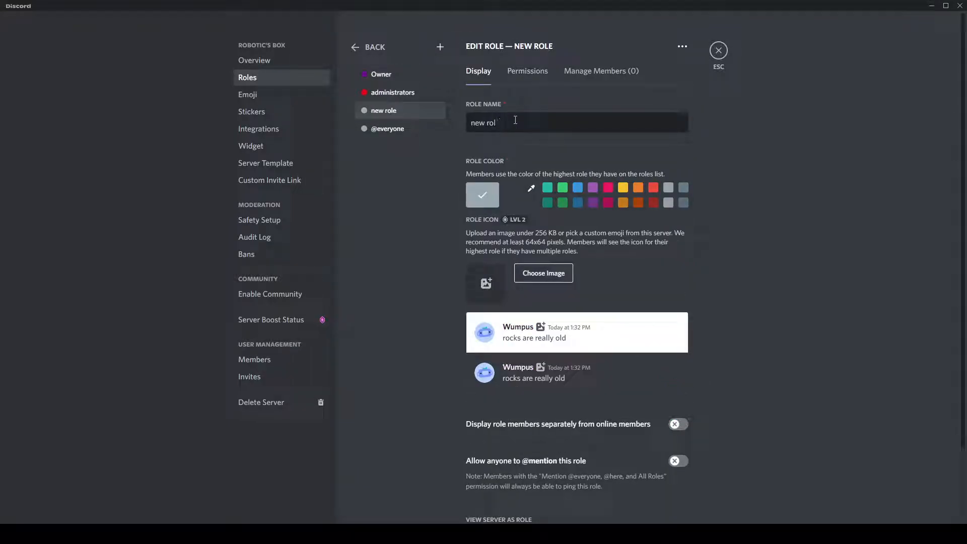
key("BackSpace")
key("BackSpace")
key("BackSpace")
key("BackSpace")
key("BackSpace")
key("BackSpace")
key("BackSpace")
type("members")
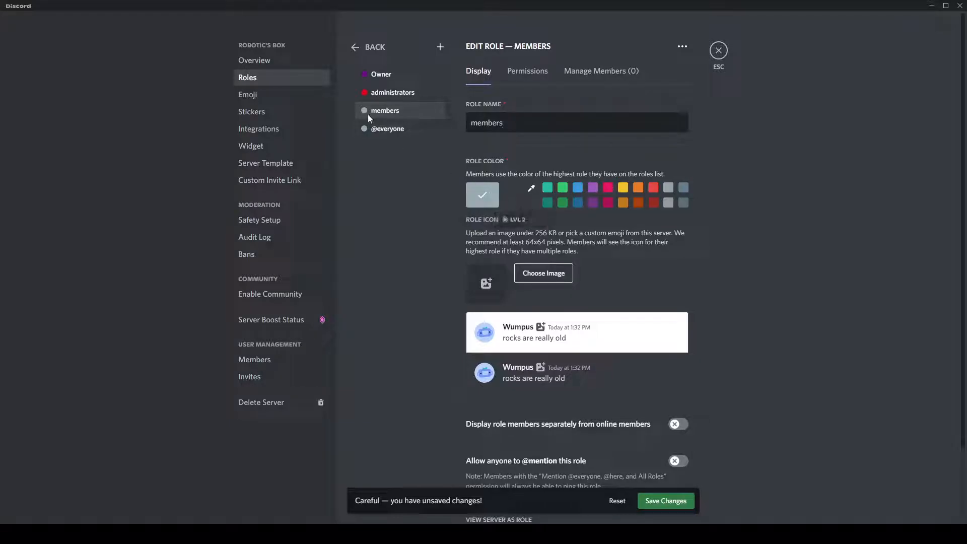
left_click(693, 500)
left_click(403, 132)
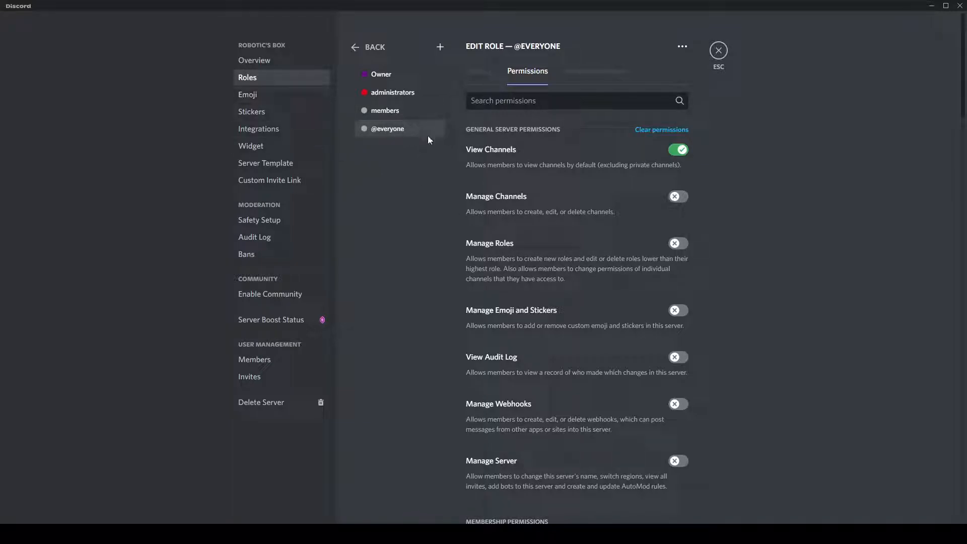
scroll(603, 277, "down", 1)
scroll(485, 255, "up", 1)
scroll(576, 417, "down", 5)
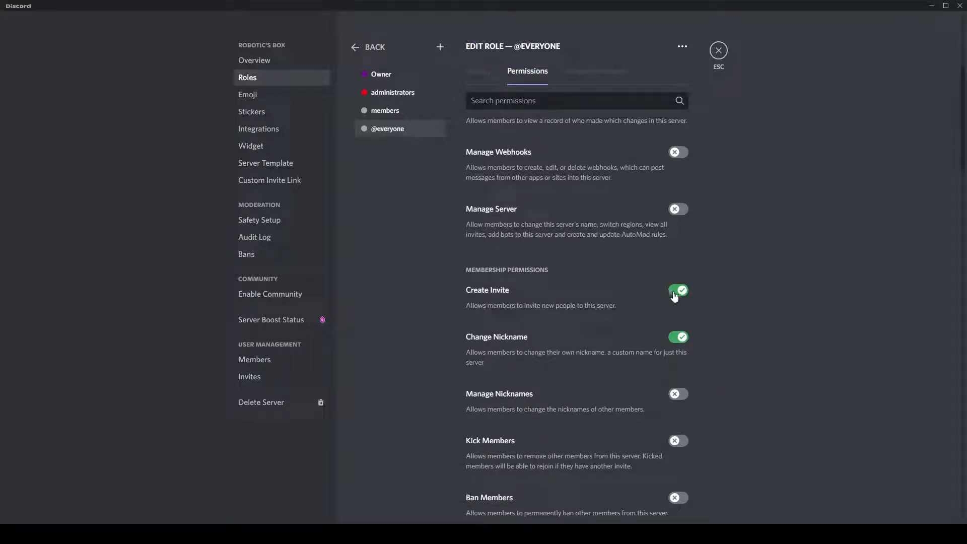
left_click(675, 296)
left_click(680, 337)
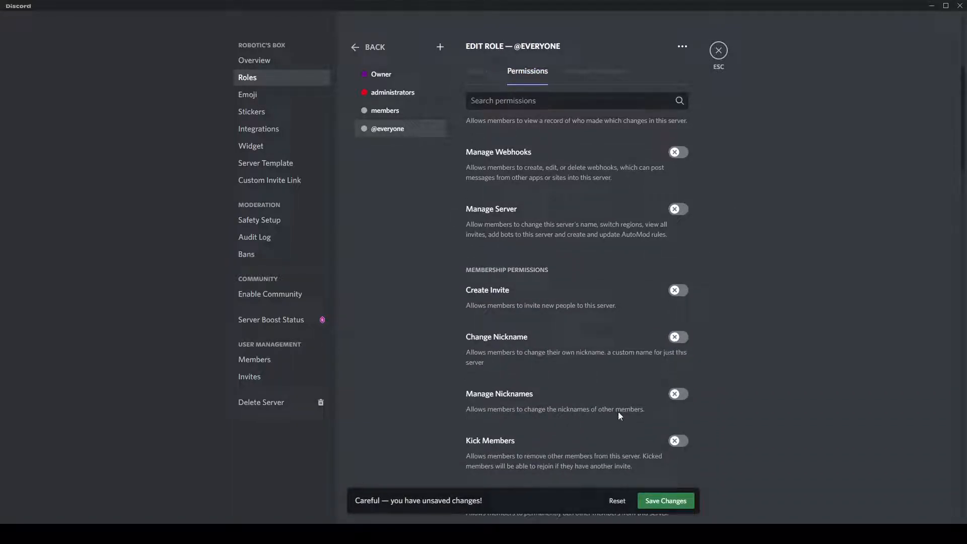
scroll(619, 414, "down", 7)
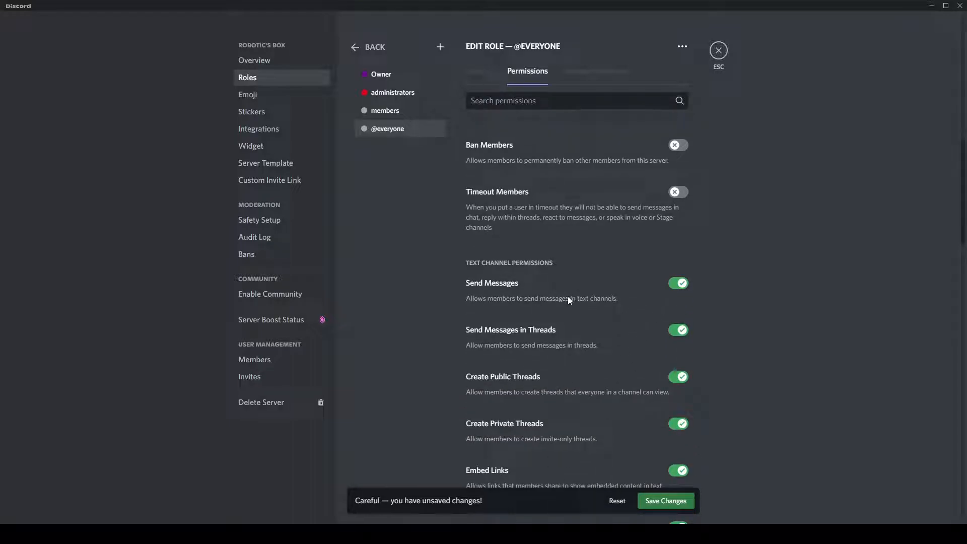
scroll(554, 372, "down", 4)
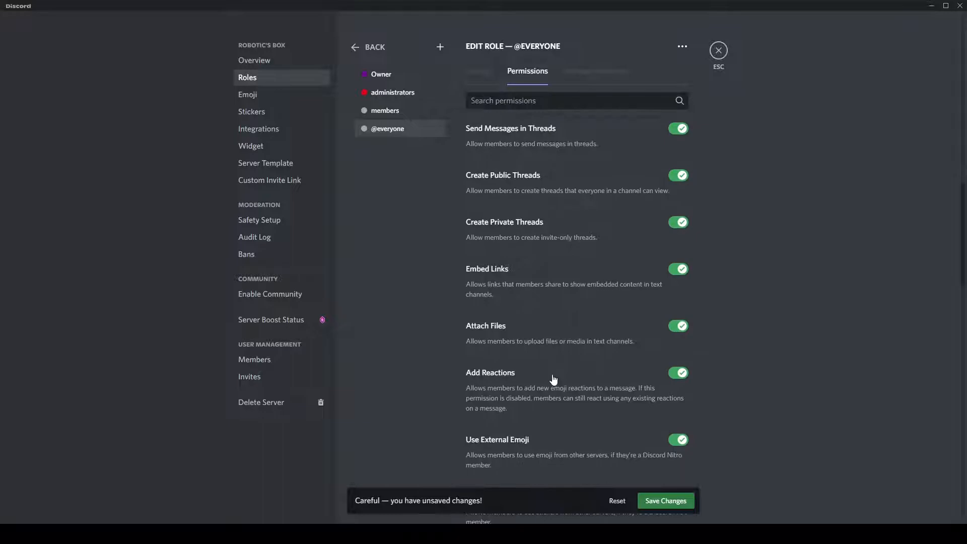
scroll(472, 434, "down", 4)
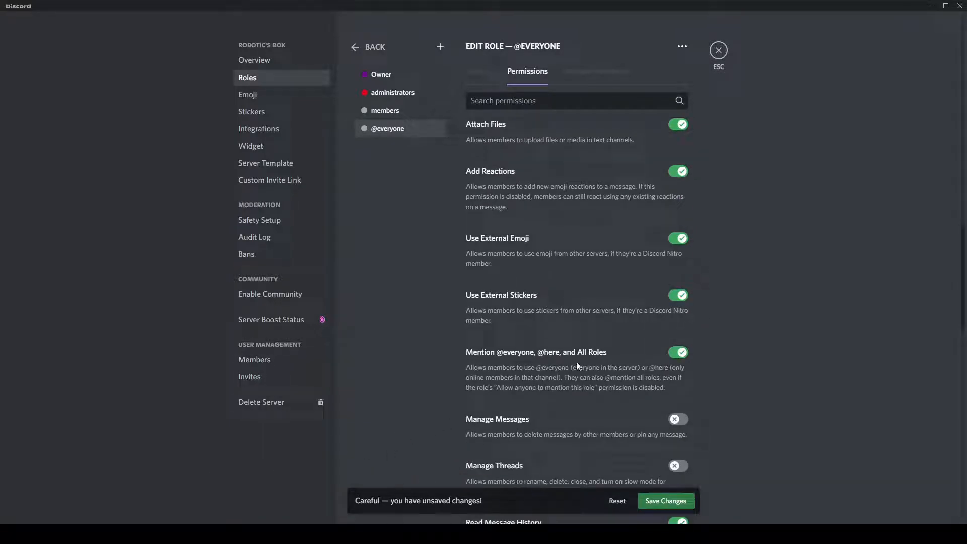
left_click(676, 354)
scroll(472, 367, "up", 1)
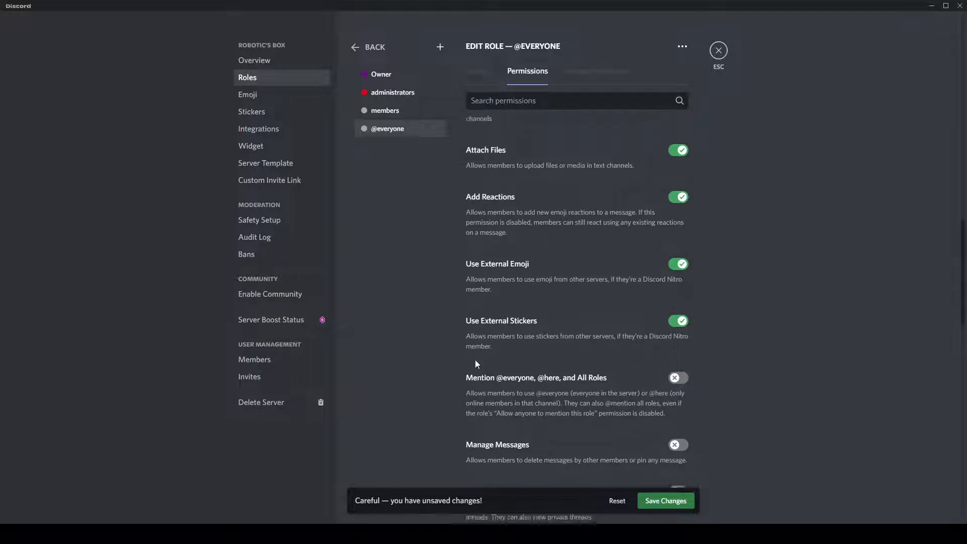
scroll(622, 314, "up", 3)
left_click(677, 318)
scroll(669, 292, "up", 1)
left_click(678, 319)
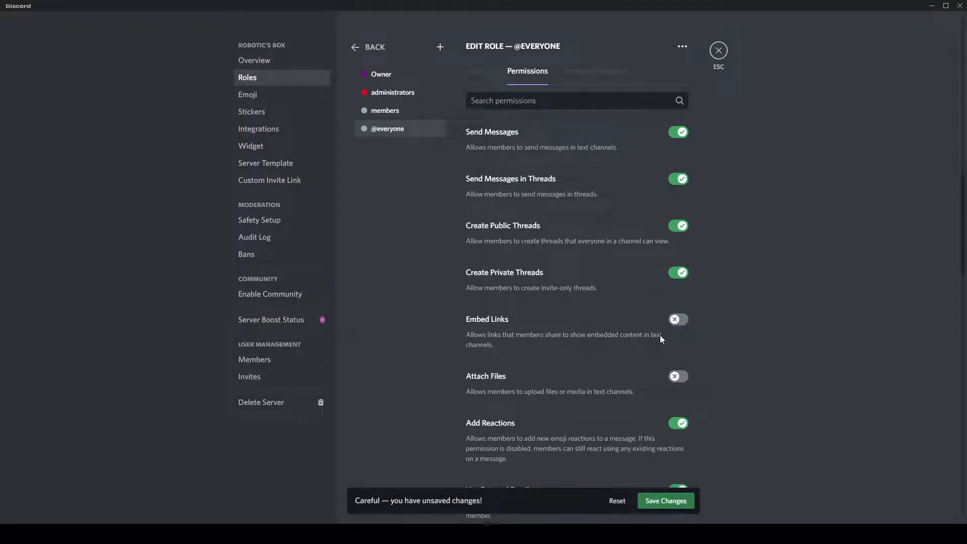
scroll(655, 336, "up", 1)
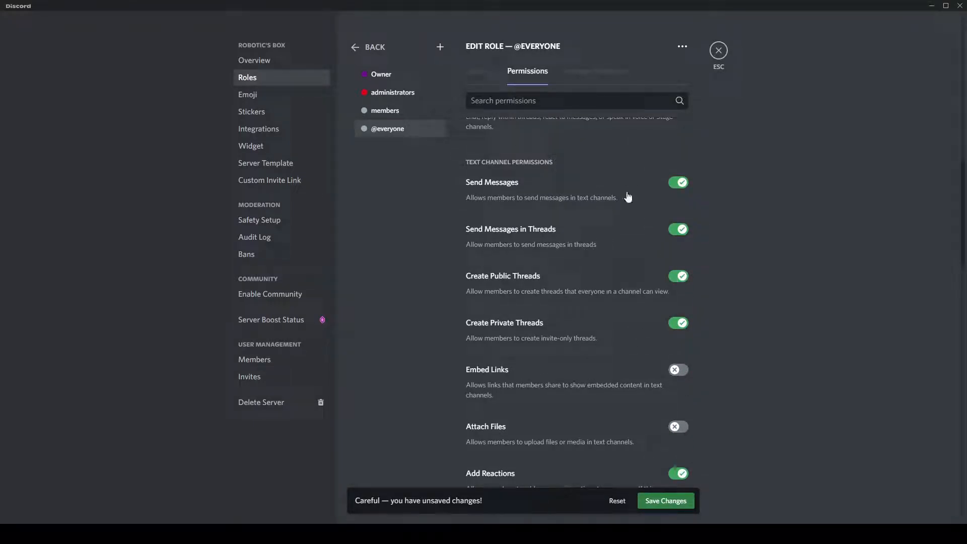
scroll(629, 181, "up", 3)
left_click(666, 501)
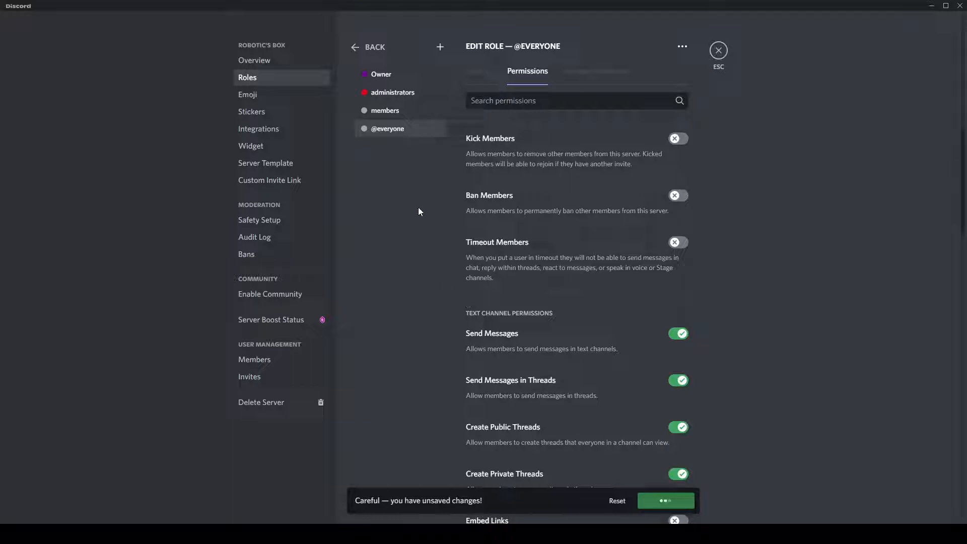
left_click(392, 110)
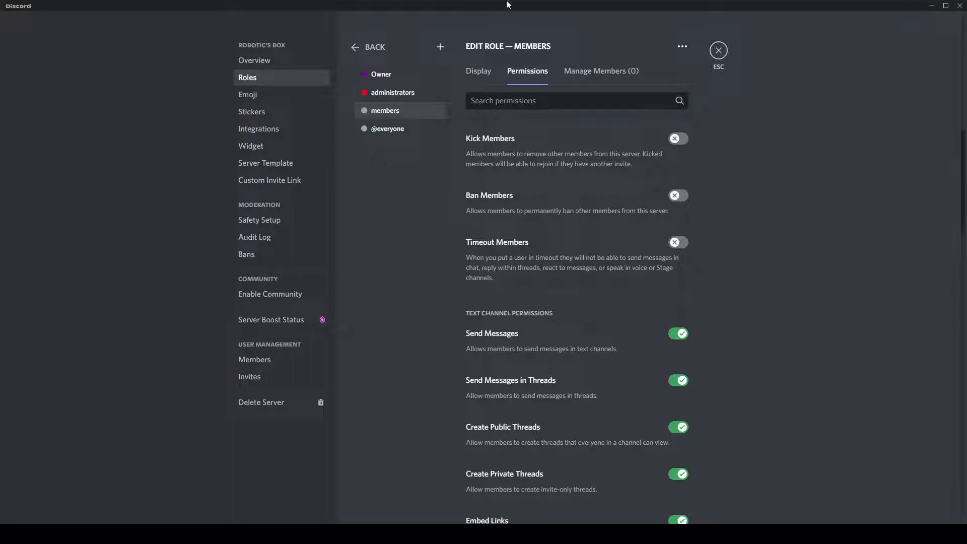
scroll(495, 264, "up", 10)
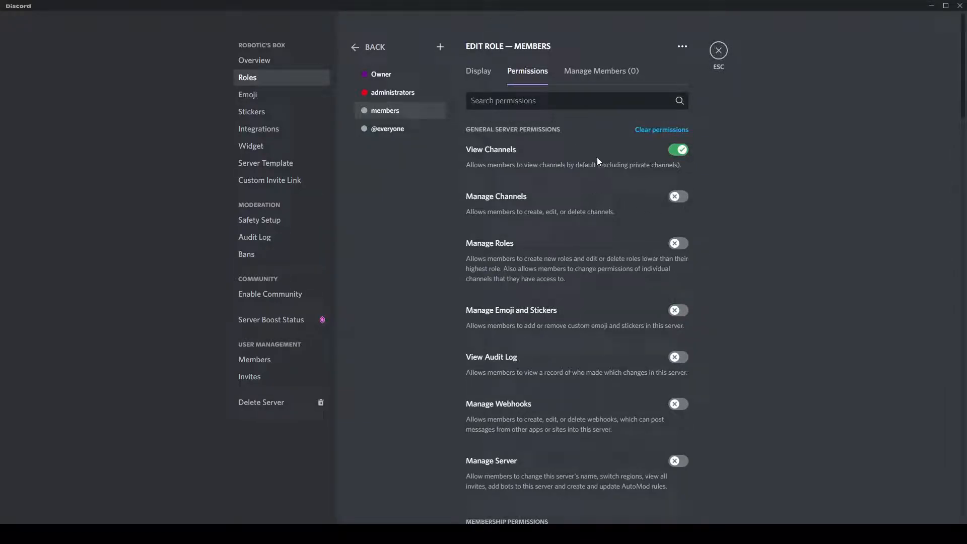
scroll(556, 193, "down", 15)
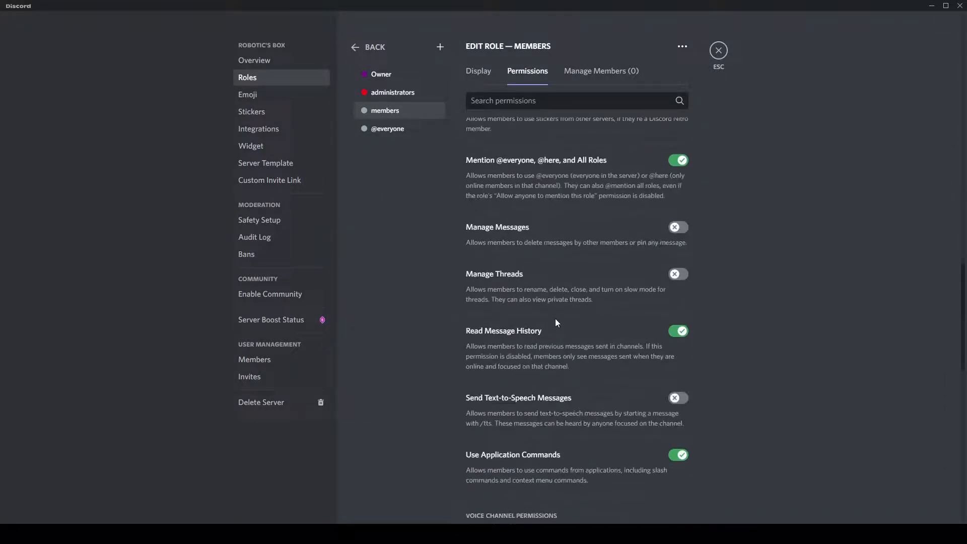
scroll(556, 322, "up", 1)
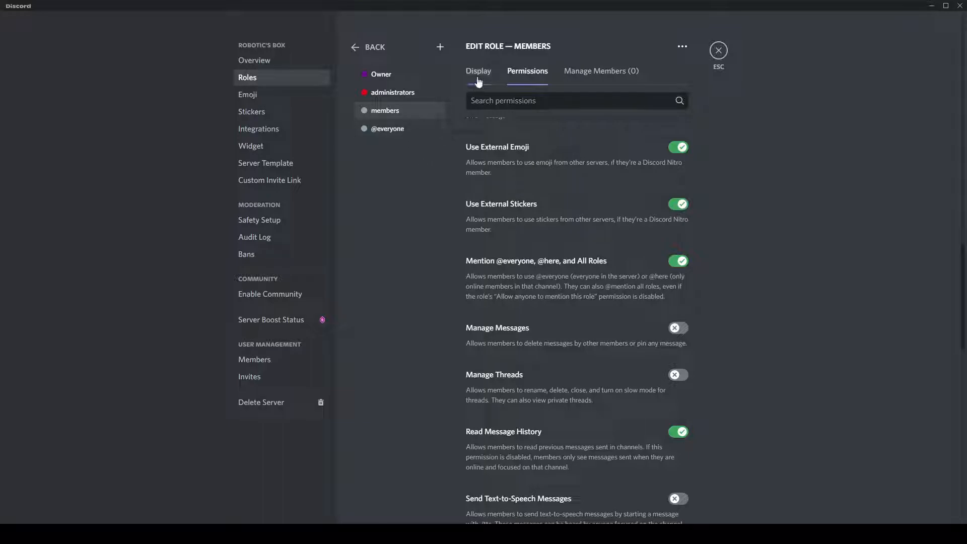
left_click(478, 80)
left_click(407, 135)
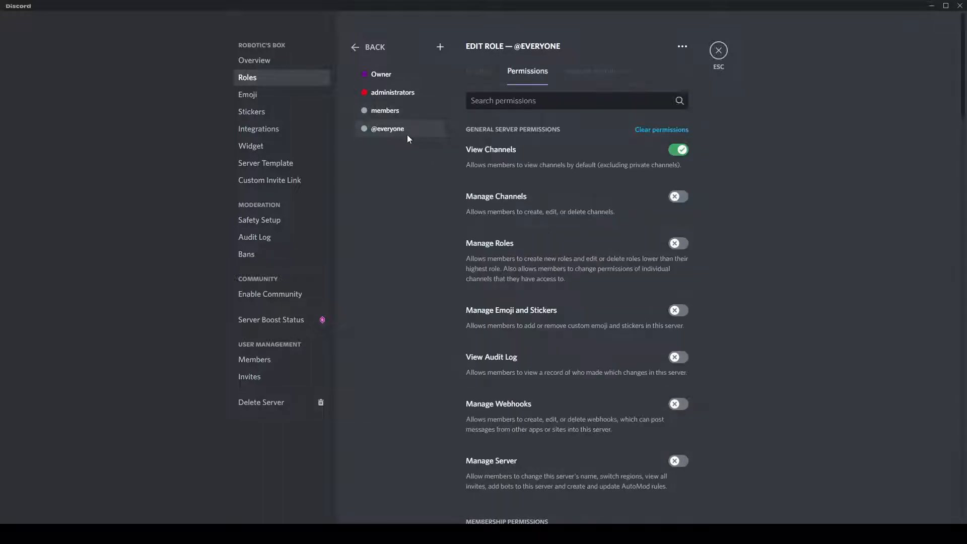
left_click(404, 112)
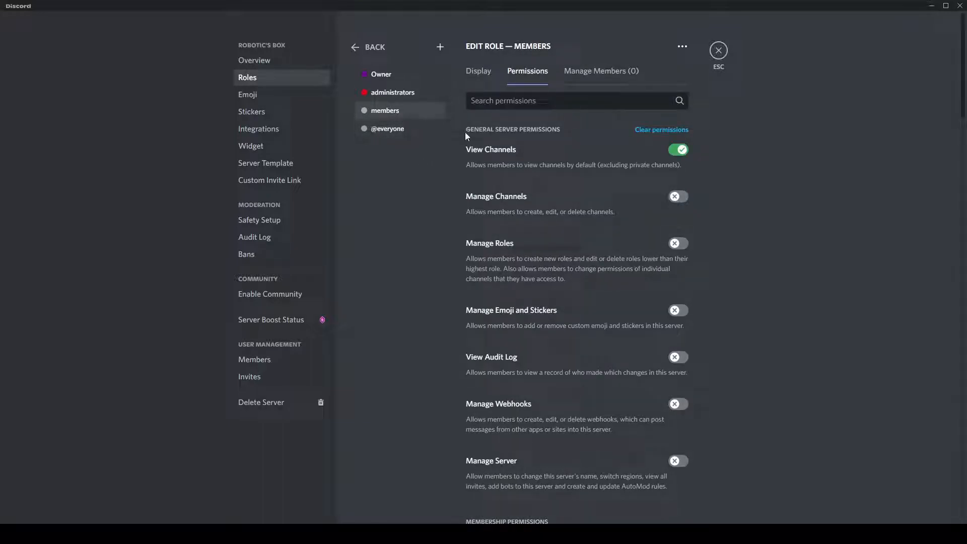
Give the members role a custom blue color, save the change, and leave the server settings
left_click(479, 72)
left_click(531, 189)
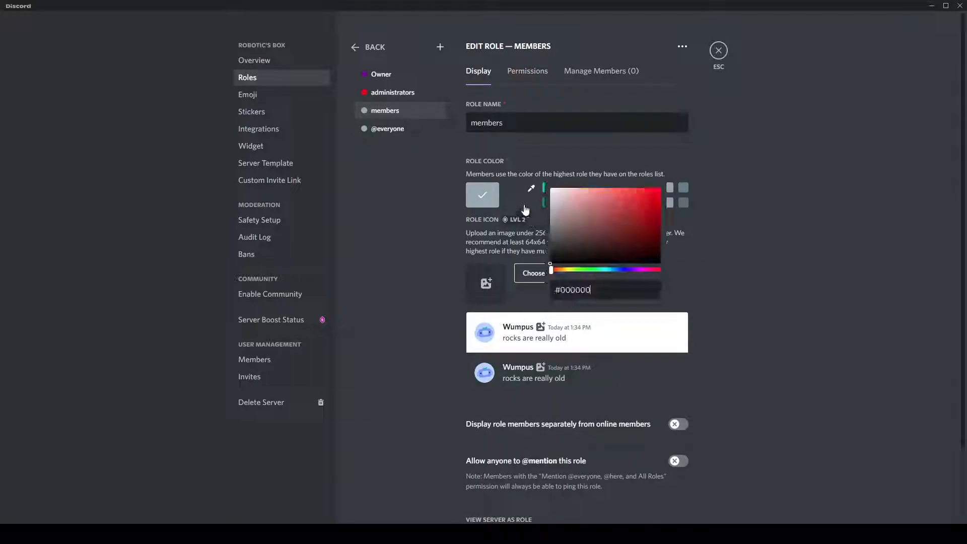
left_click(618, 270)
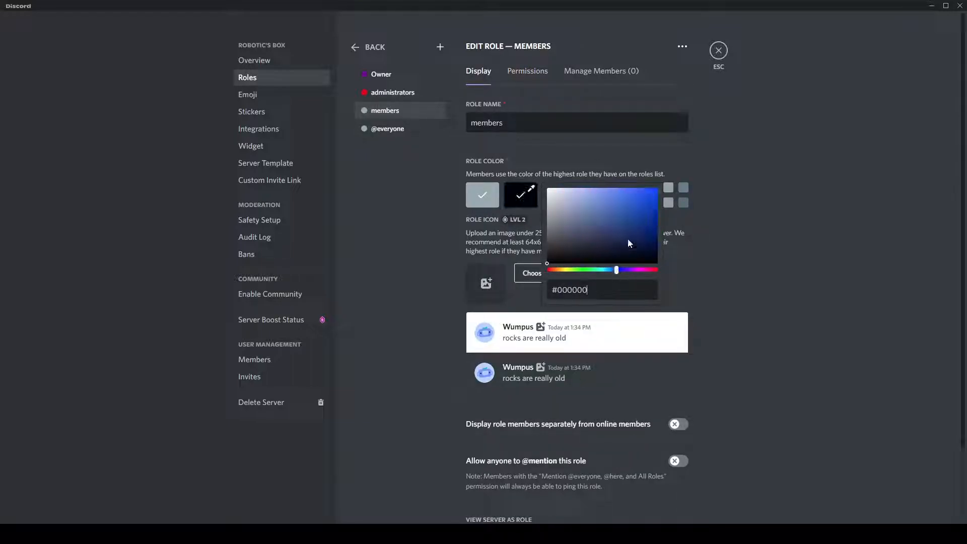
left_click(647, 201)
left_click(666, 501)
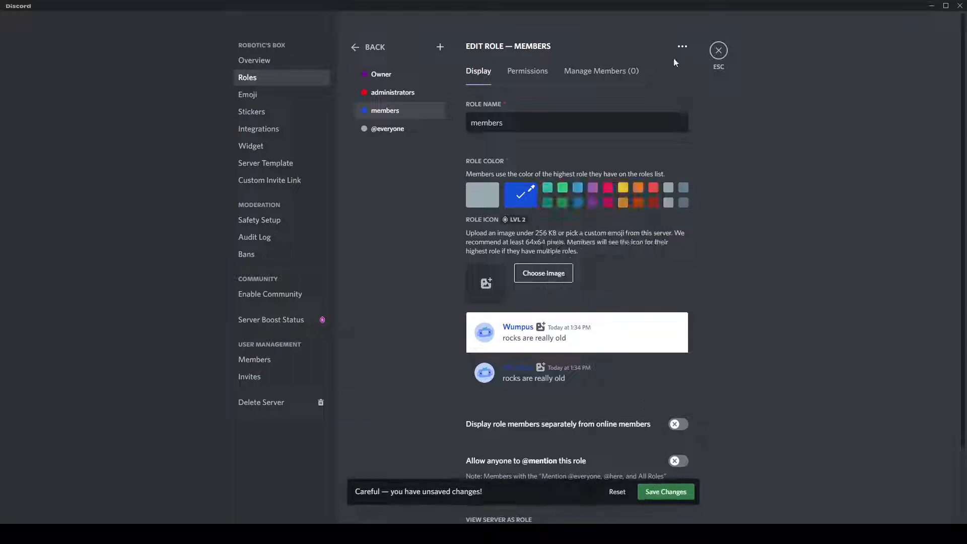
left_click(718, 50)
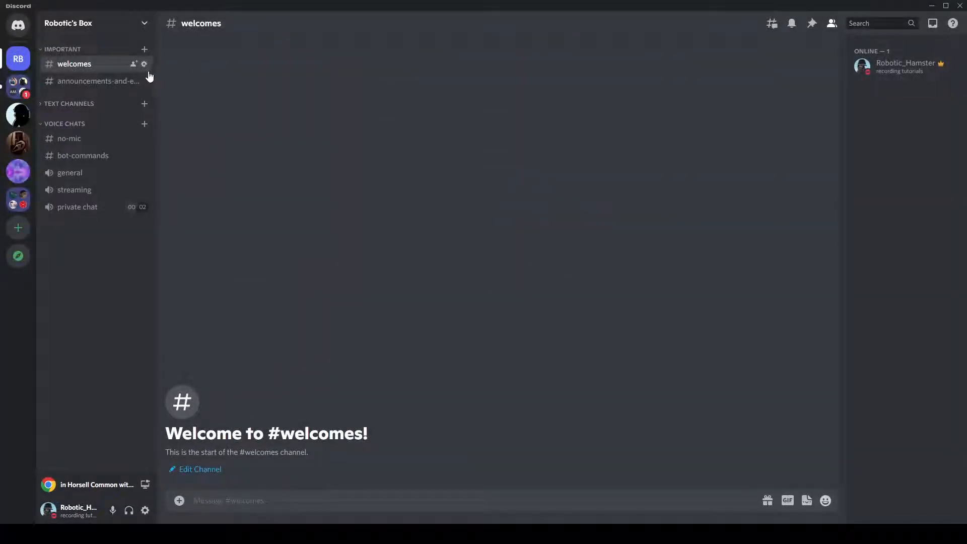
Expand the Text Channels category and post "step 5: channel permissions" in its general channel
left_click(103, 105)
left_click(76, 118)
type("step 5: channel permissions")
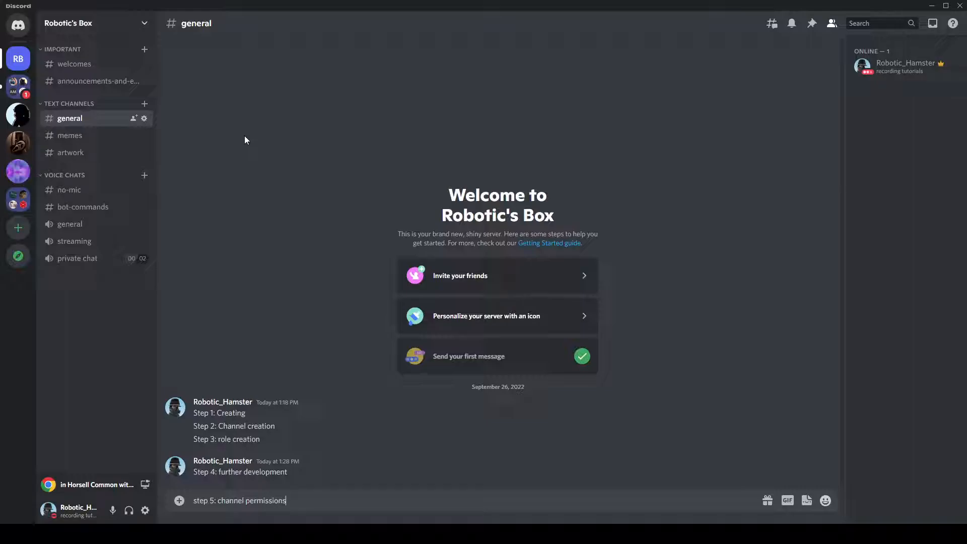
key("Return")
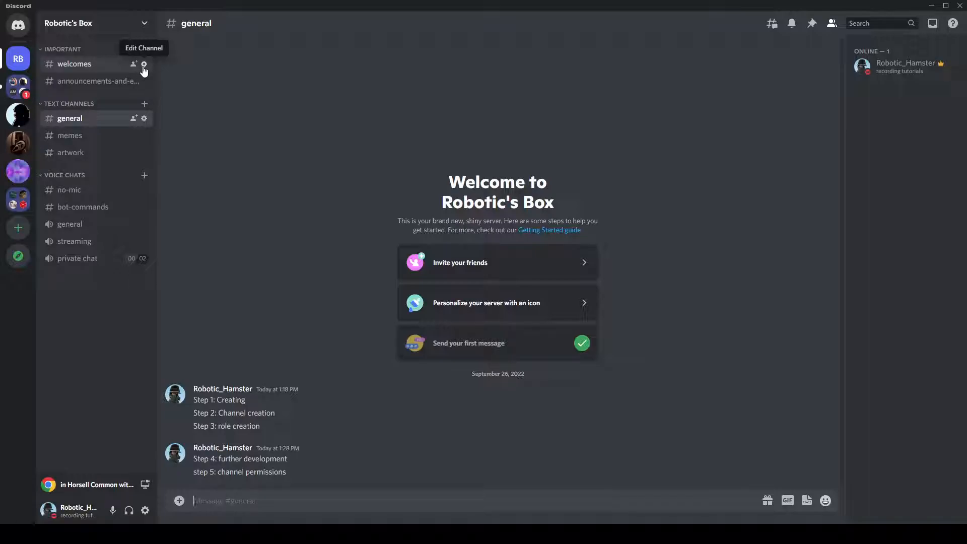
Set the welcomes channel's topic to "For announcing new members or if someone leaves" and save it
left_click(145, 65)
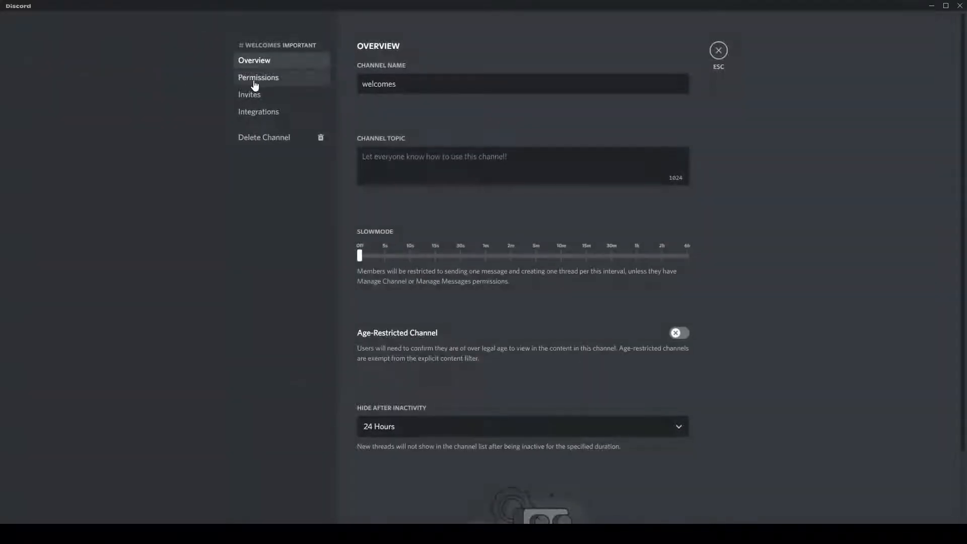
scroll(455, 176, "down", 2)
scroll(549, 158, "up", 2)
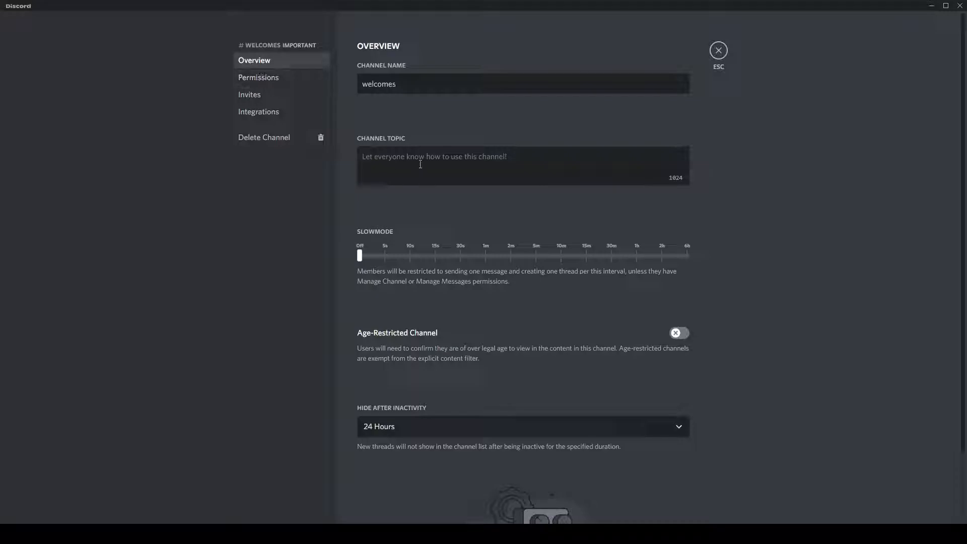
type("For announcing ne")
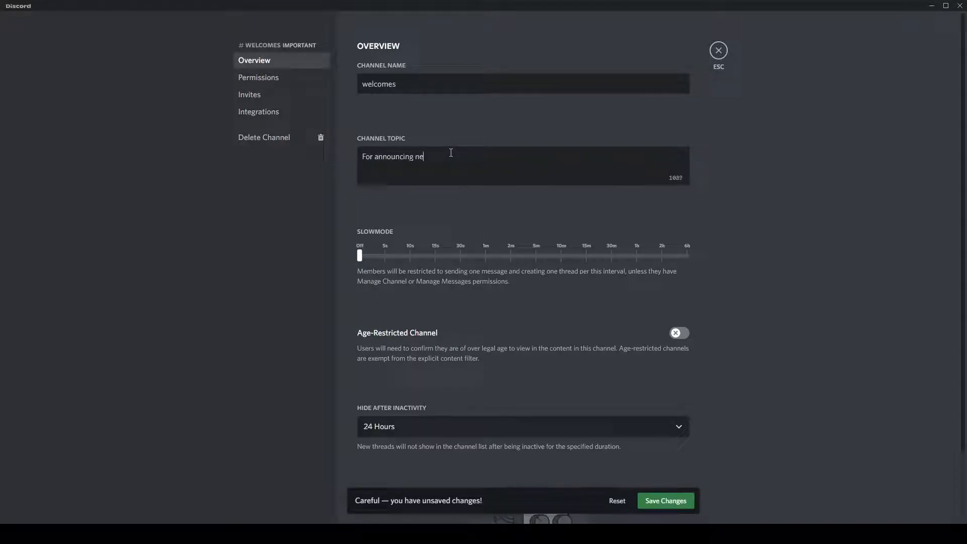
type("w members or if someone leaves")
left_click(649, 502)
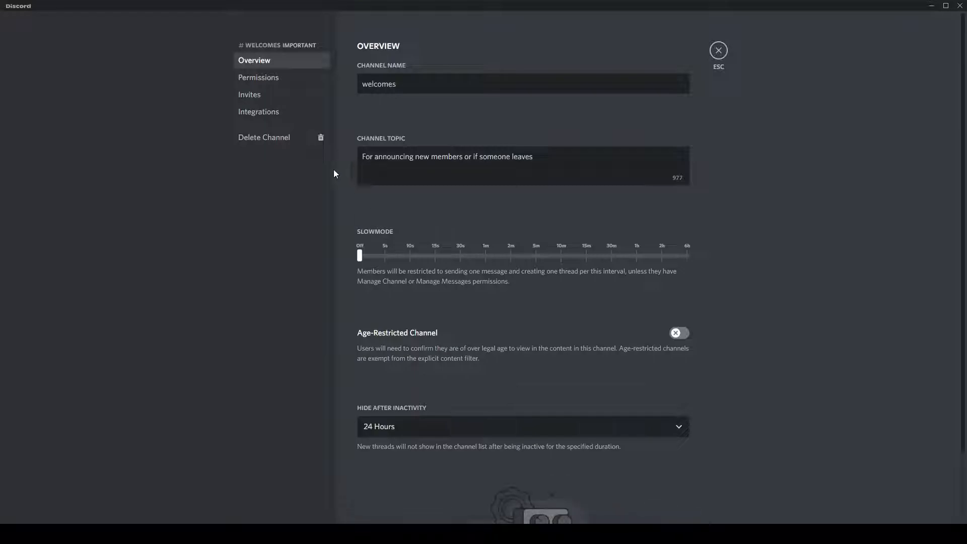
Add the members and administrators roles to the welcomes channel's advanced permissions
left_click(294, 79)
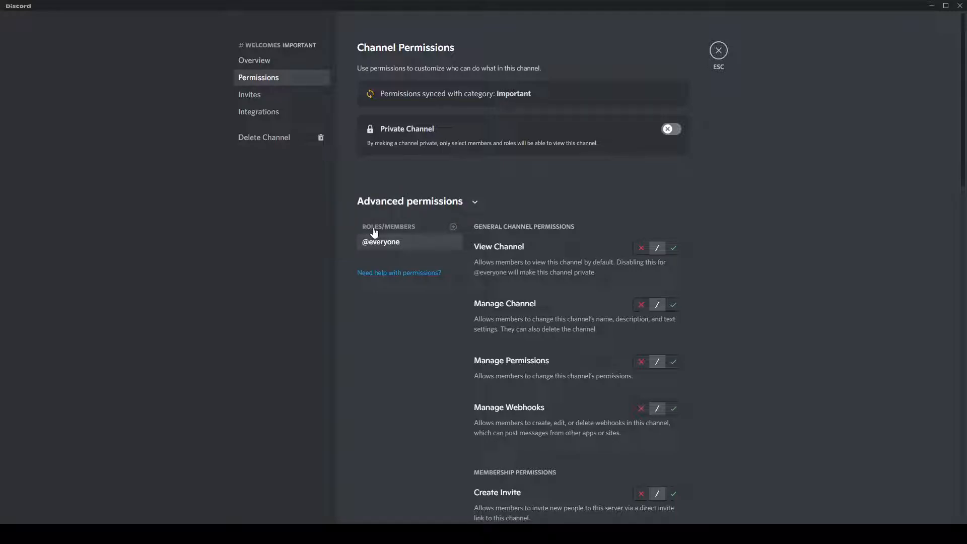
left_click(398, 232)
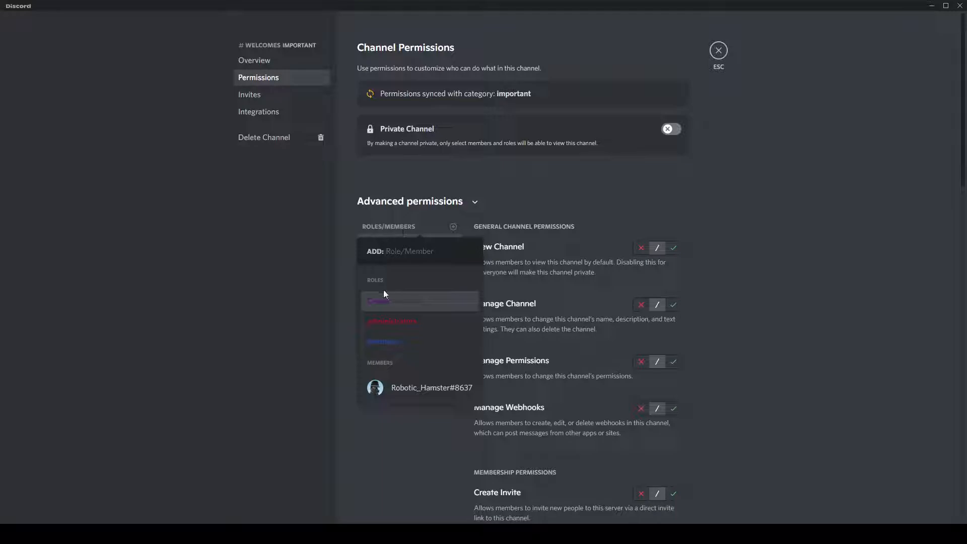
left_click(370, 341)
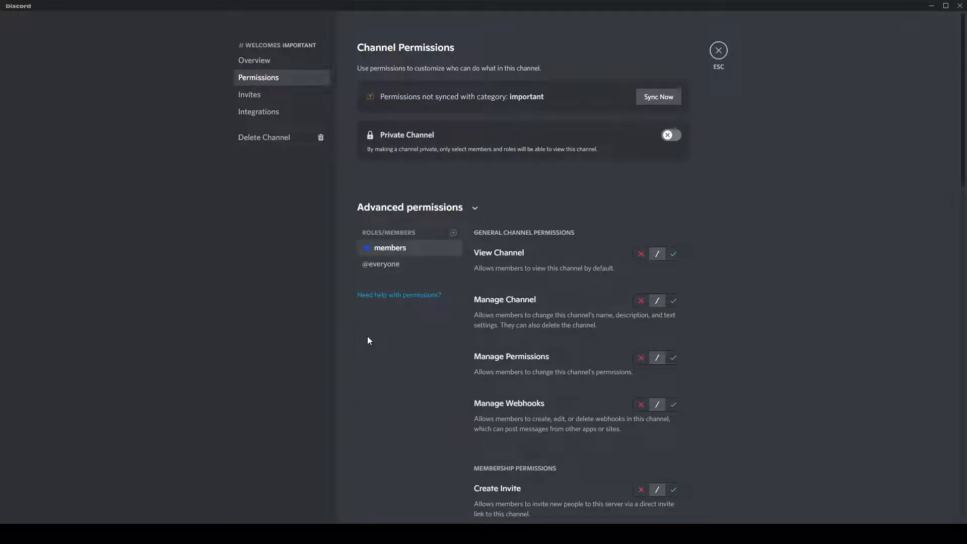
left_click(407, 233)
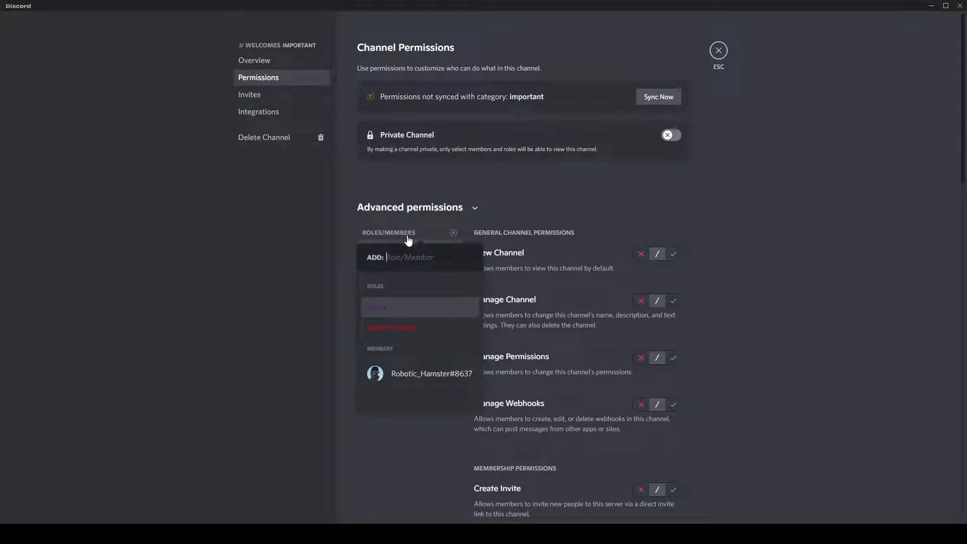
left_click(375, 322)
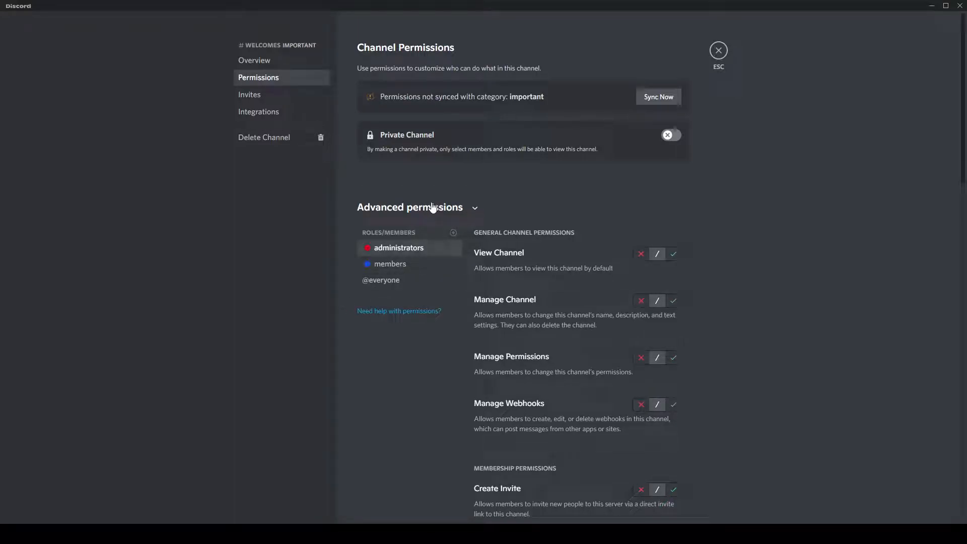
left_click(416, 281)
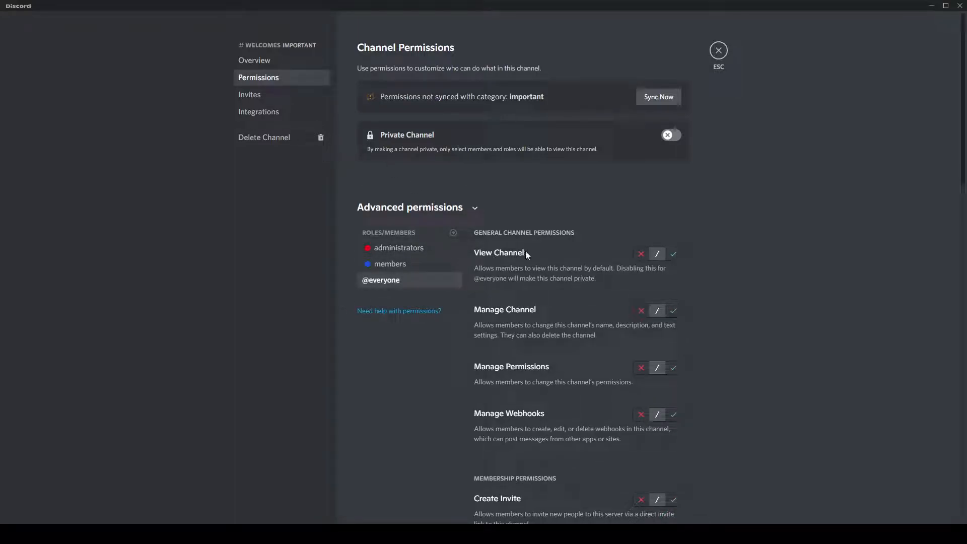
left_click(677, 254)
left_click(640, 311)
left_click(640, 368)
left_click(641, 414)
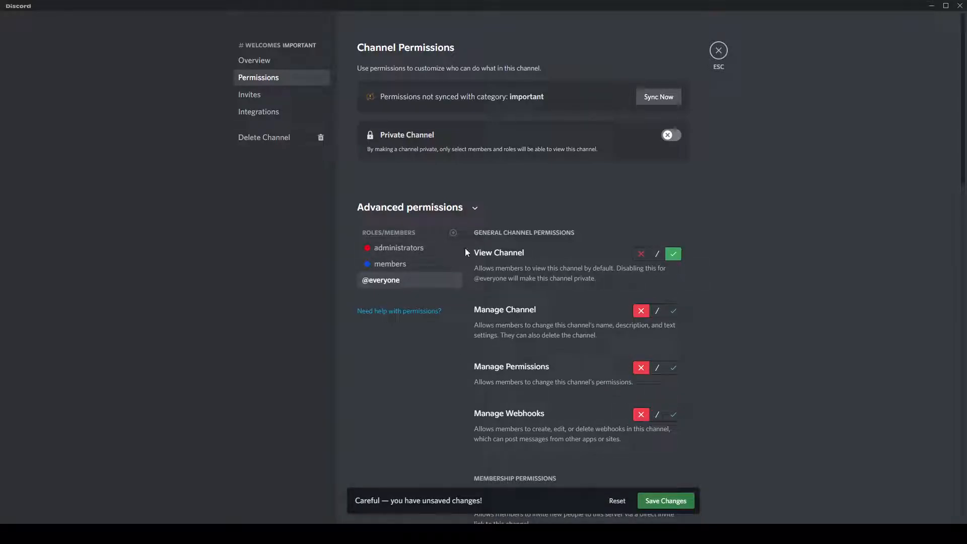
scroll(503, 286, "down", 2)
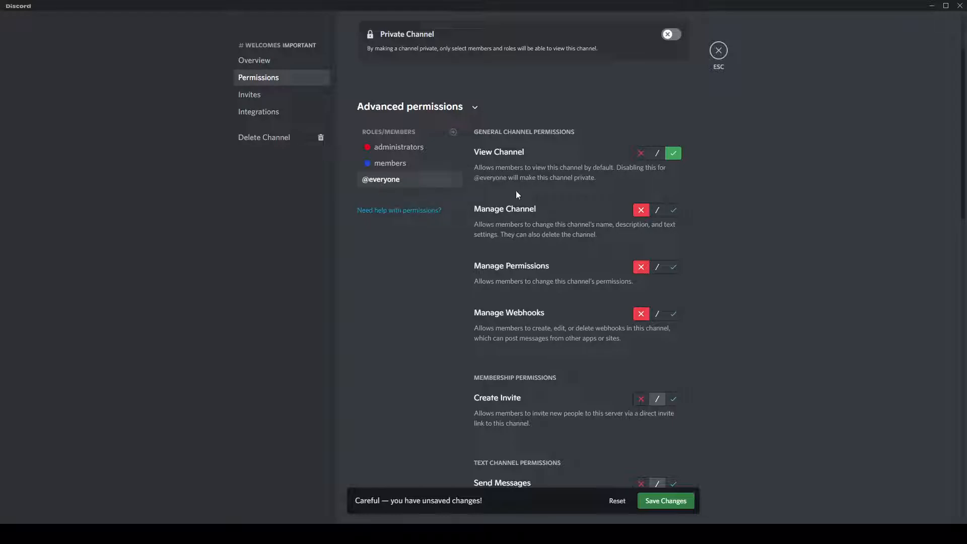
scroll(518, 191, "down", 1)
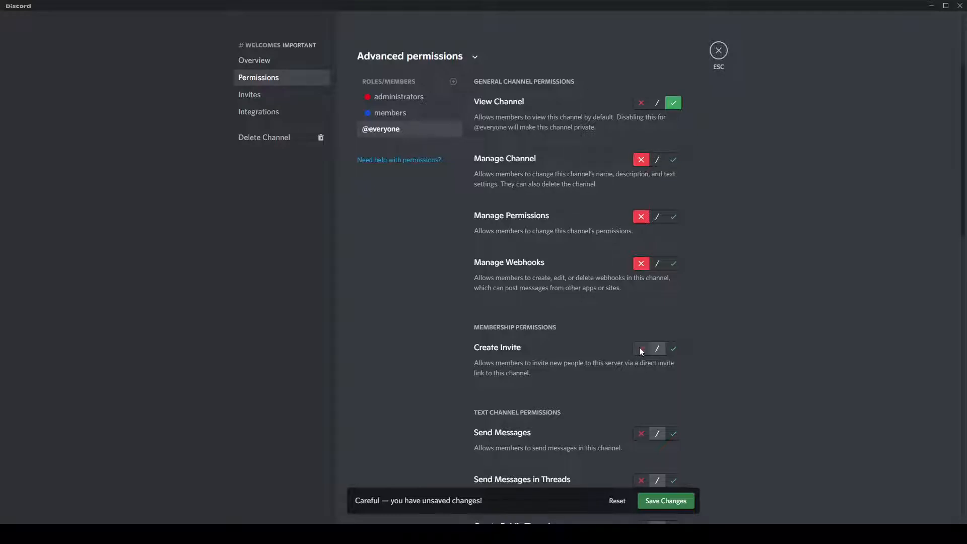
scroll(650, 406, "down", 1)
left_click(644, 384)
scroll(642, 383, "down", 1)
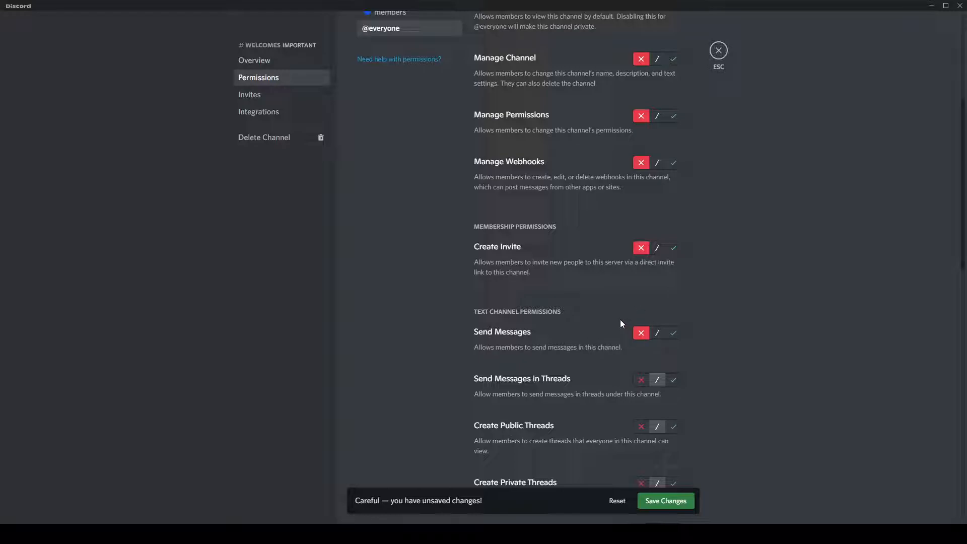
scroll(618, 322, "down", 5)
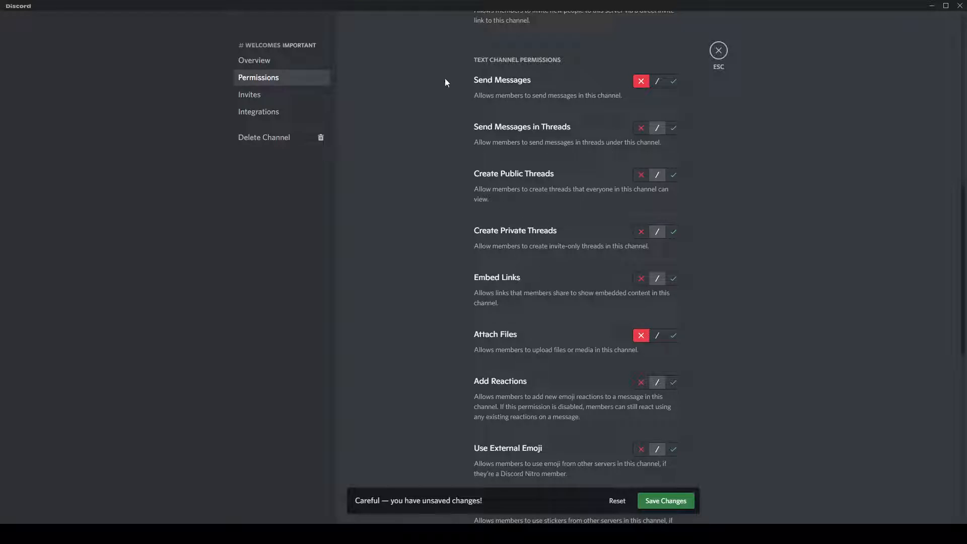
scroll(453, 306, "down", 3)
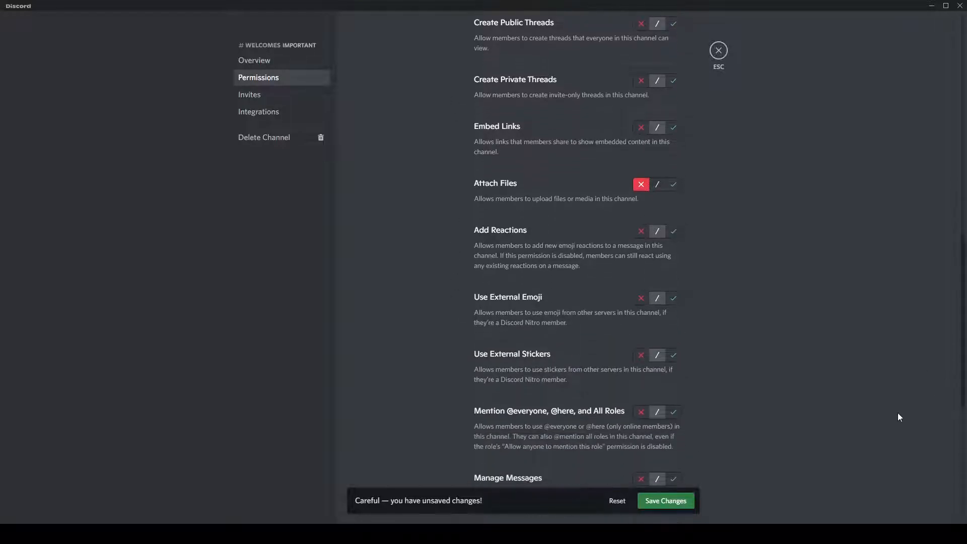
scroll(613, 395, "down", 1)
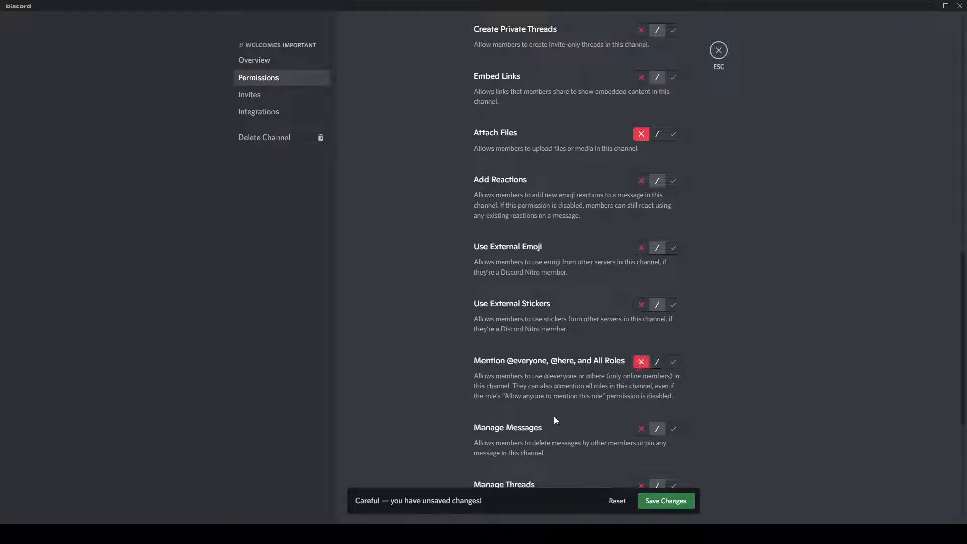
scroll(497, 396, "down", 3)
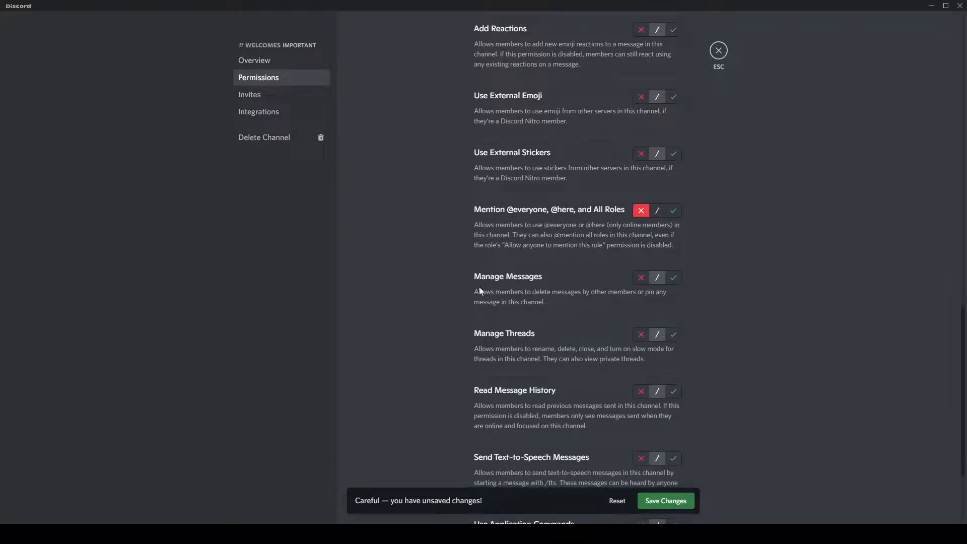
scroll(618, 345, "down", 2)
left_click(673, 499)
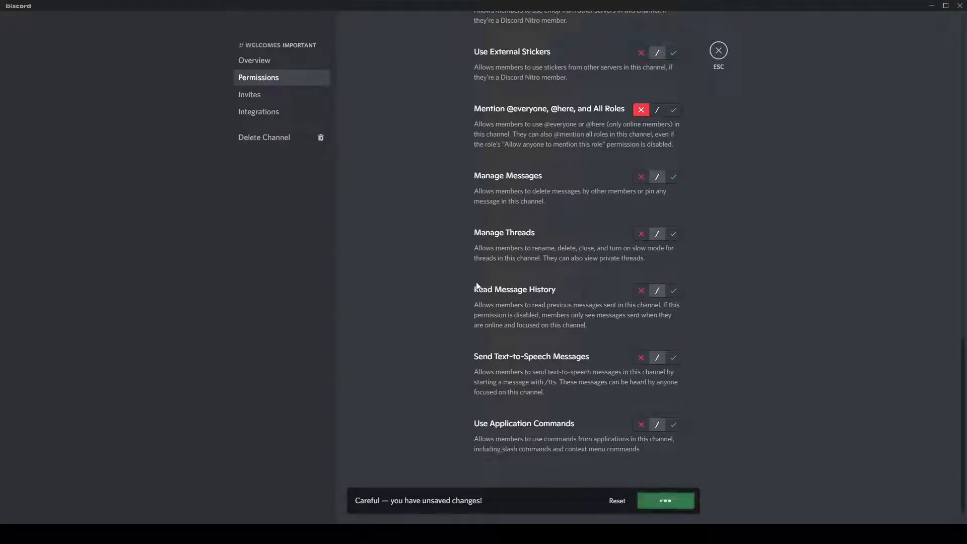
Review the members and administrators roles' permissions for the welcomes channel and leave the channel settings
scroll(476, 312, "up", 4)
scroll(478, 276, "up", 15)
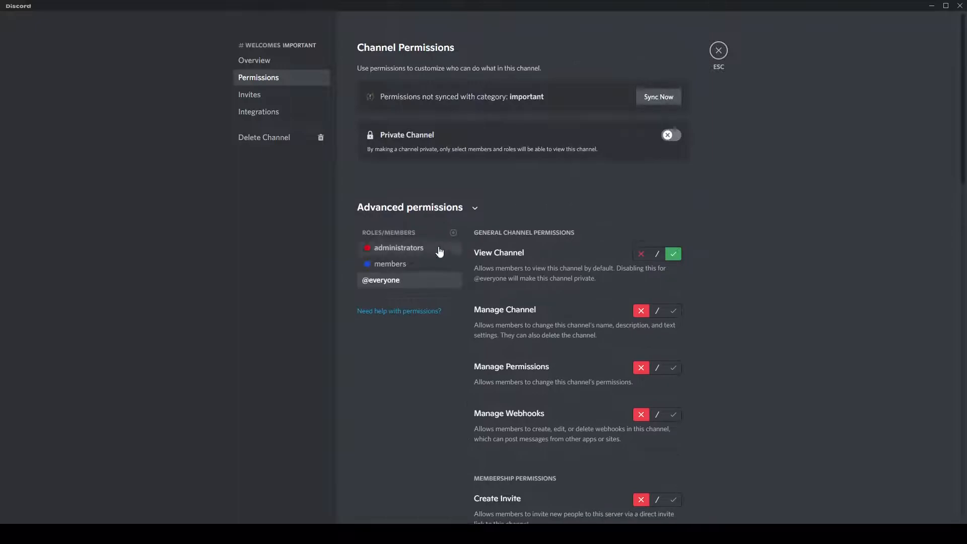
left_click(428, 262)
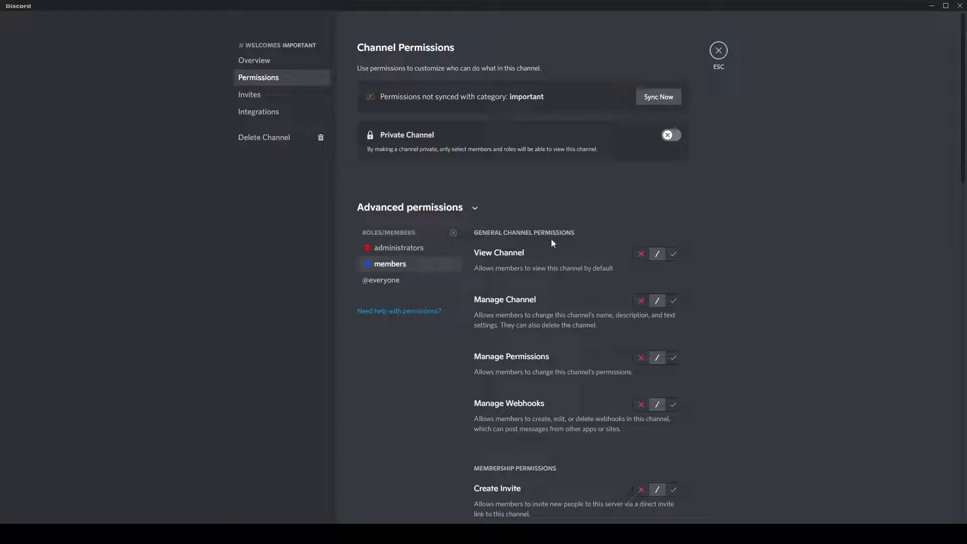
left_click(366, 251)
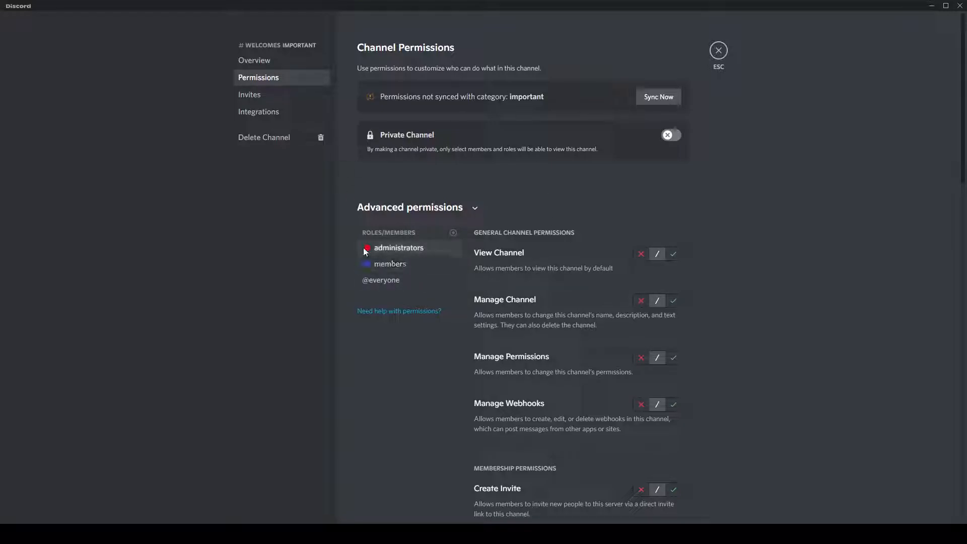
scroll(509, 199, "down", 15)
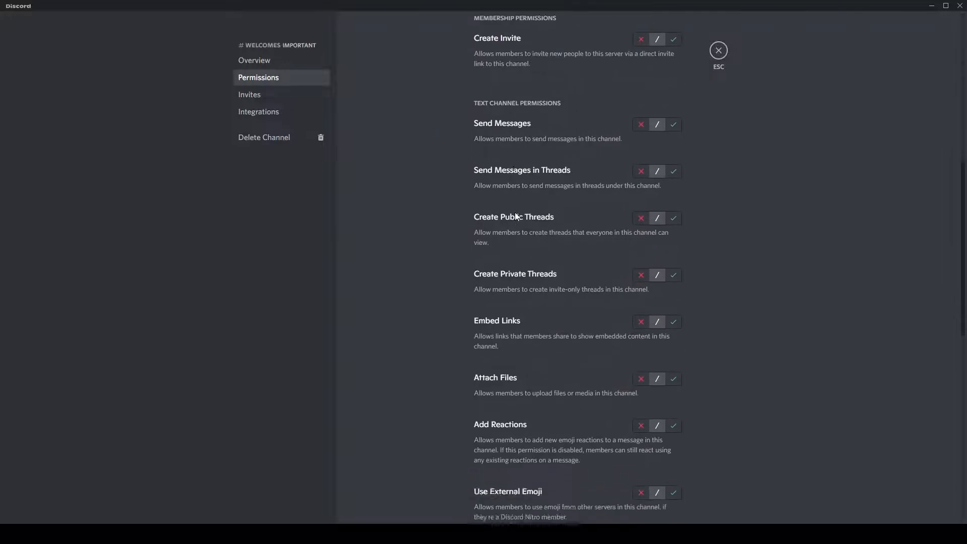
left_click(719, 52)
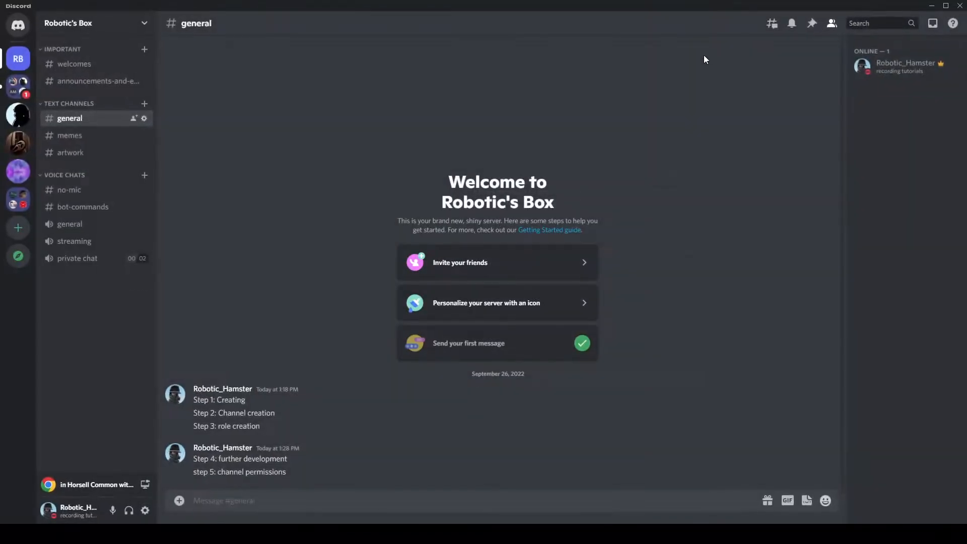